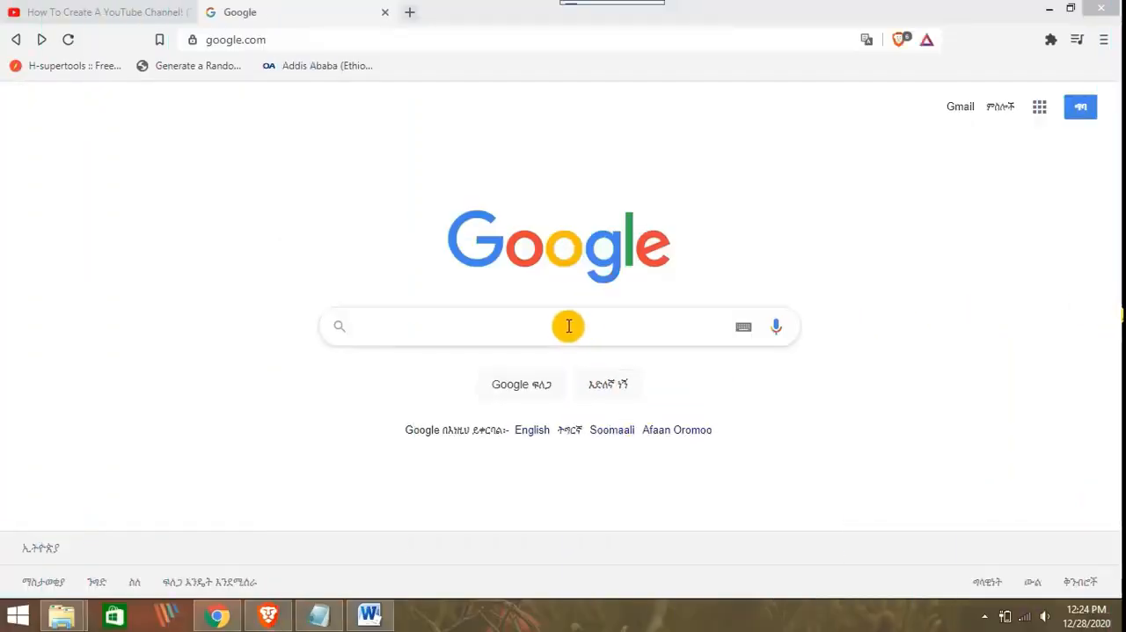
# Search Google for "youtube" and open the official YouTube site from the results
pyautogui.click(567, 326)
pyautogui.write('y')
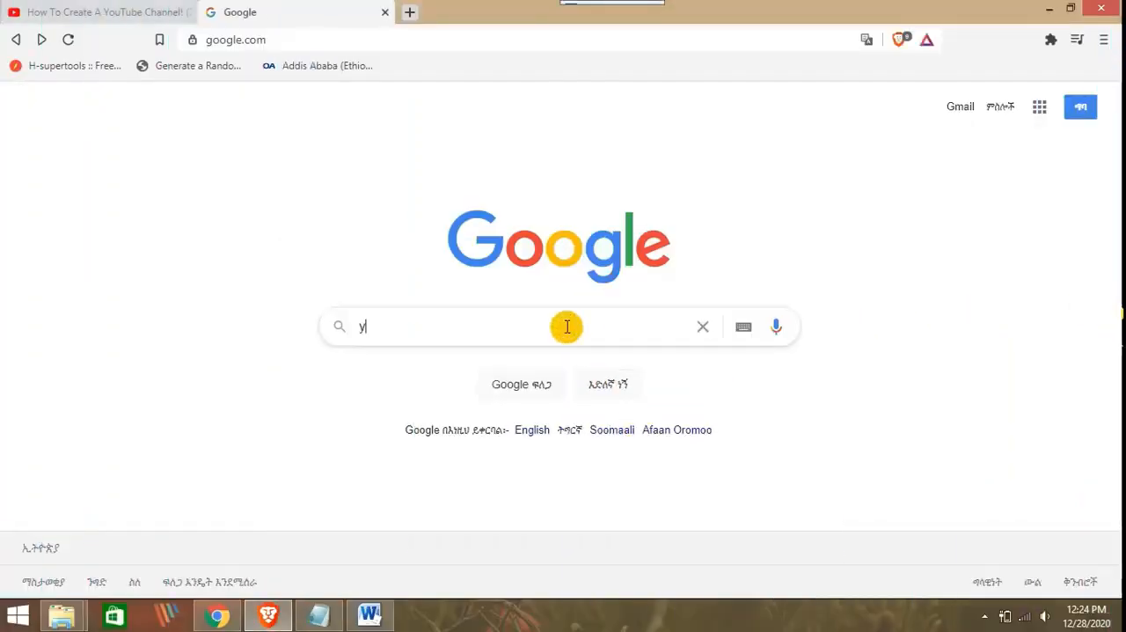
pyautogui.write('outube')
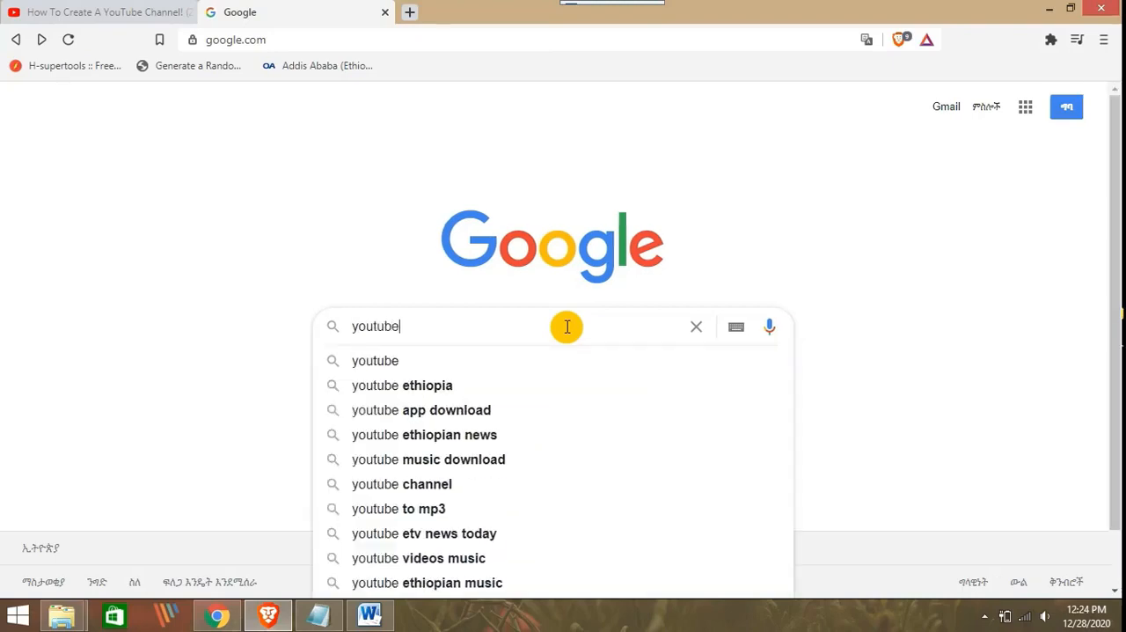
pyautogui.press('Return')
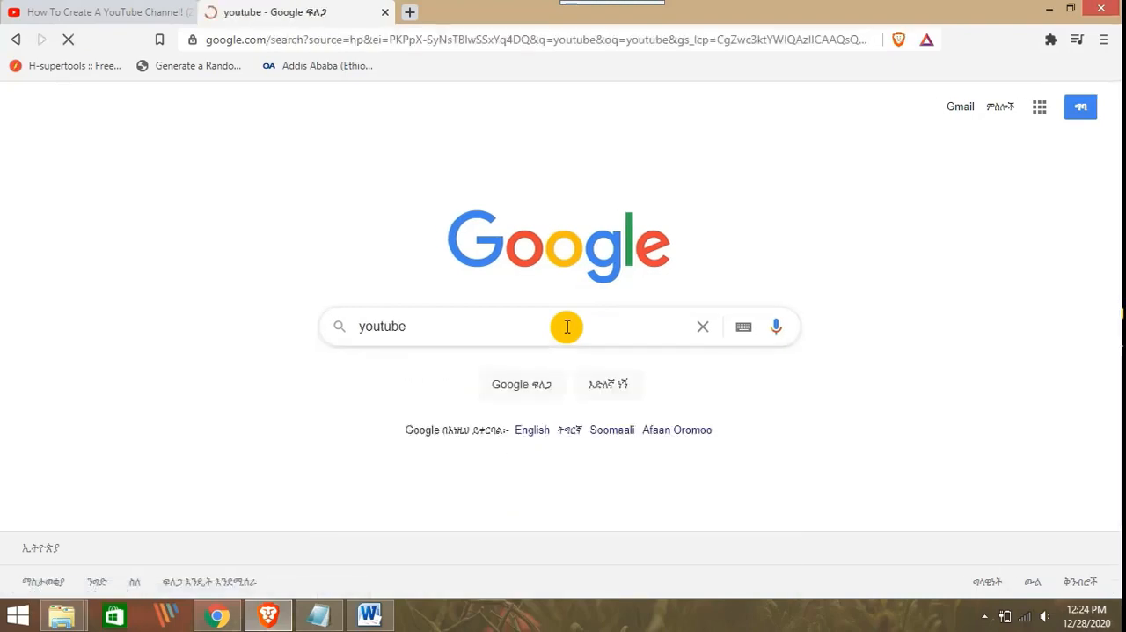
pyautogui.scroll(-2, 355, 193)
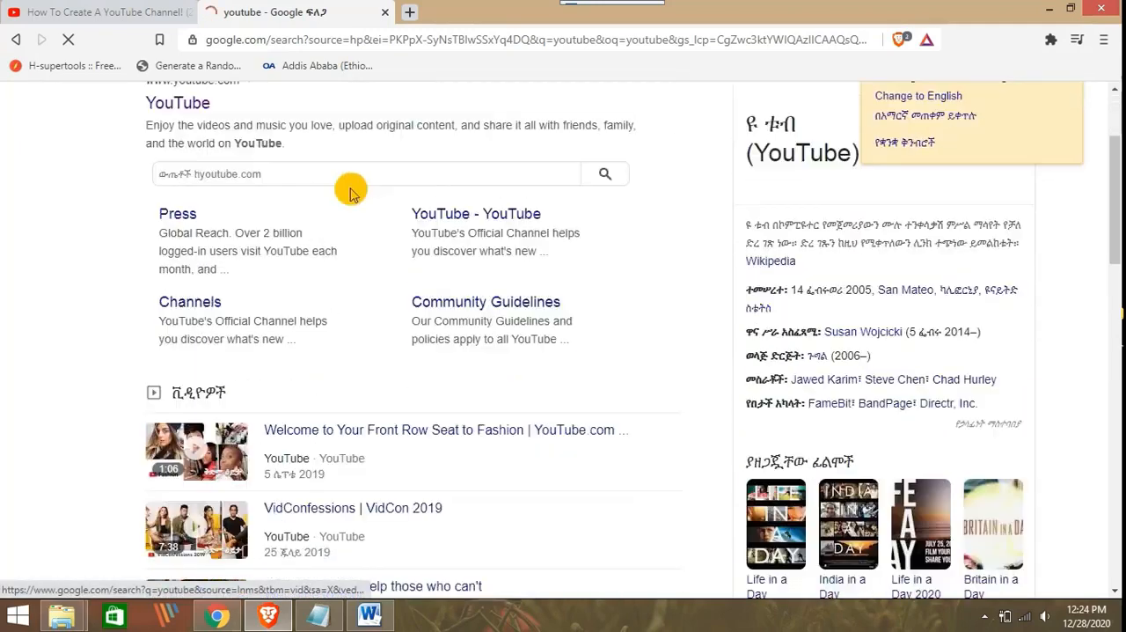
pyautogui.scroll(2, 261, 155)
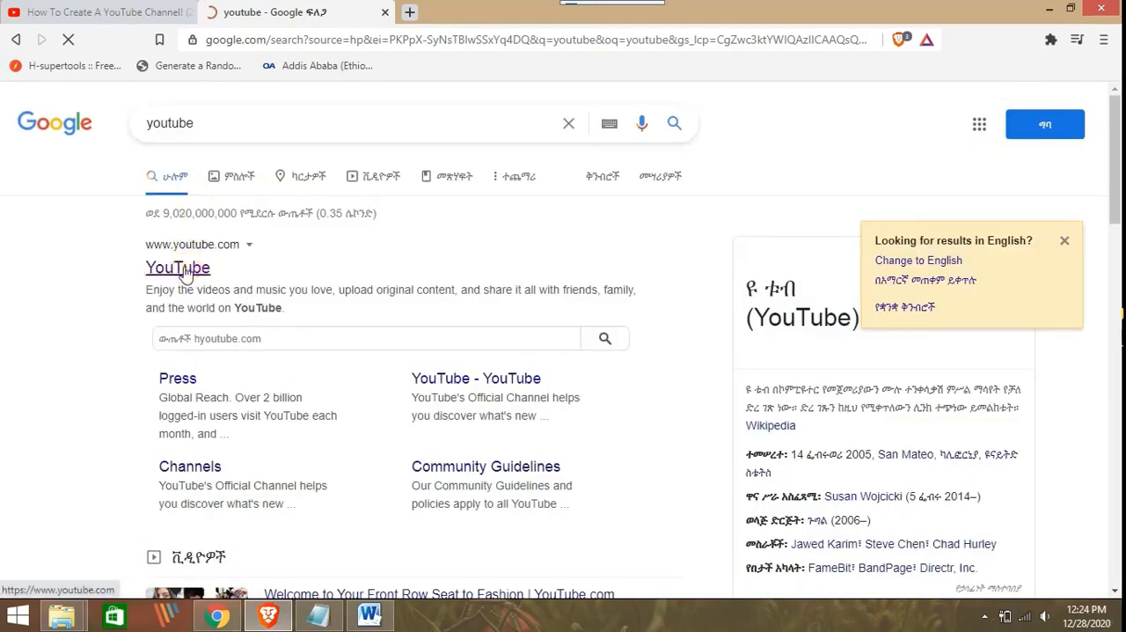
pyautogui.click(184, 269)
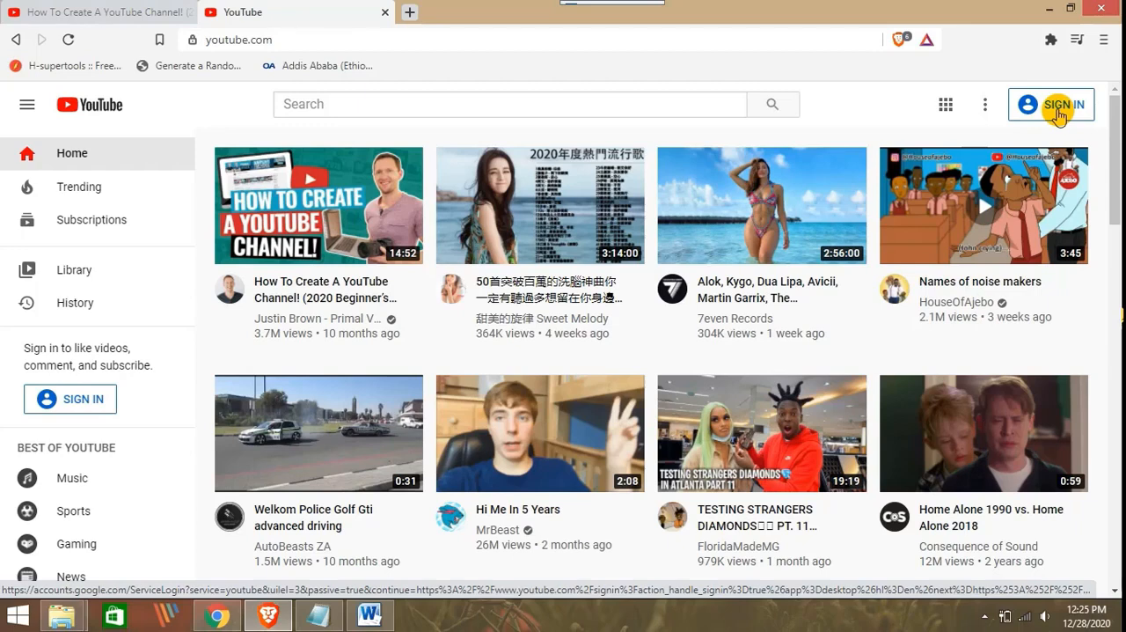
# Go to the YouTube sign-in page and start creating a new Google account for managing a business
pyautogui.click(1058, 112)
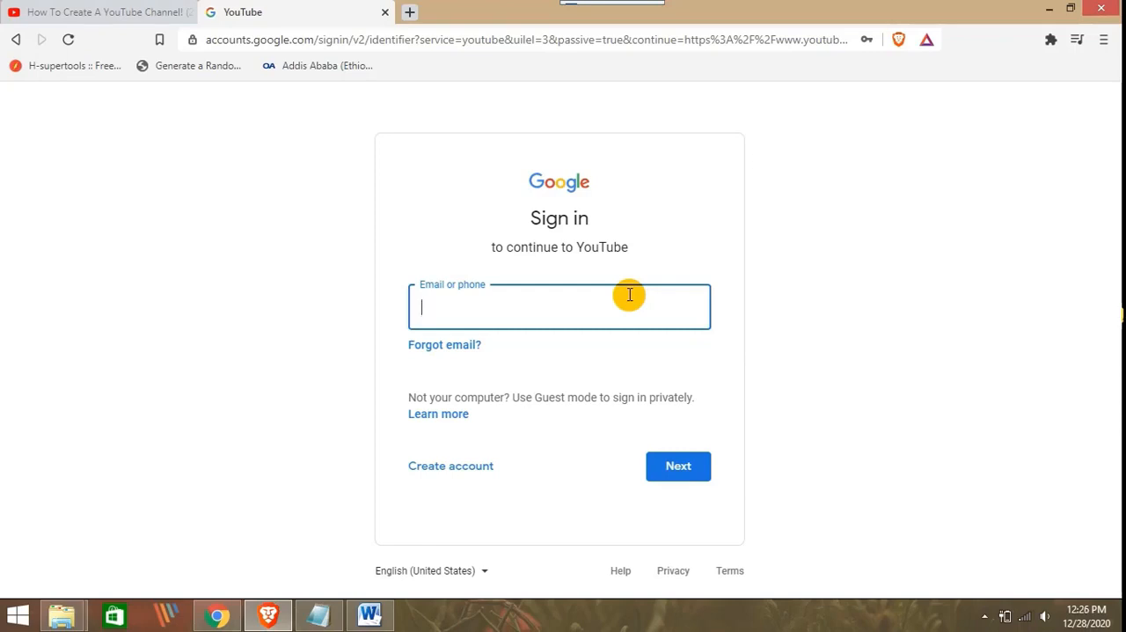
pyautogui.click(480, 473)
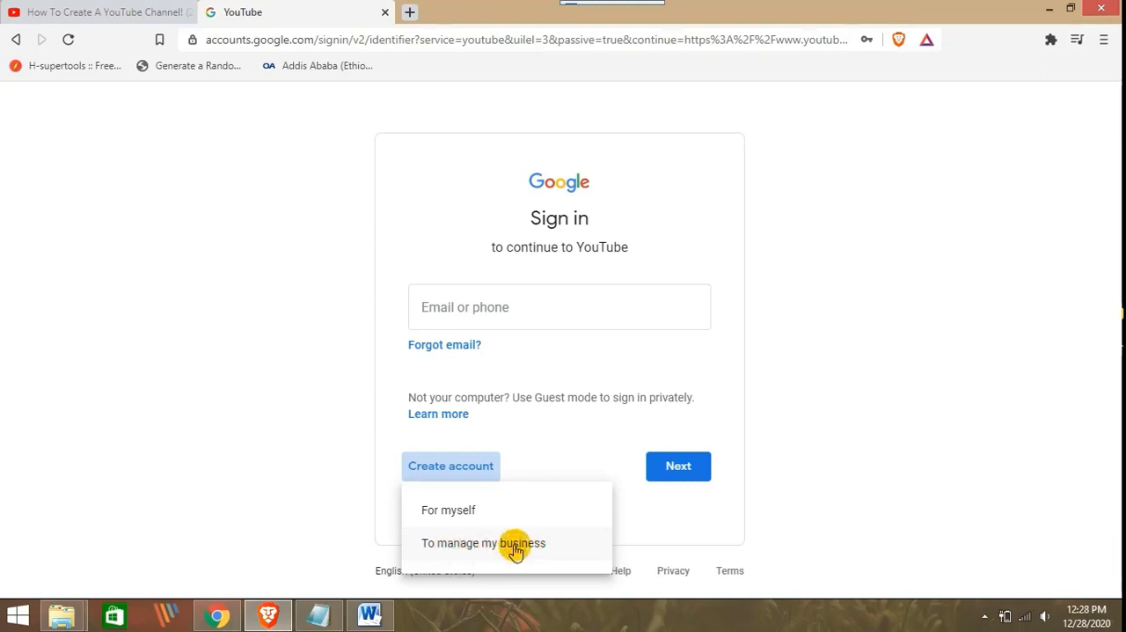
pyautogui.click(515, 543)
# Enter the account holder's first and last name, and choose a new Gmail address with the desired username
pyautogui.click(367, 266)
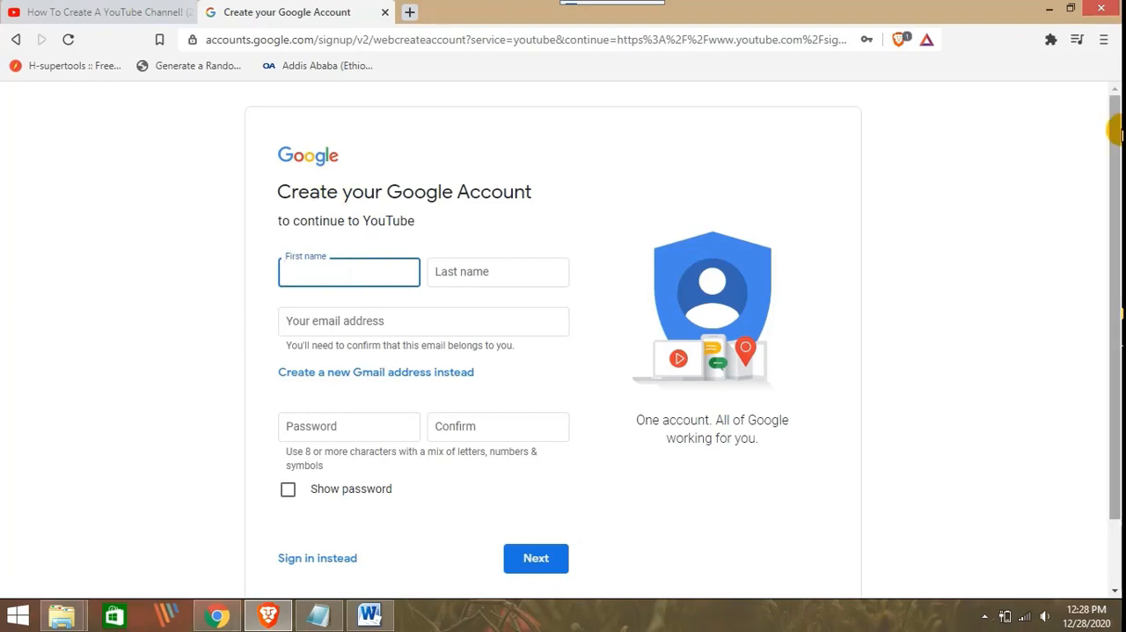
pyautogui.press('Tab')
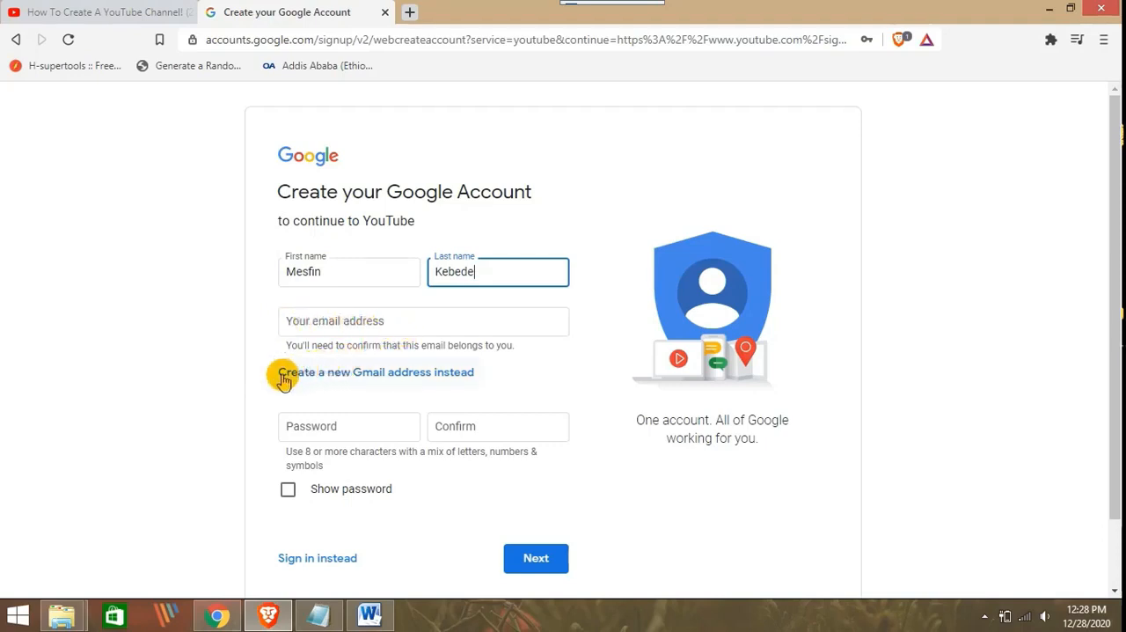
pyautogui.click(417, 374)
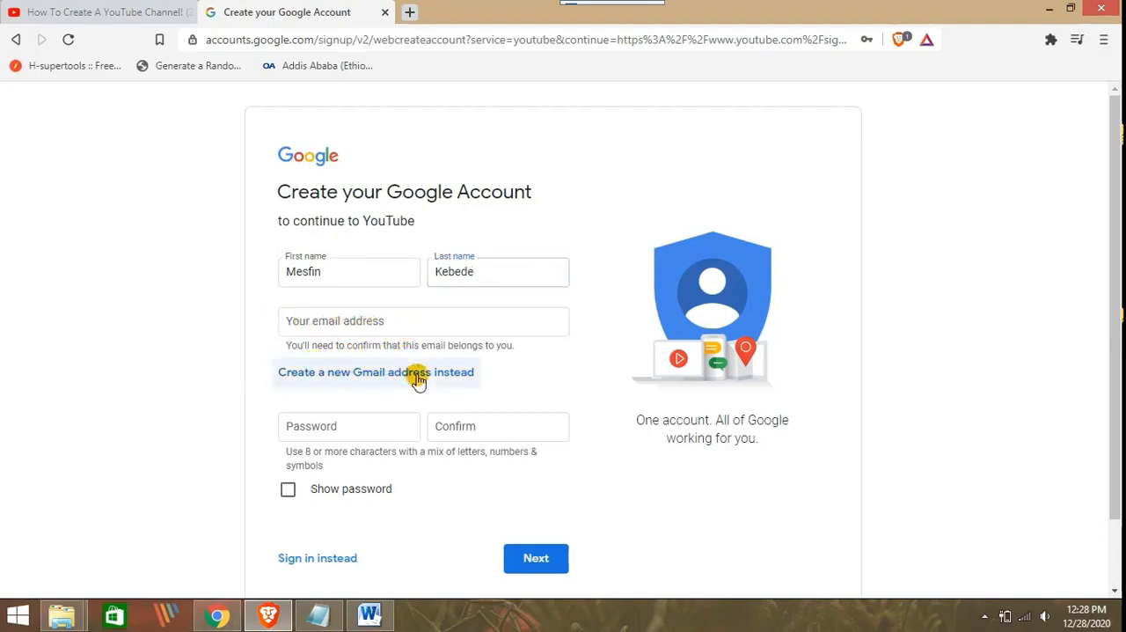
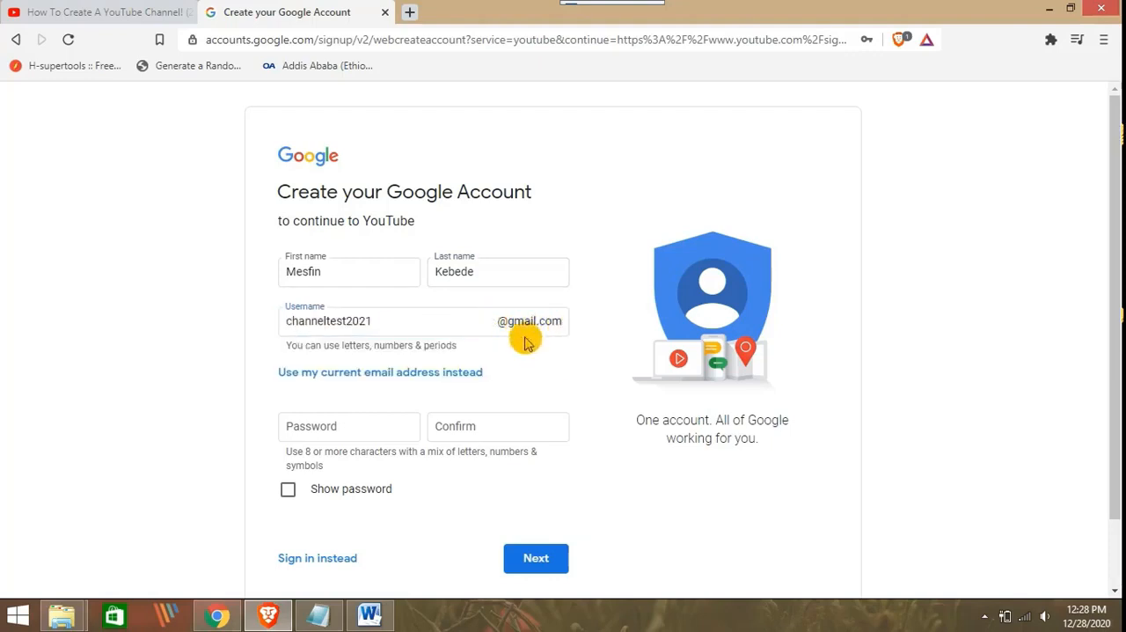
# Enter the account password, repeat it in the confirmation field, and submit the account form
pyautogui.scroll(-1, 439, 346)
pyautogui.click(377, 345)
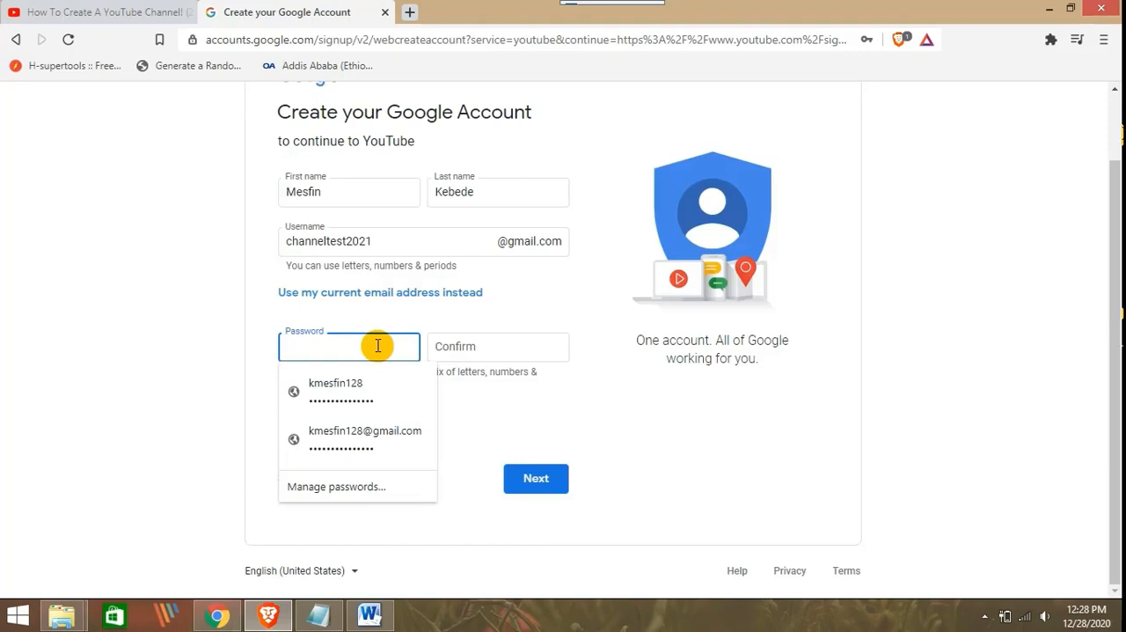
pyautogui.write('•')
pyautogui.click(456, 344)
pyautogui.write('••••••••••••••')
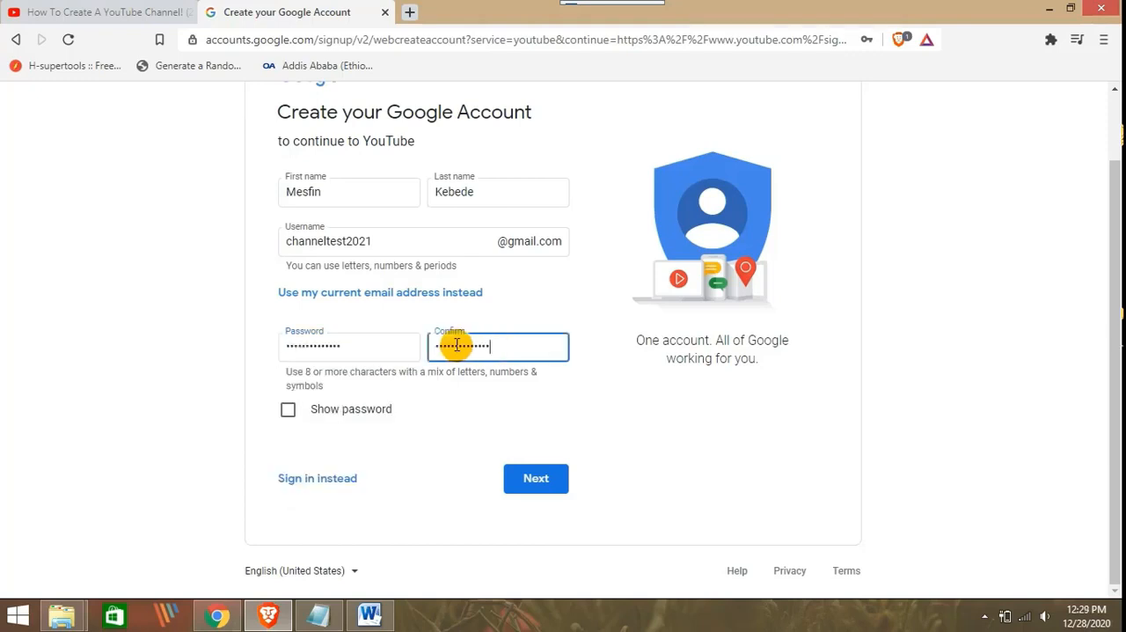
pyautogui.click(521, 478)
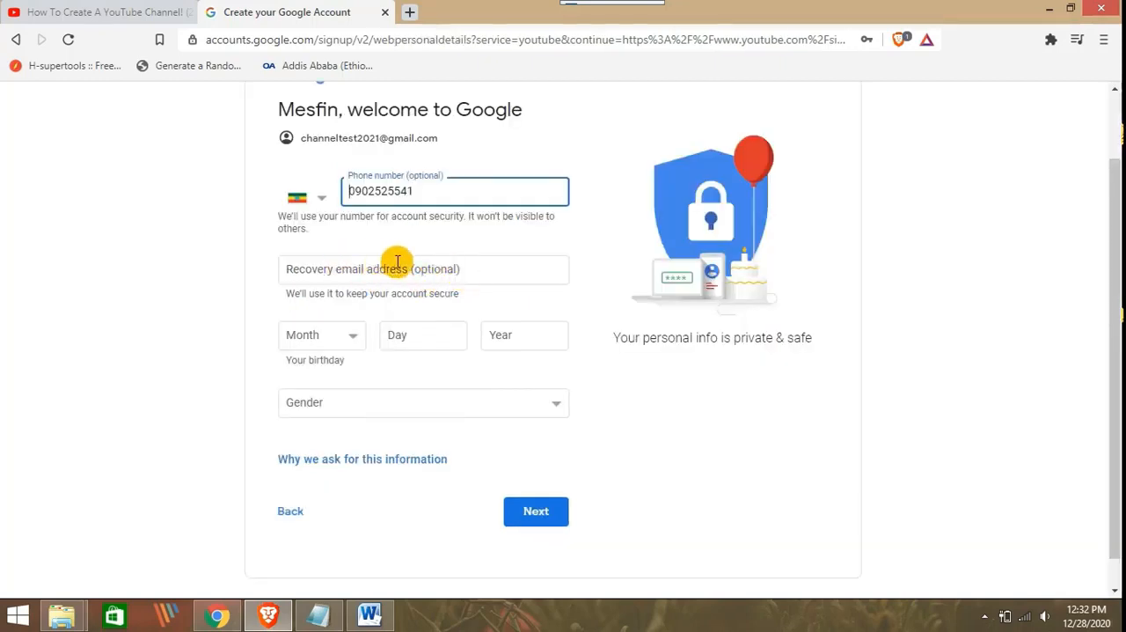
# Fill in the account holder's birthday with month, day and year
pyautogui.scroll(-1, 435, 264)
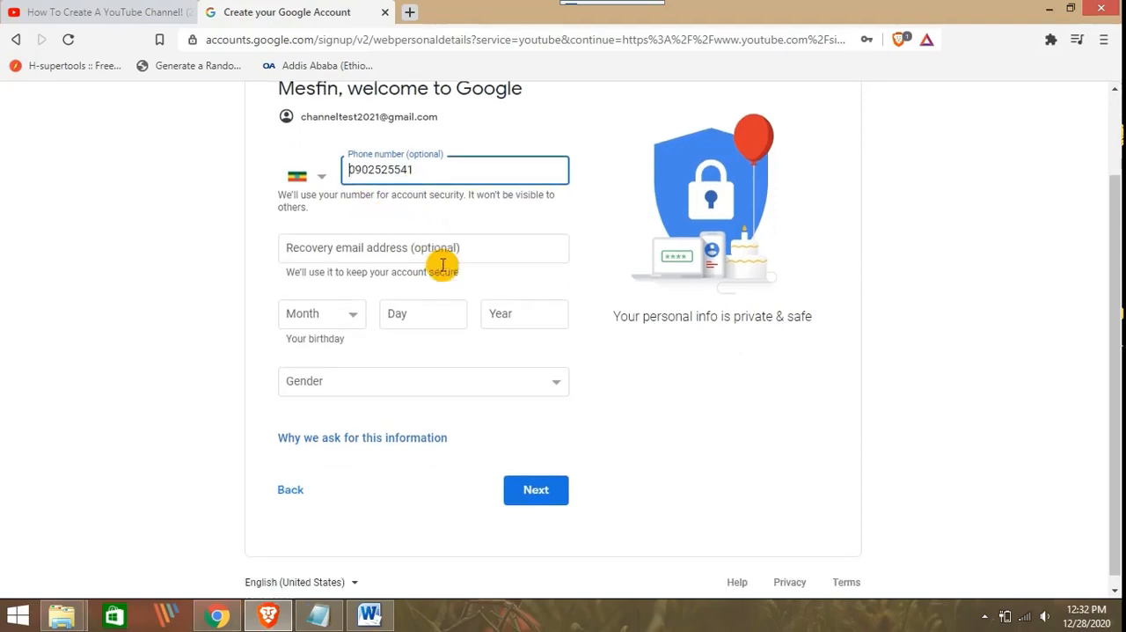
pyautogui.click(350, 305)
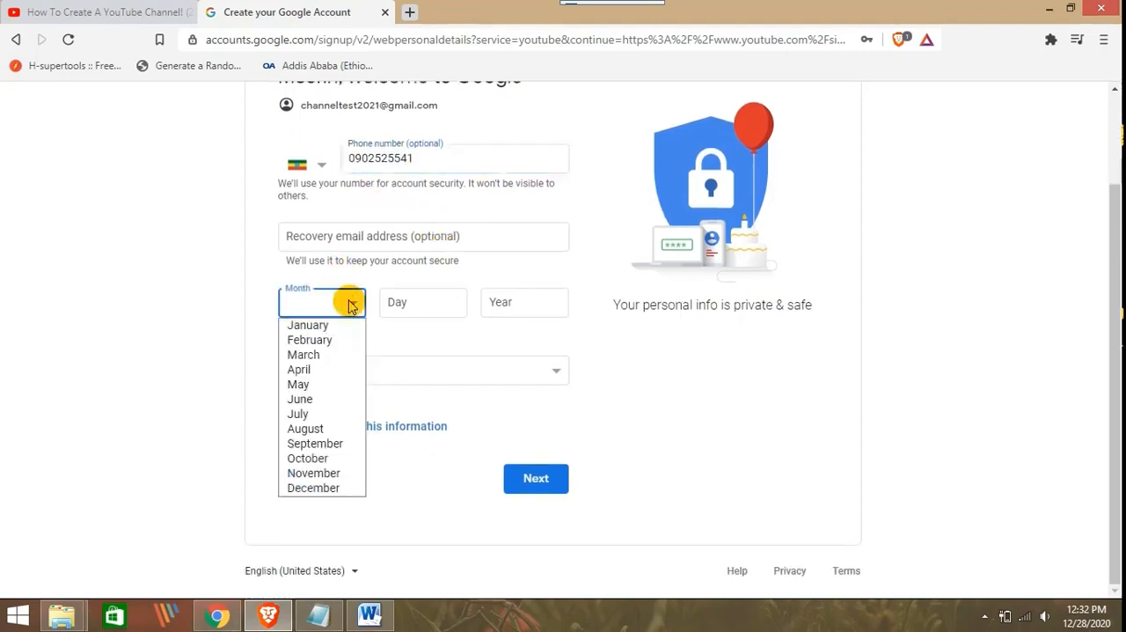
pyautogui.click(342, 301)
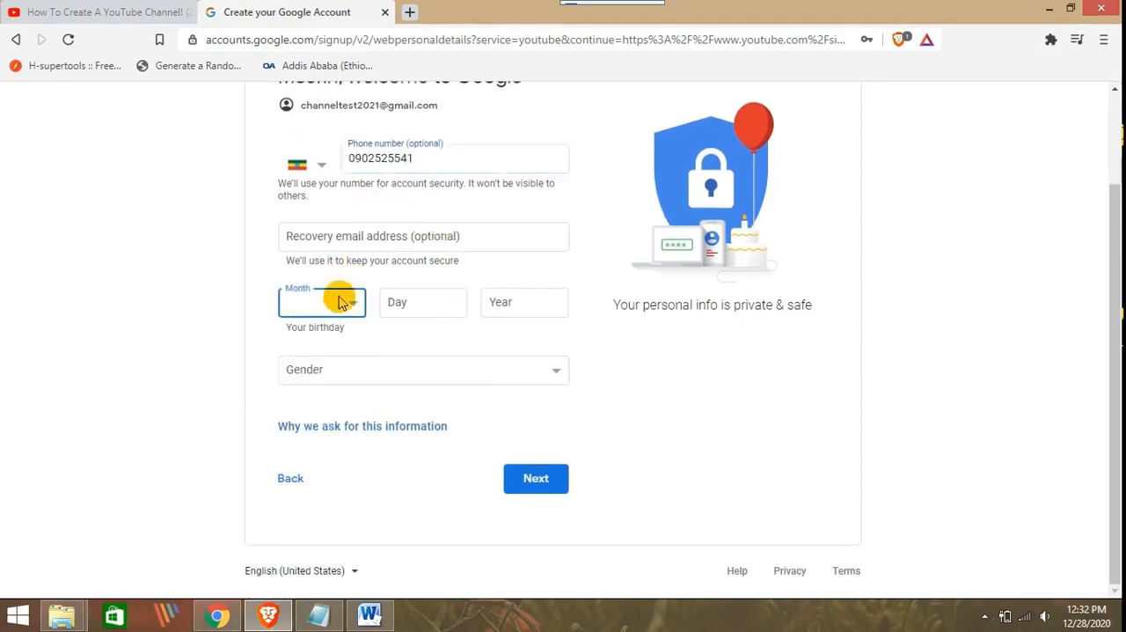
pyautogui.click(426, 299)
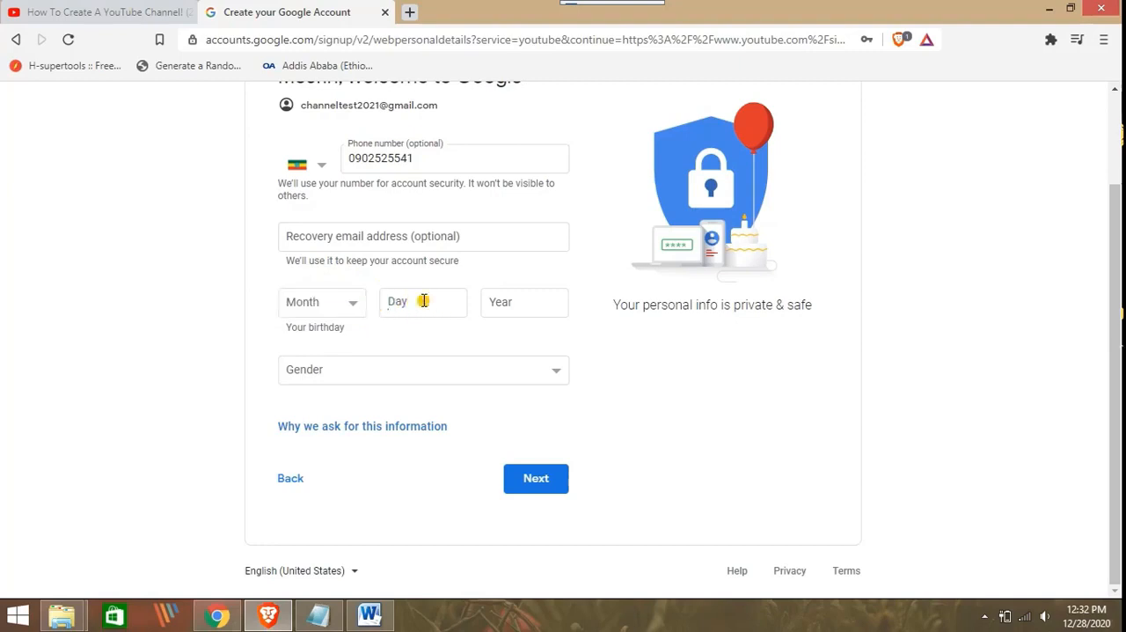
pyautogui.click(340, 303)
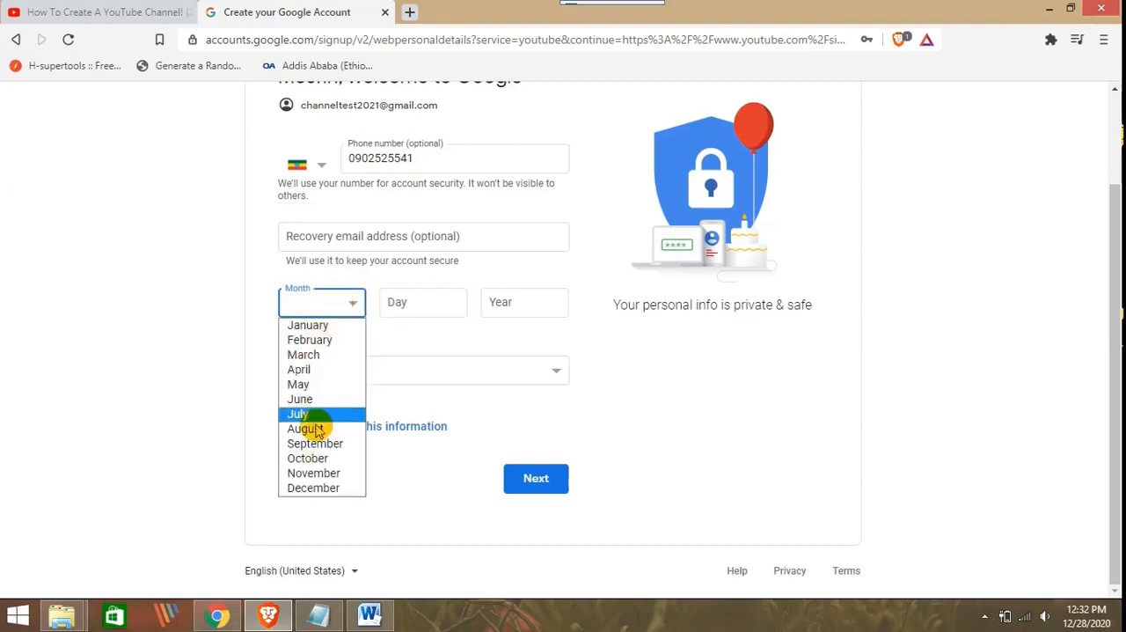
pyautogui.click(313, 487)
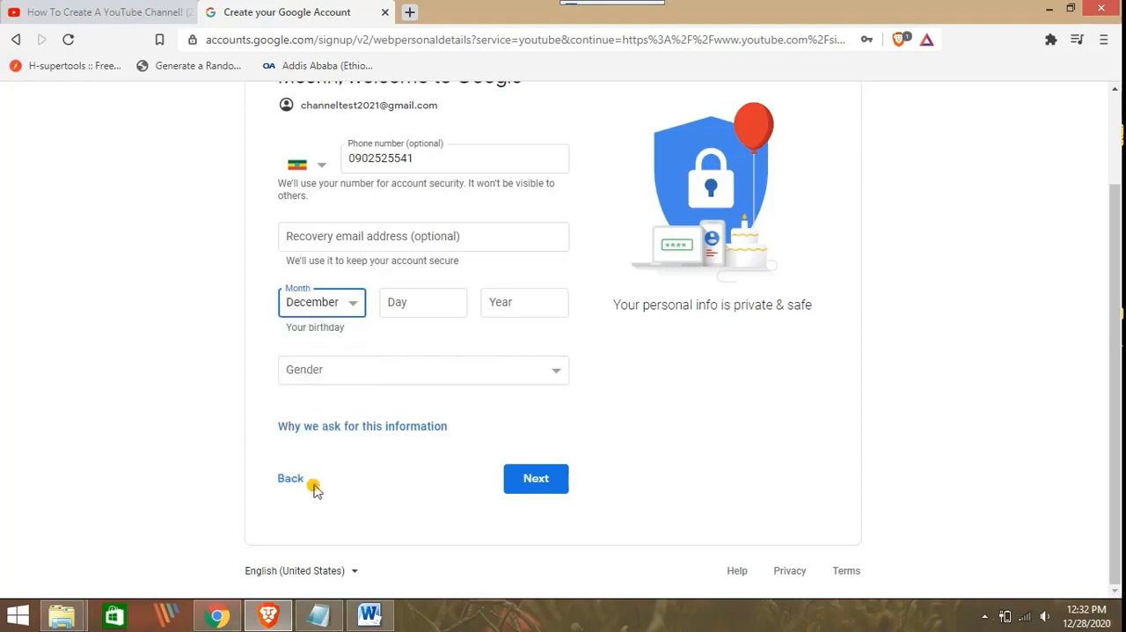
pyautogui.click(405, 308)
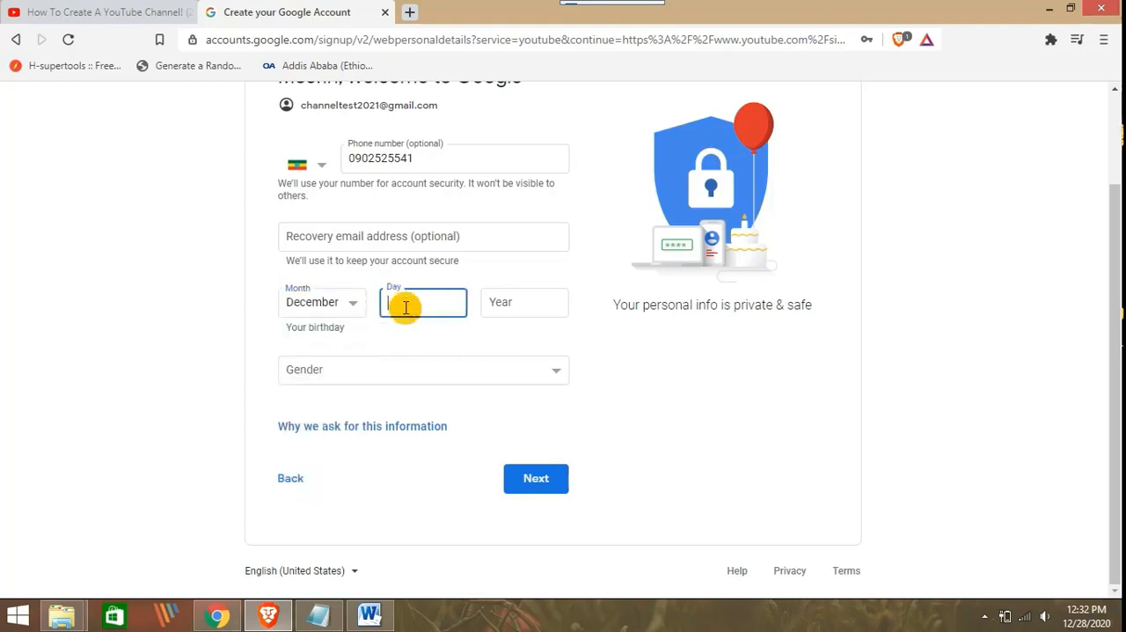
pyautogui.click(511, 313)
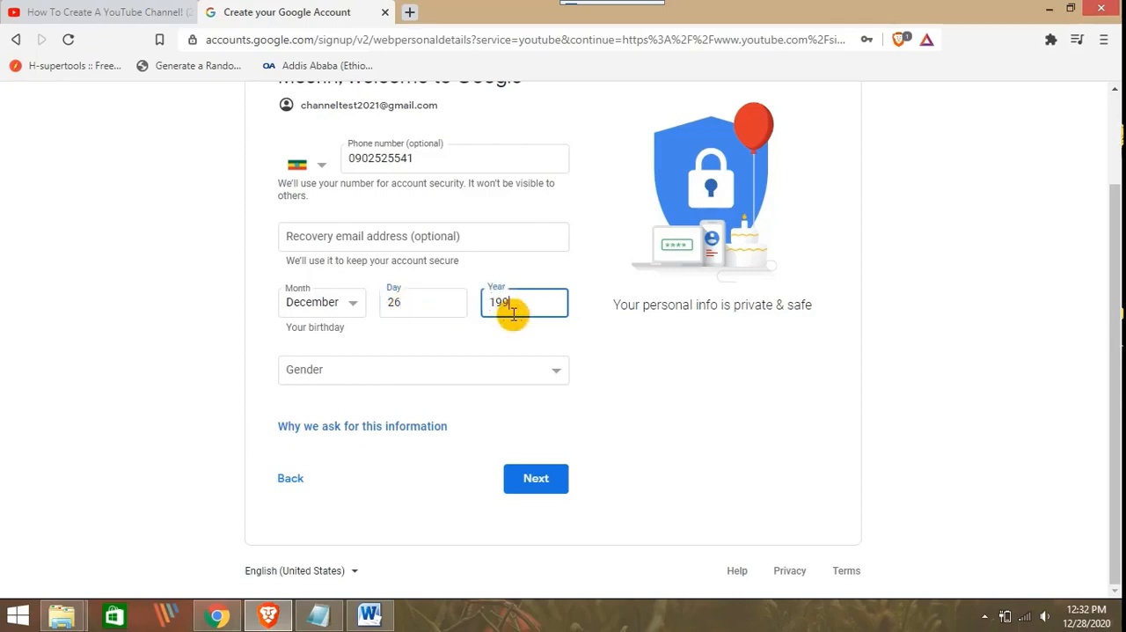
pyautogui.write('1997')
# Set the gender to Male, submit the personal details, and opt in to using the phone number across Google services
pyautogui.click(378, 369)
pyautogui.click(303, 407)
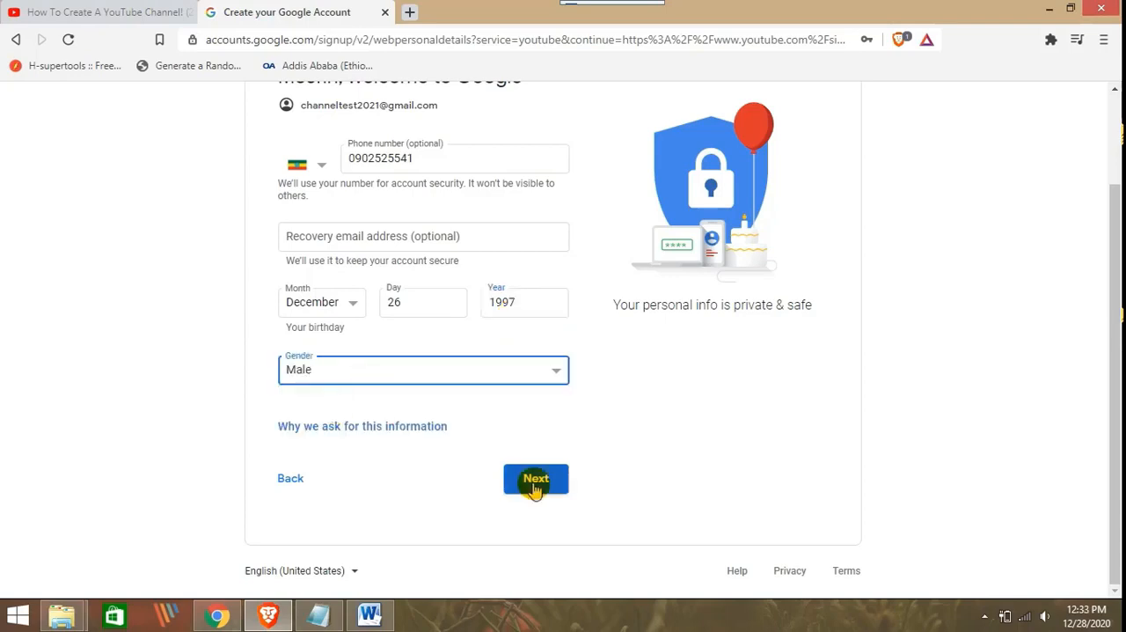
pyautogui.click(534, 479)
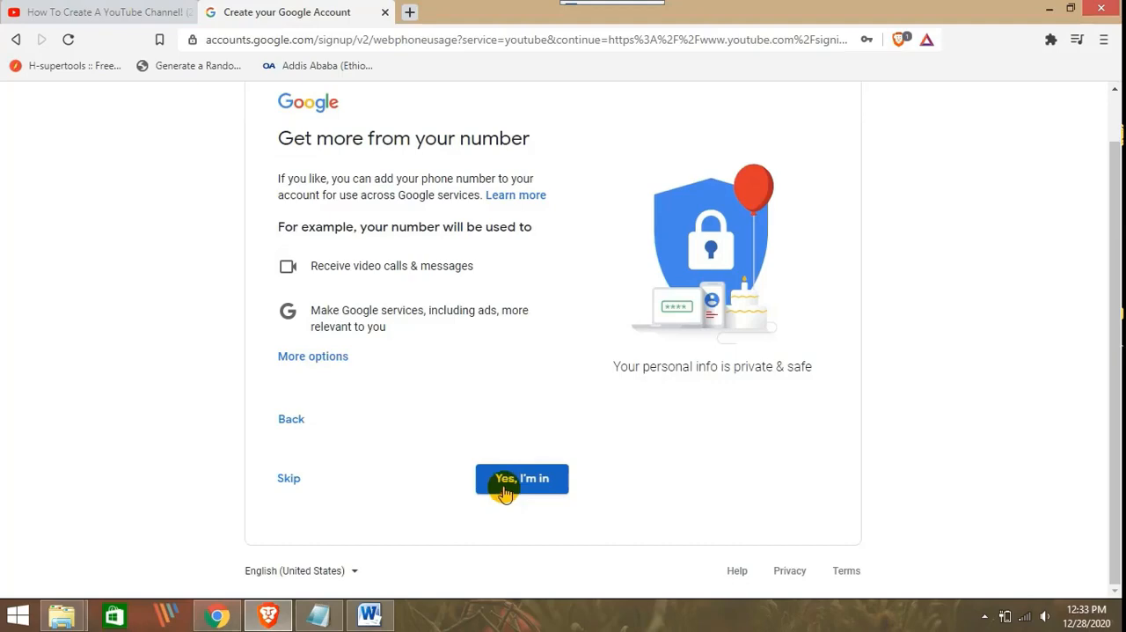
pyautogui.click(533, 484)
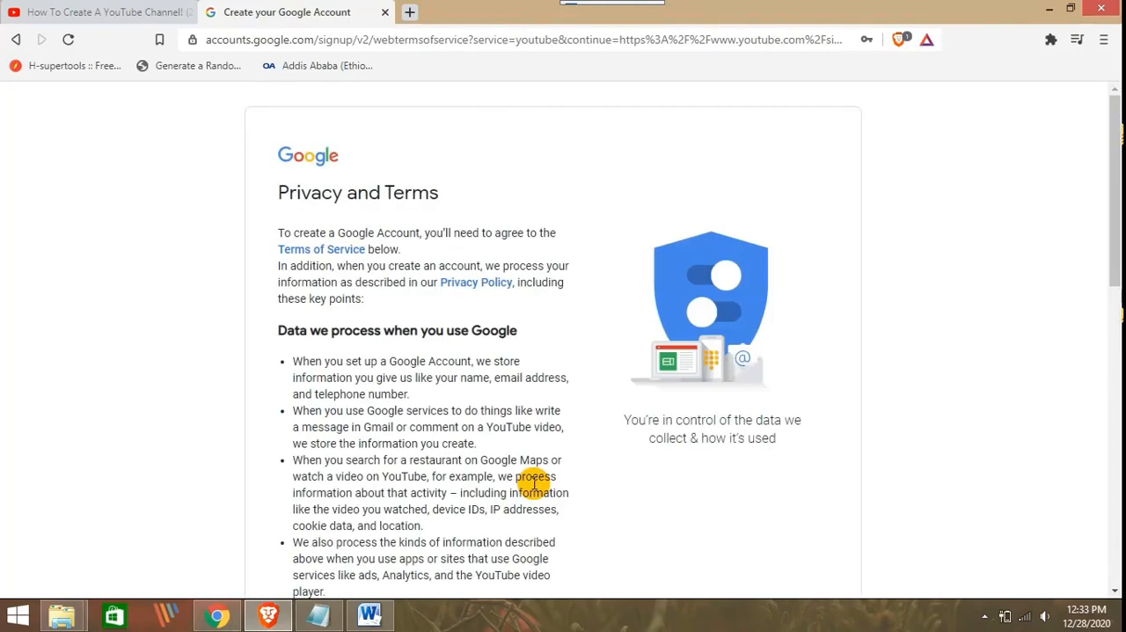
# Review and agree to Google's Privacy and Terms, and decline adding a Business Profile for now
pyautogui.scroll(-10, 534, 483)
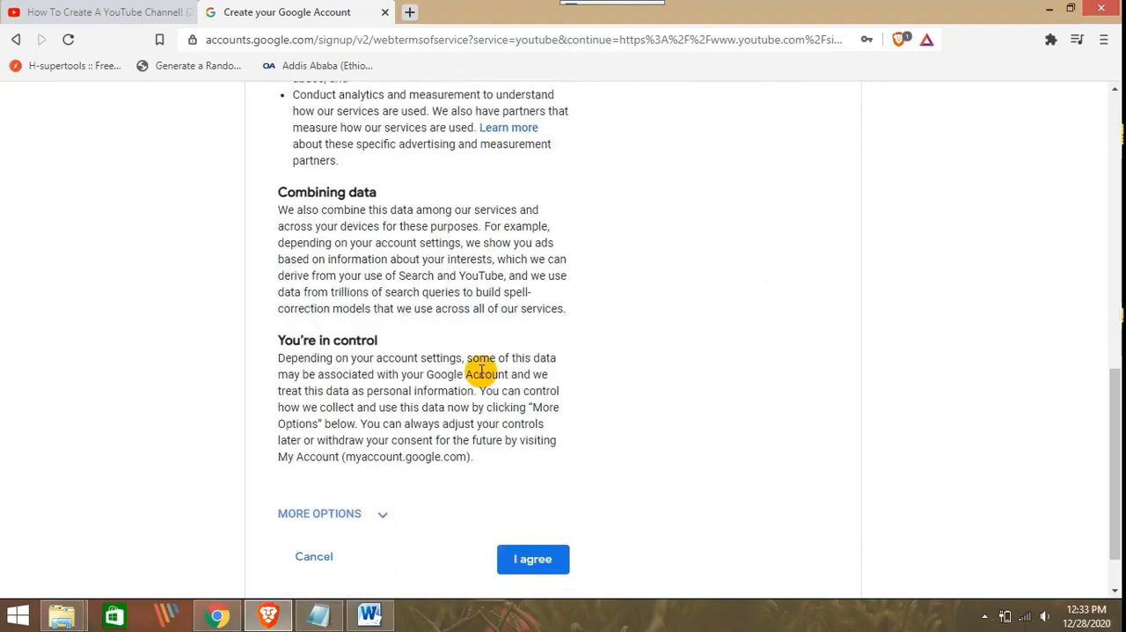
pyautogui.scroll(10, 475, 369)
pyautogui.scroll(-10, 473, 370)
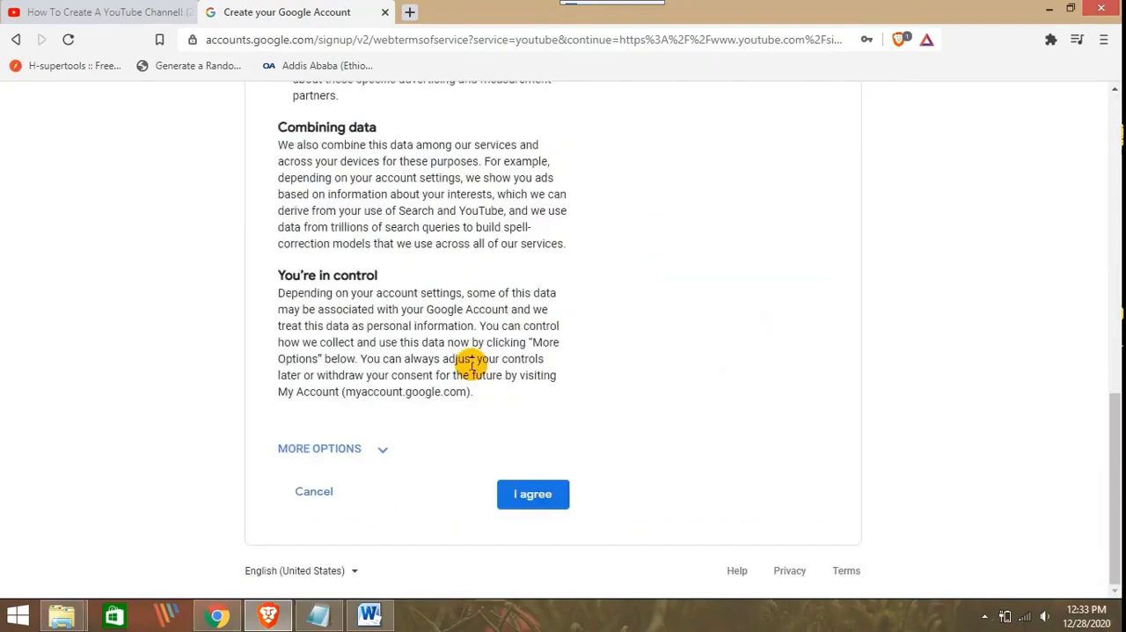
pyautogui.click(521, 494)
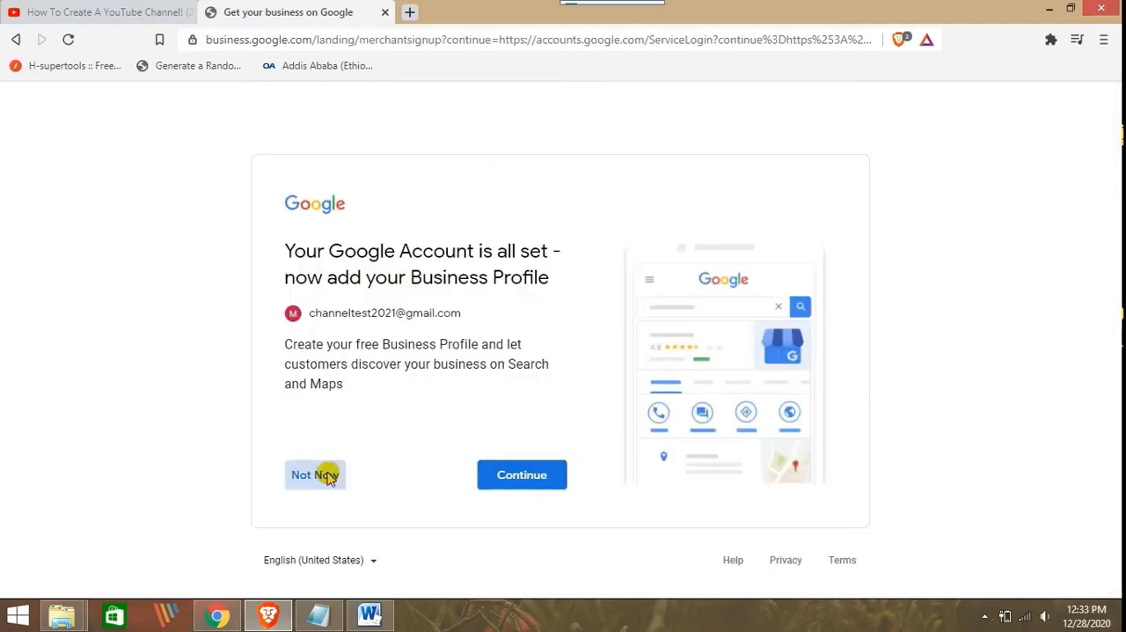
pyautogui.click(327, 478)
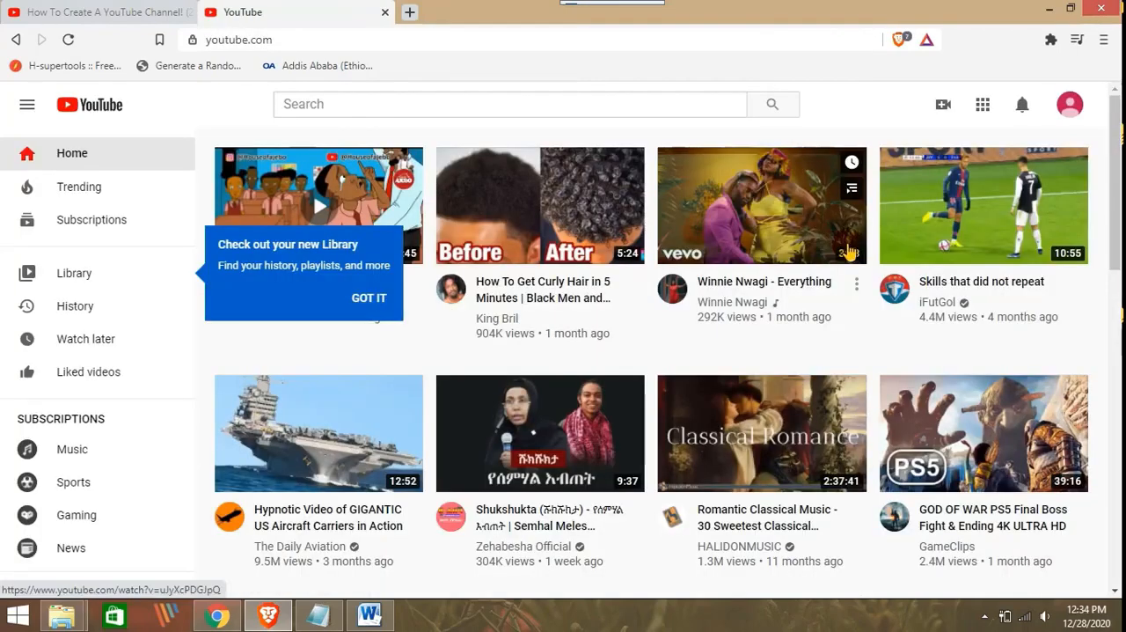
# Check the signed-in account's e-mail, and start creating a channel up to the choice of how to create it
pyautogui.click(1071, 105)
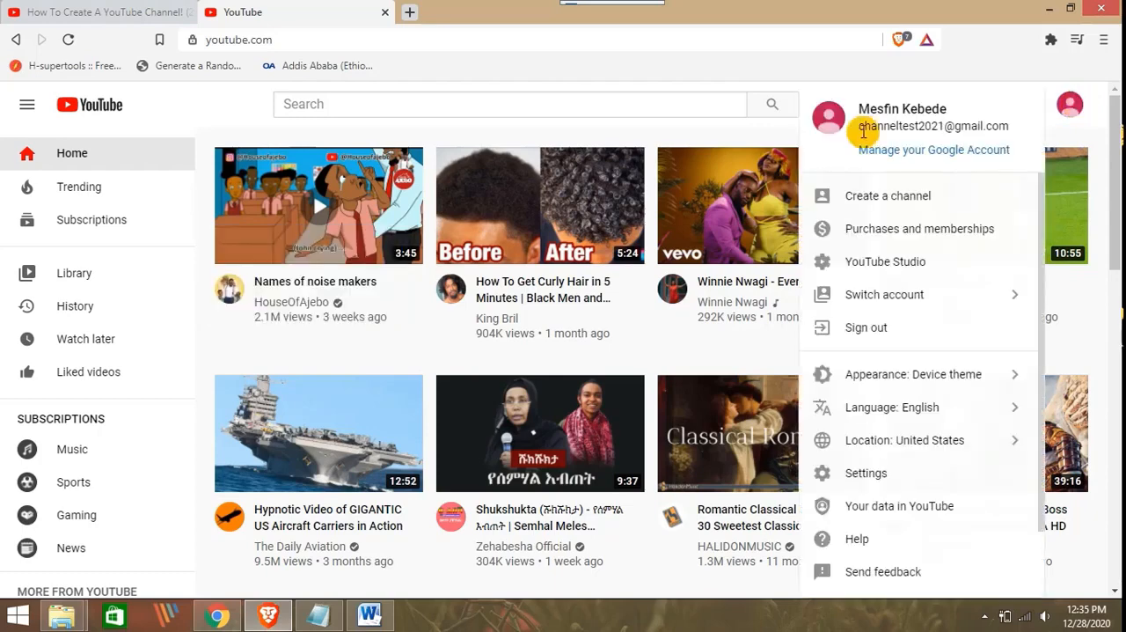
pyautogui.moveTo(858, 126); pyautogui.dragTo(998, 124)
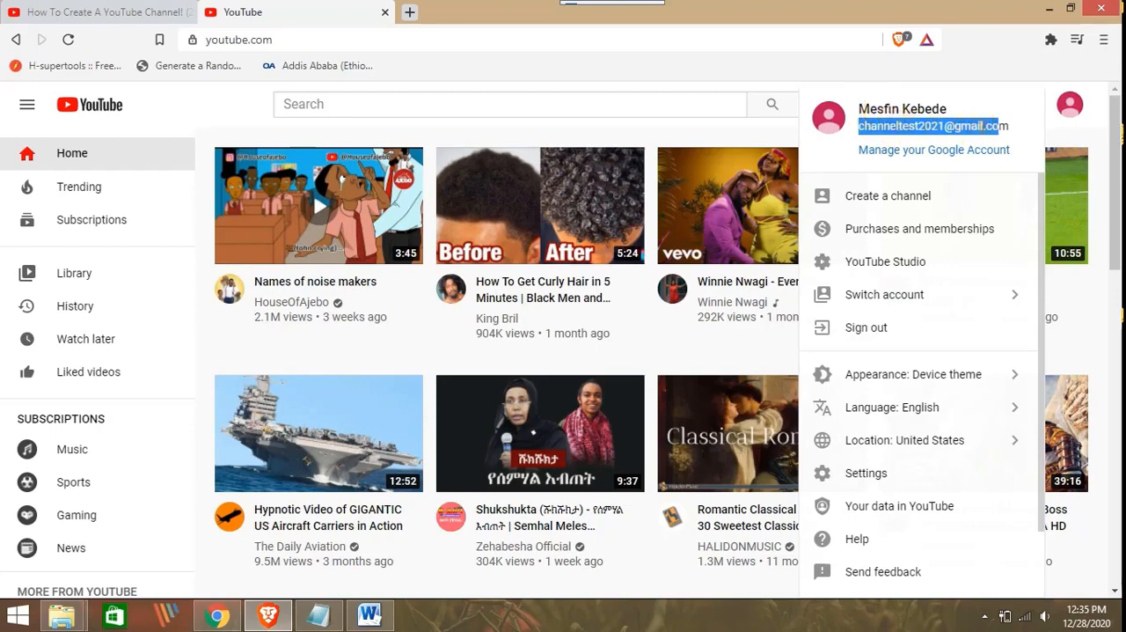
pyautogui.click(985, 127)
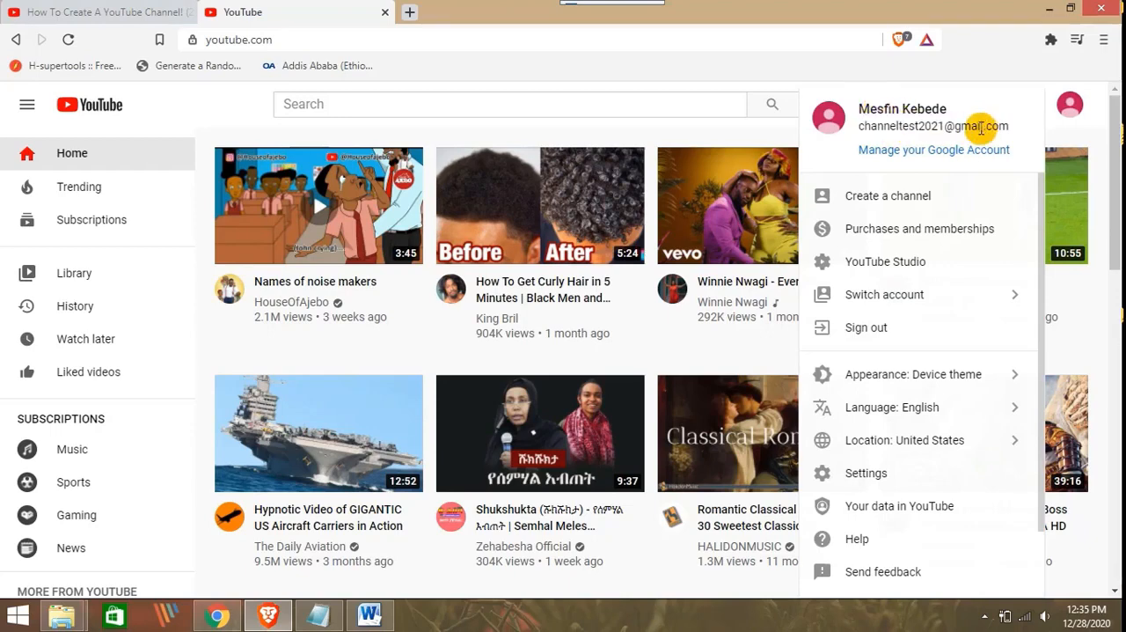
pyautogui.click(890, 197)
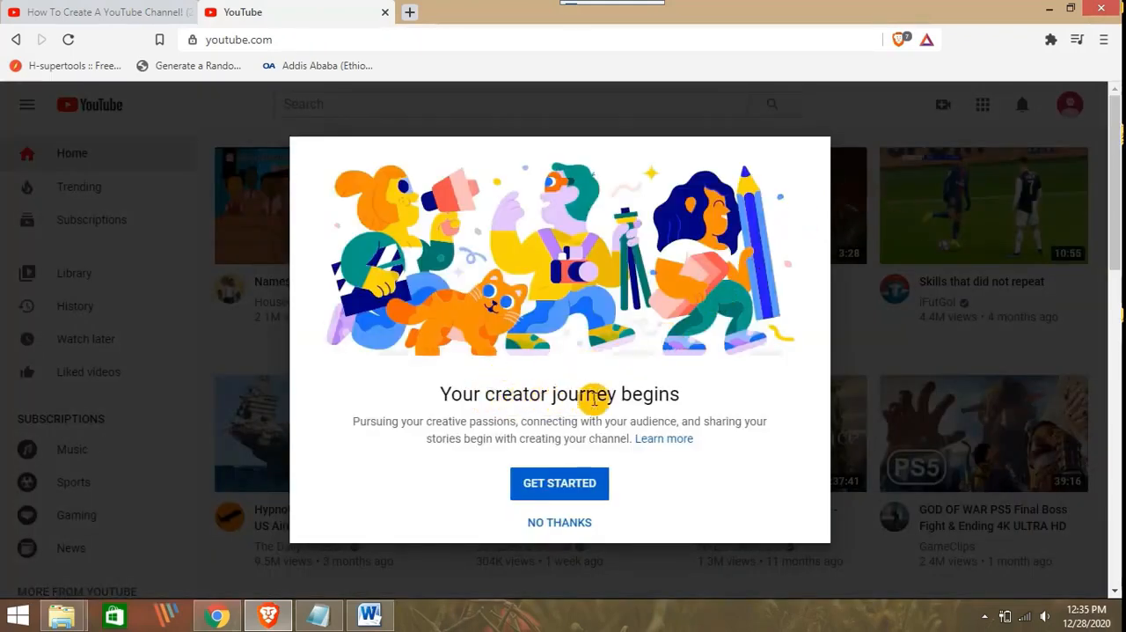
pyautogui.click(589, 485)
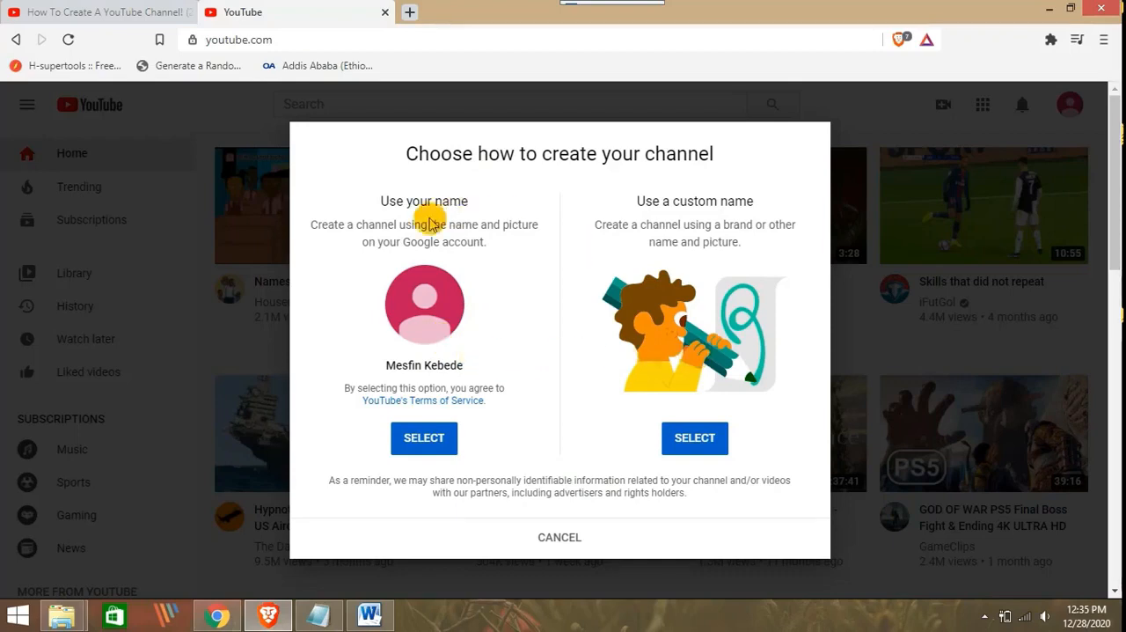
# Compare the two channel creation options and choose to create the channel with a custom name
pyautogui.moveTo(380, 201); pyautogui.dragTo(473, 202)
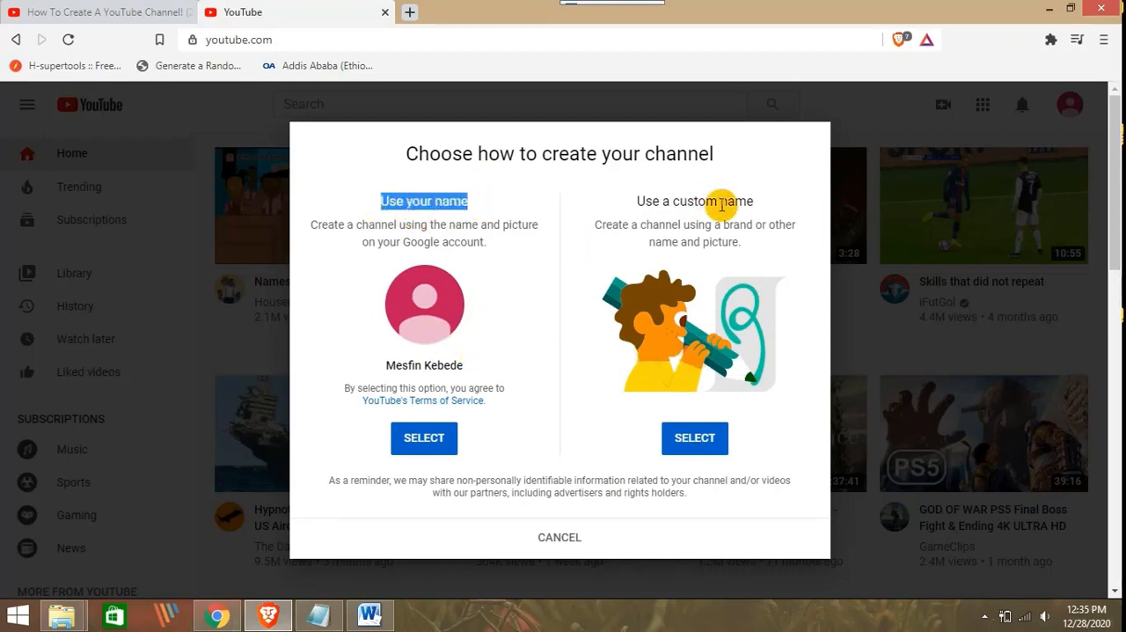
pyautogui.moveTo(752, 202); pyautogui.dragTo(639, 201)
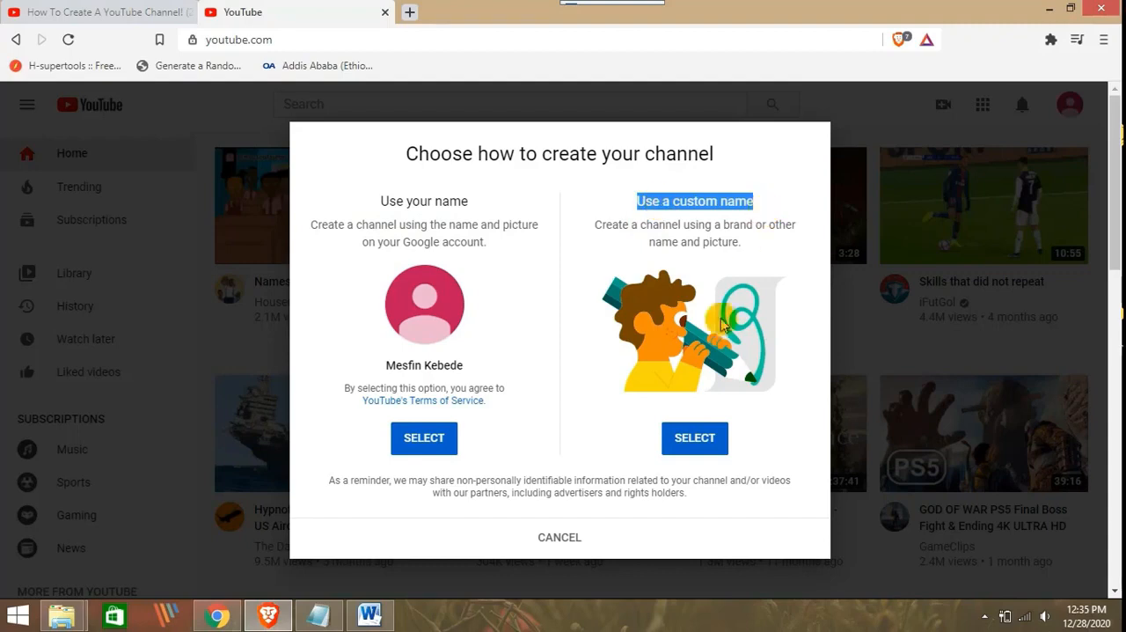
pyautogui.click(694, 440)
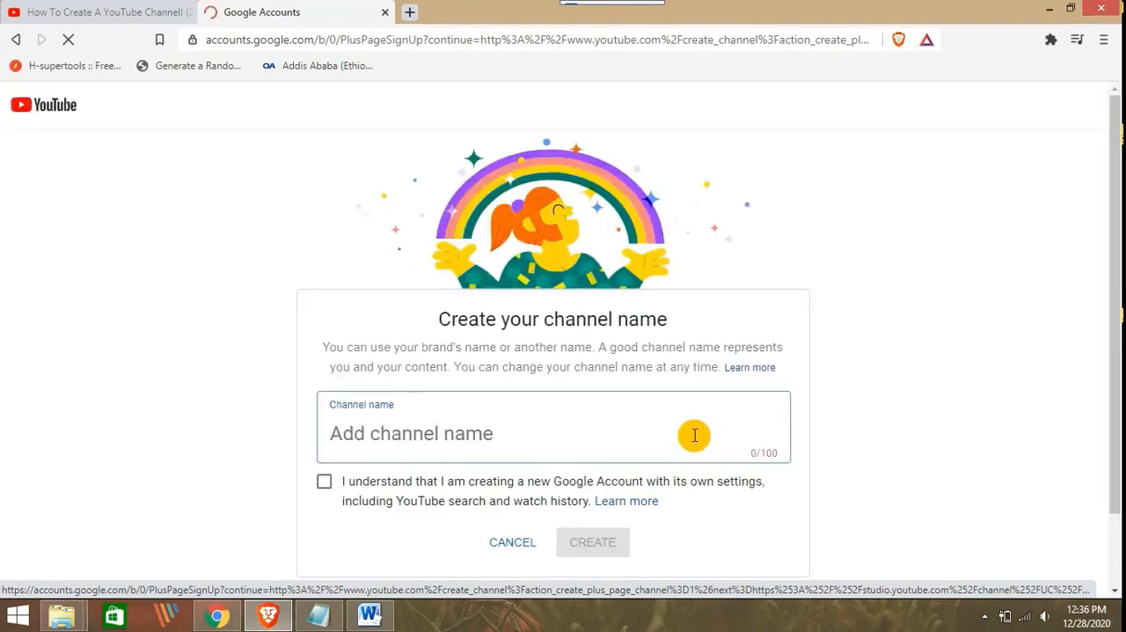
# Name the channel channel2021, acknowledge that it creates a new Google Account with its own settings, and create it
pyautogui.scroll(-2, 567, 303)
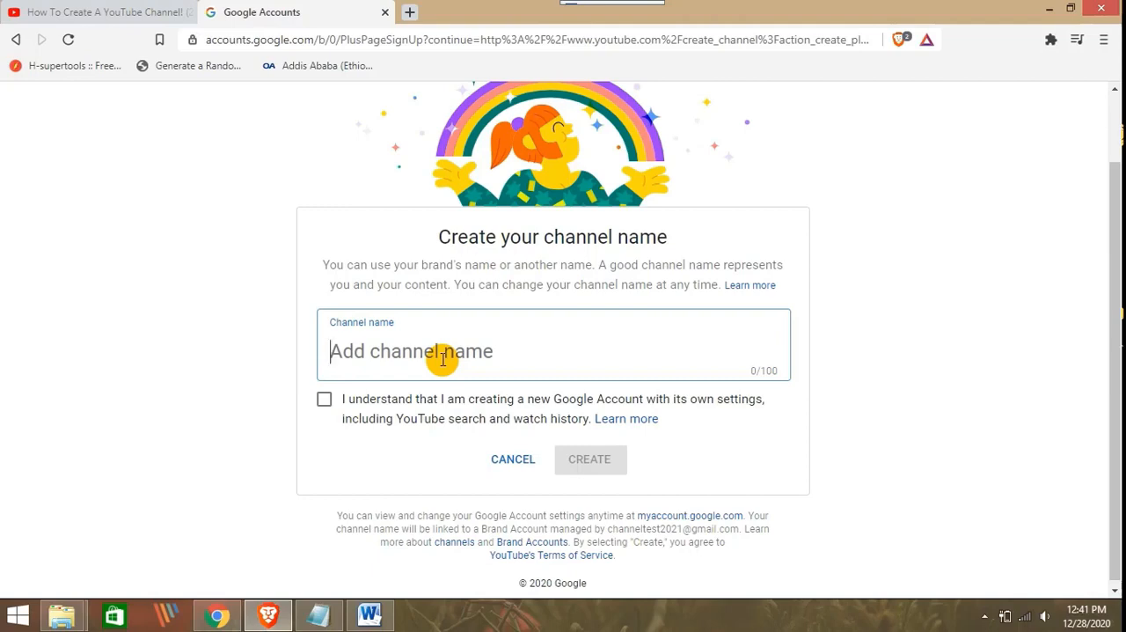
pyautogui.write('channel2021')
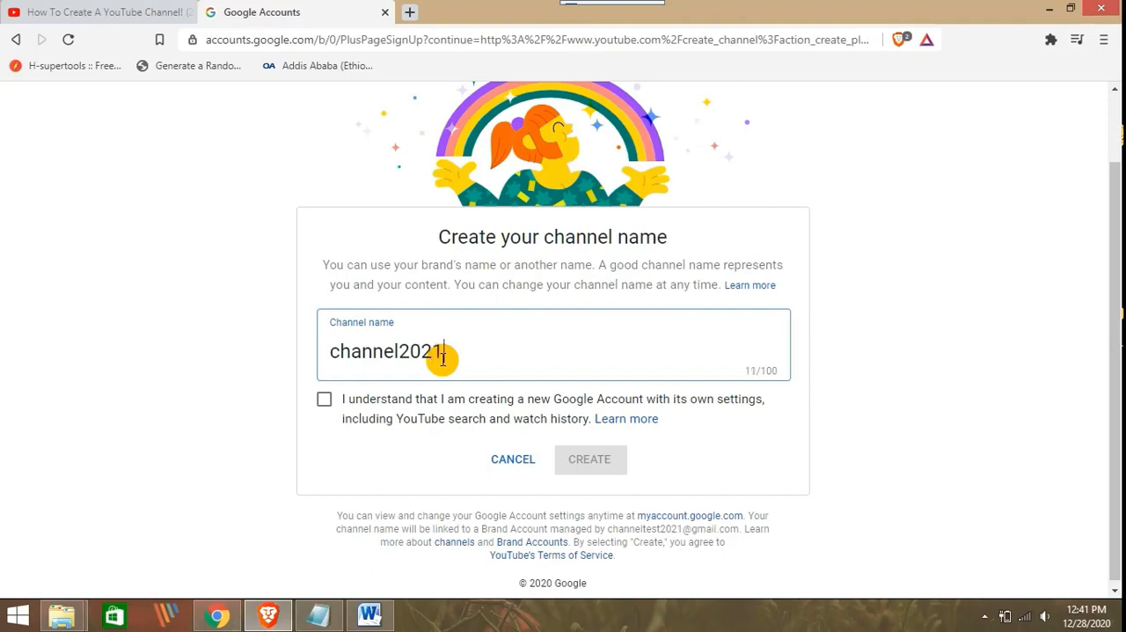
pyautogui.click(325, 402)
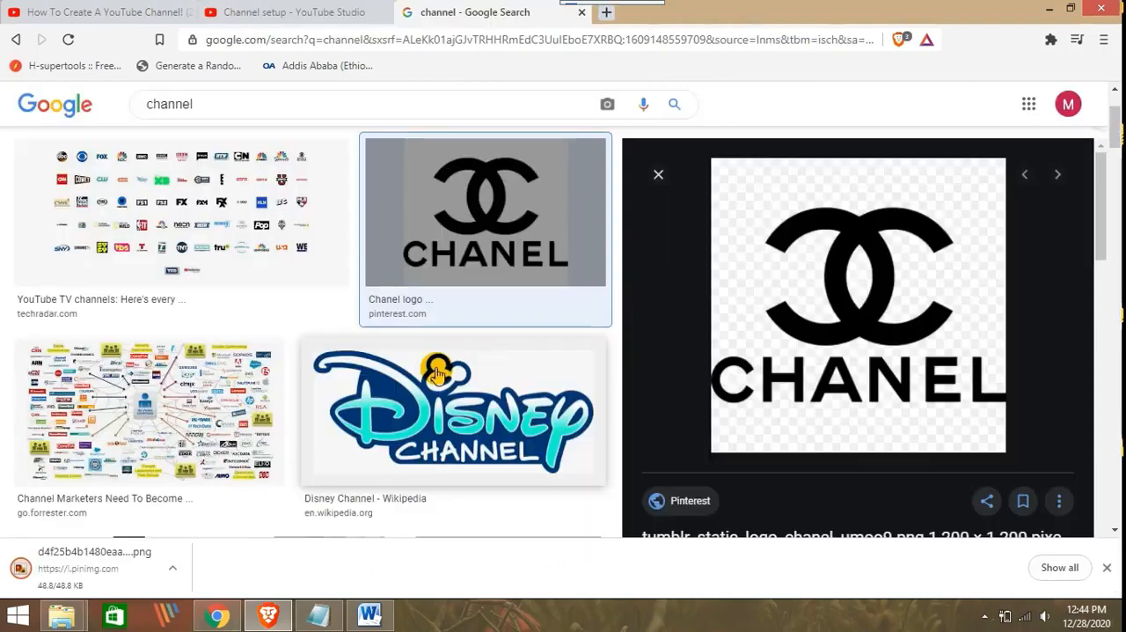
pyautogui.hotkey('ctrl', 'shift', 'Tab')
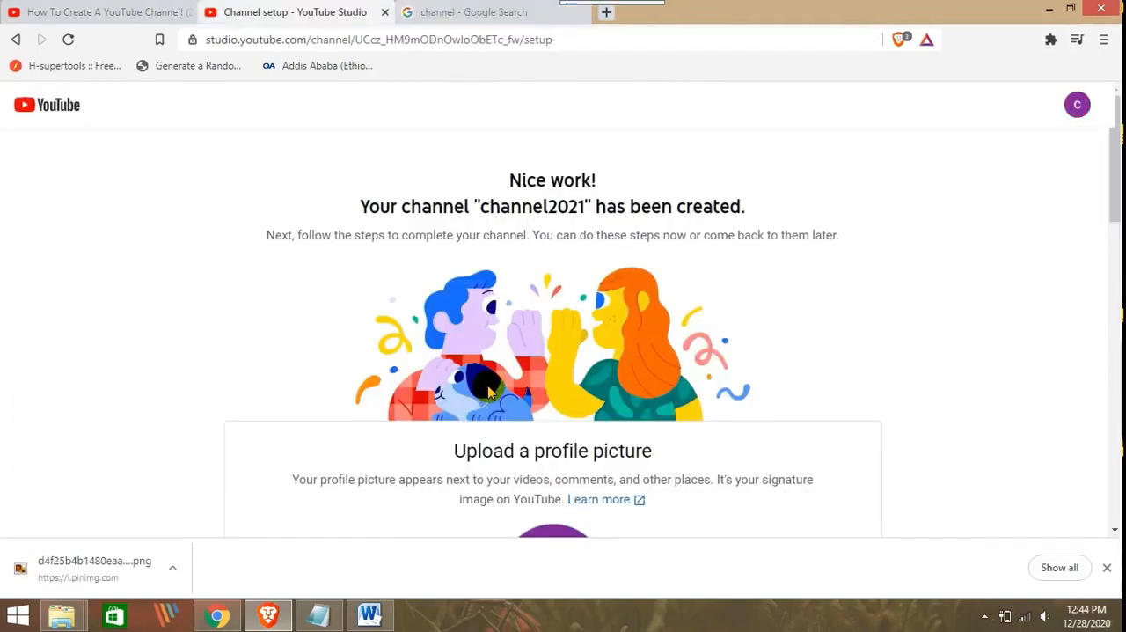
# Upload the Chanel logo d4f25b4b1480eaaa2ae85868356f1b29.png from the Desktop as the channel's profile picture
pyautogui.scroll(-2, 592, 278)
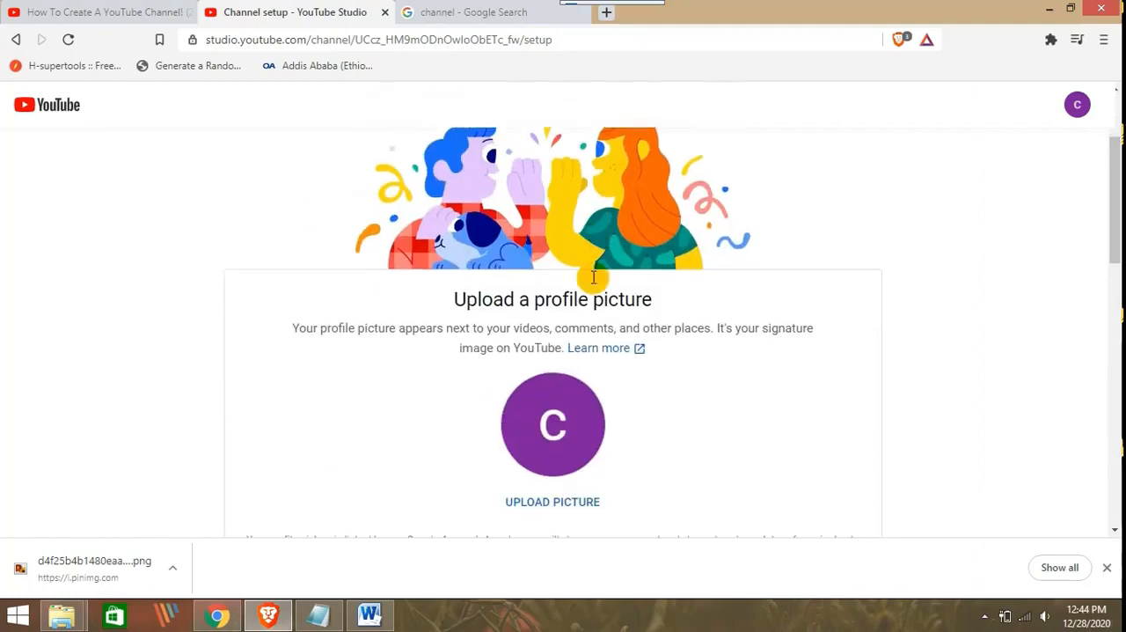
pyautogui.scroll(-1, 528, 272)
pyautogui.scroll(2, 530, 280)
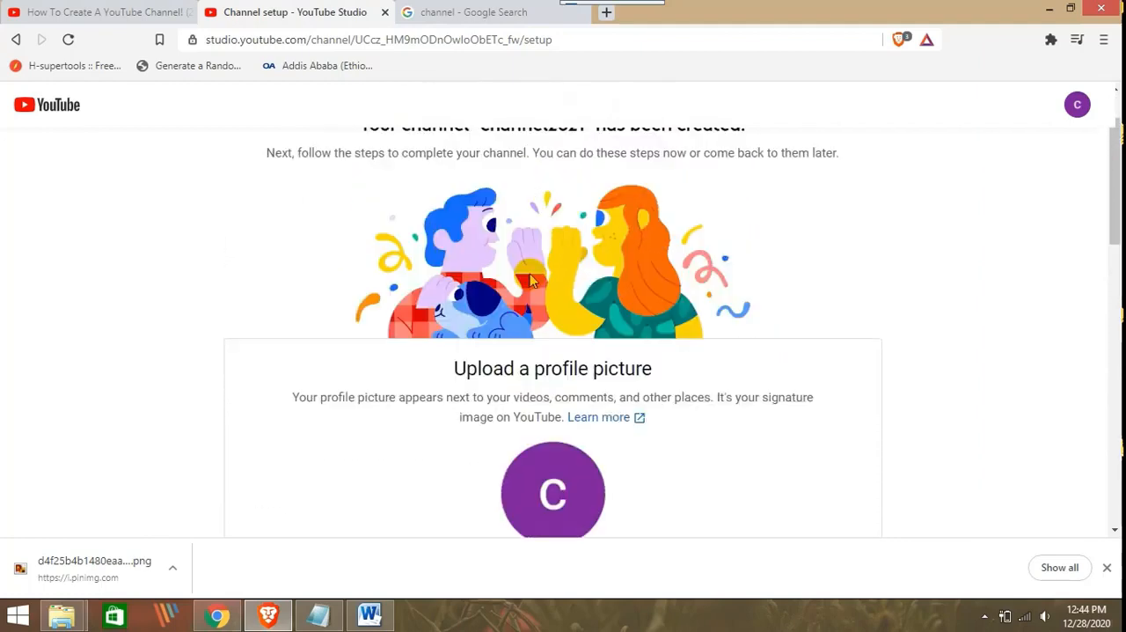
pyautogui.scroll(-3, 533, 273)
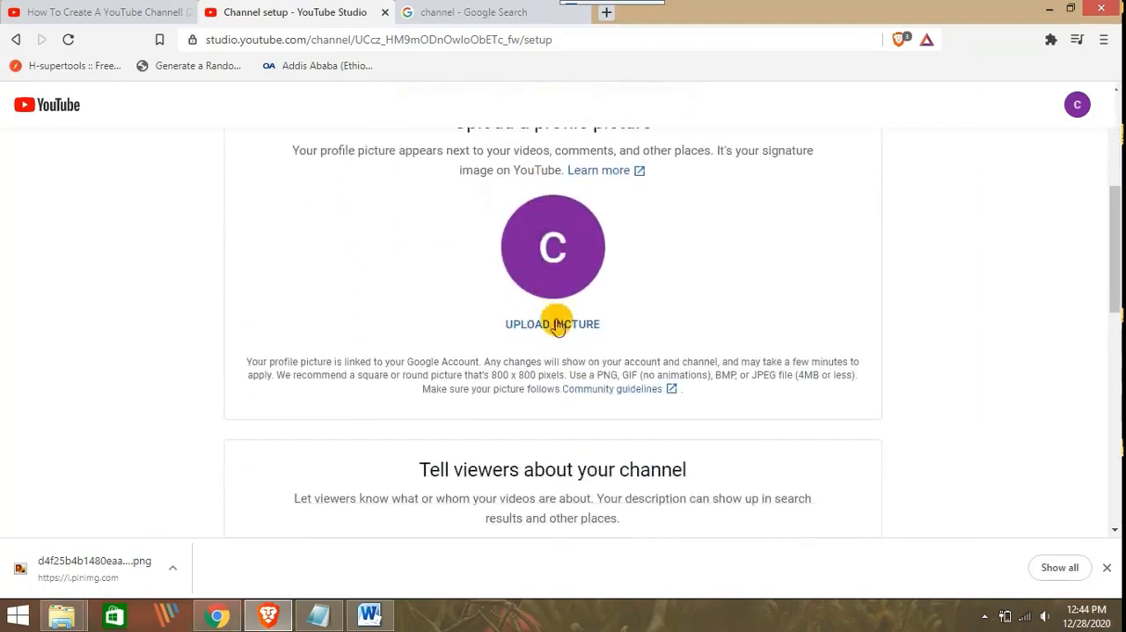
pyautogui.click(557, 332)
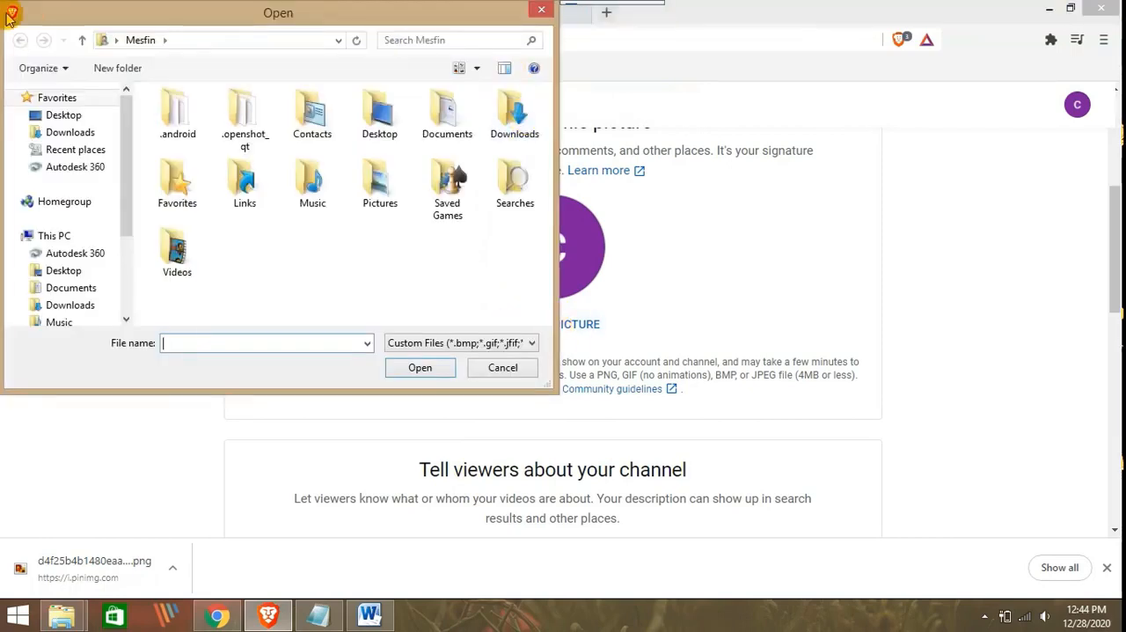
pyautogui.click(42, 117)
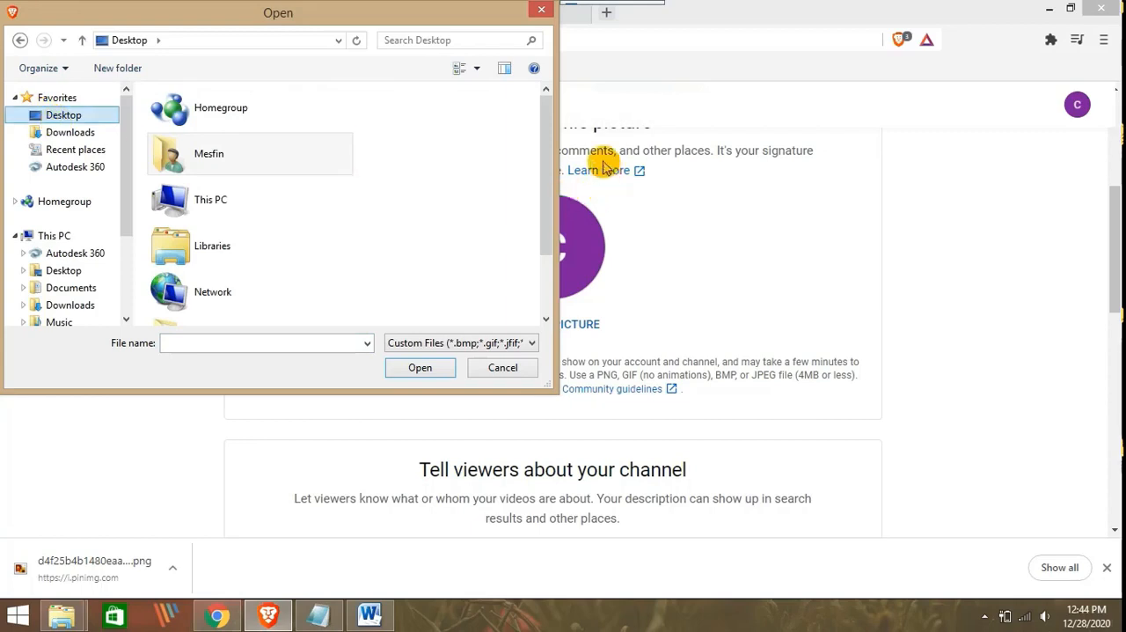
pyautogui.moveTo(546, 144); pyautogui.dragTo(538, 218)
pyautogui.doubleClick(299, 290)
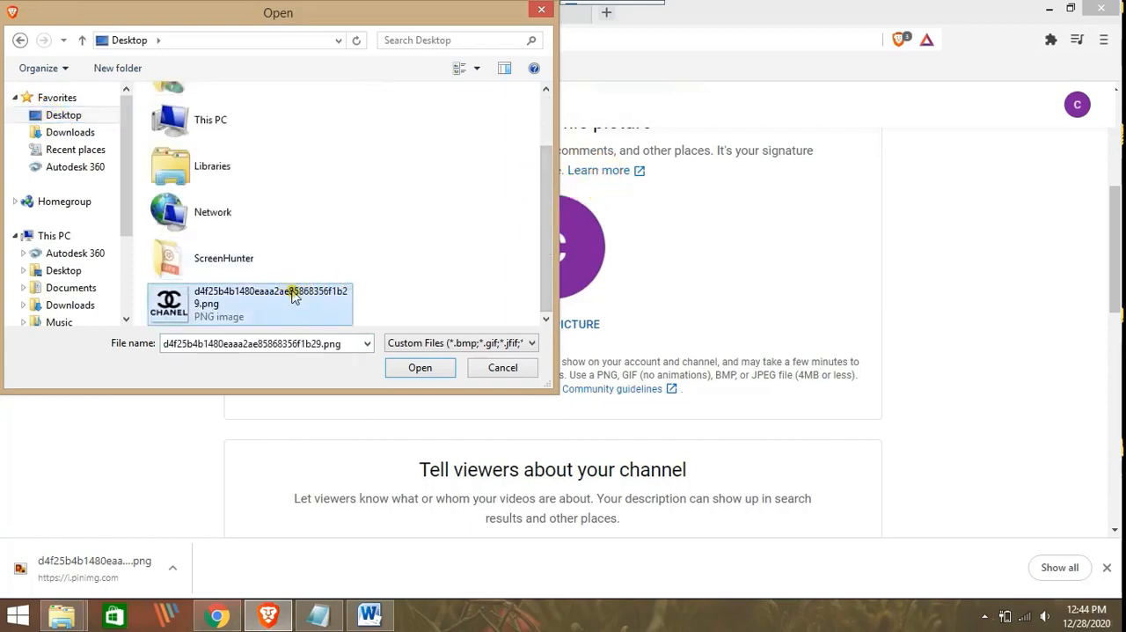
# Examine the channel description, the custom website link and the Facebook, Twitter and Instagram link fields in the channel setup
pyautogui.scroll(-2, 607, 274)
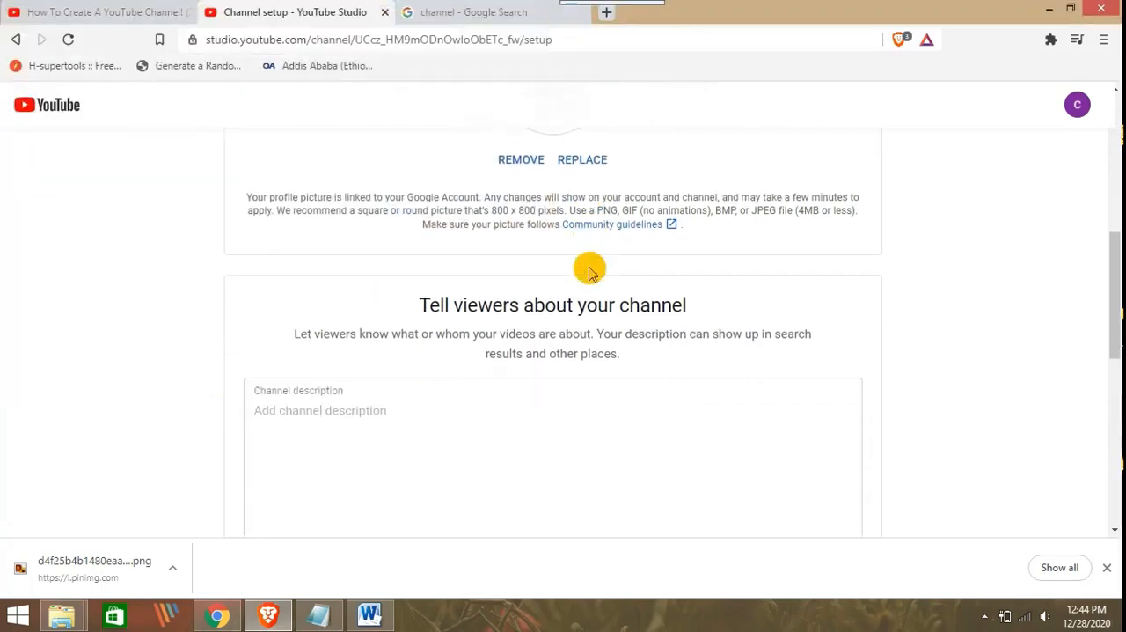
pyautogui.scroll(-2, 542, 264)
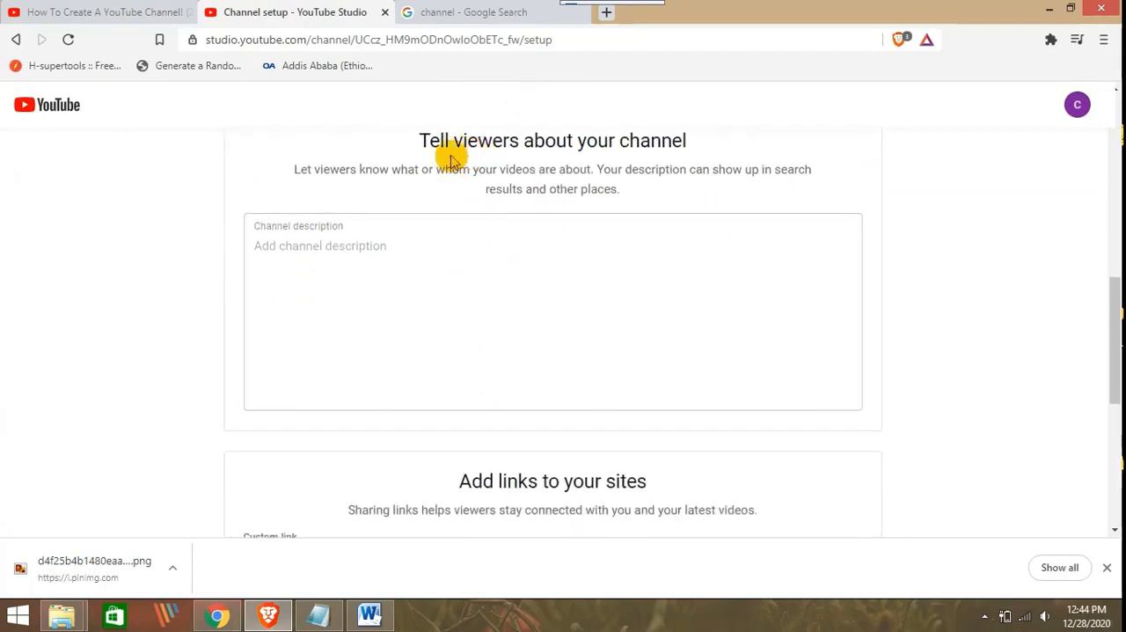
pyautogui.click(356, 236)
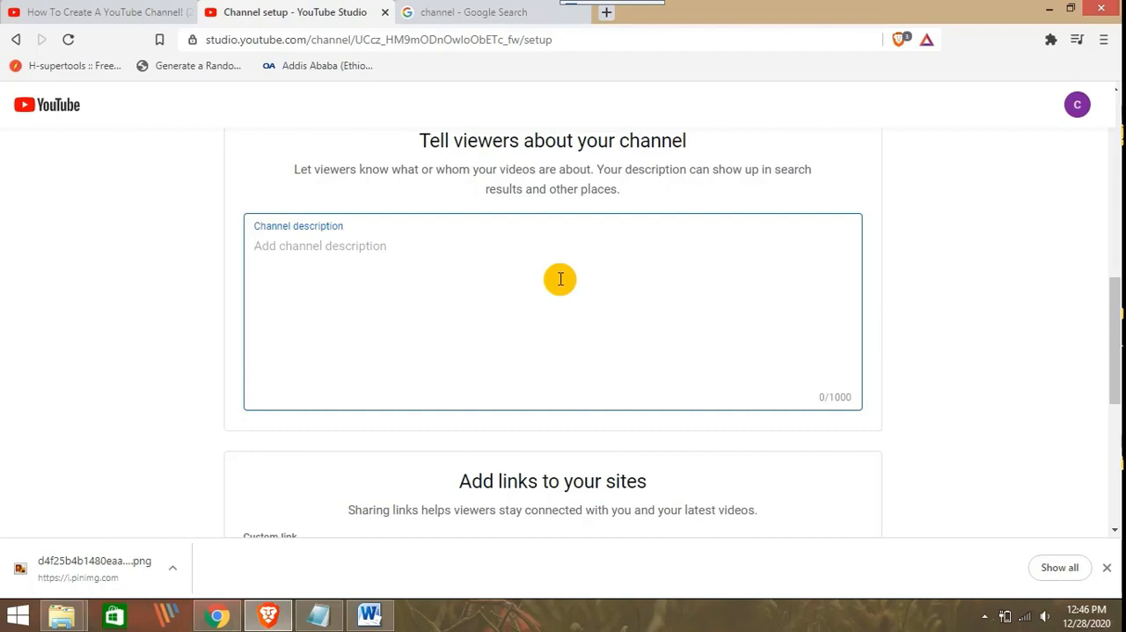
pyautogui.scroll(-1, 541, 316)
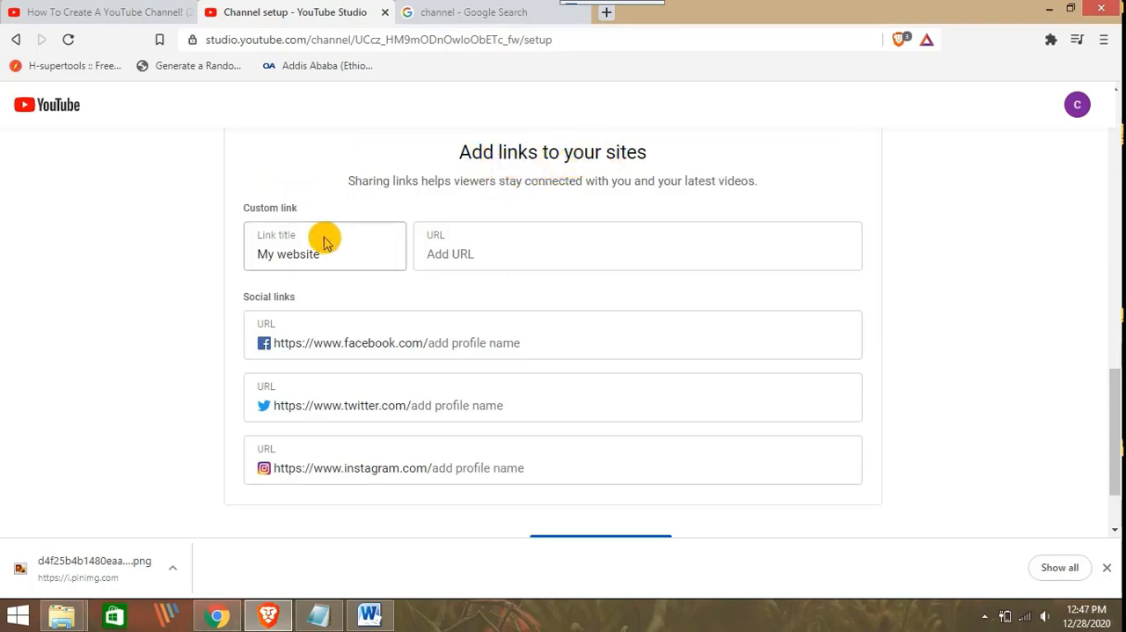
pyautogui.click(446, 248)
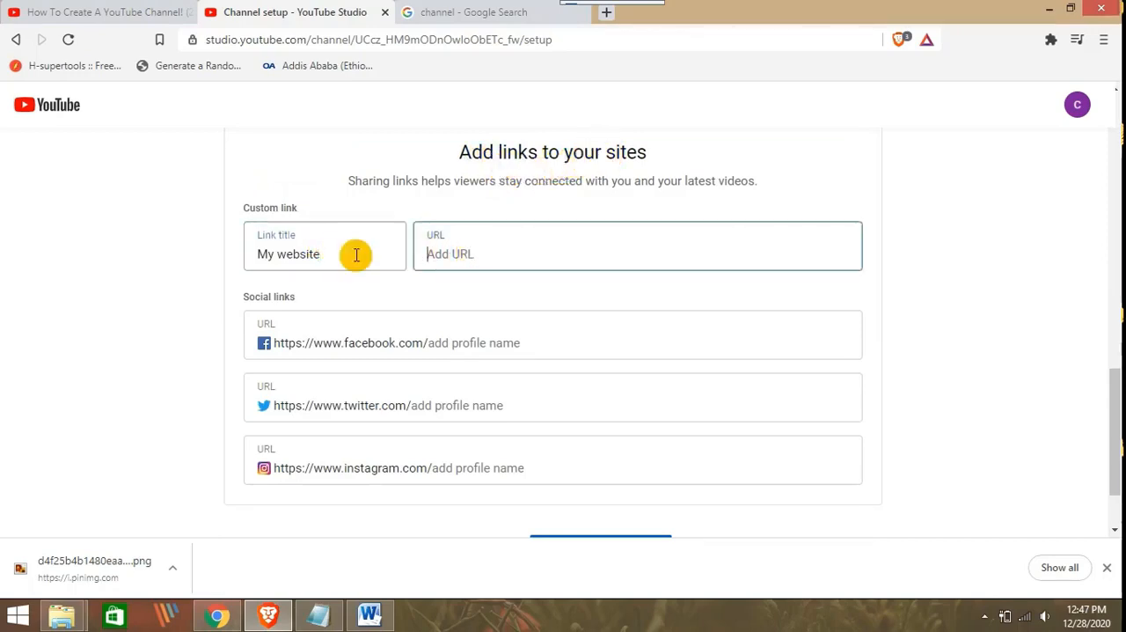
pyautogui.click(348, 257)
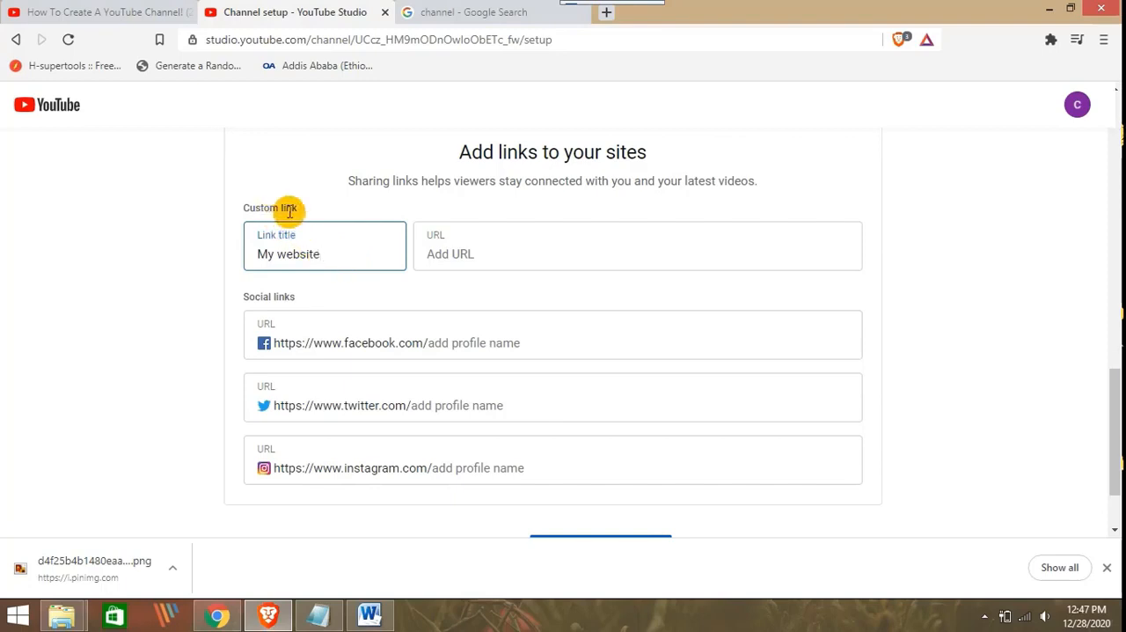
pyautogui.click(485, 256)
pyautogui.scroll(-1, 395, 292)
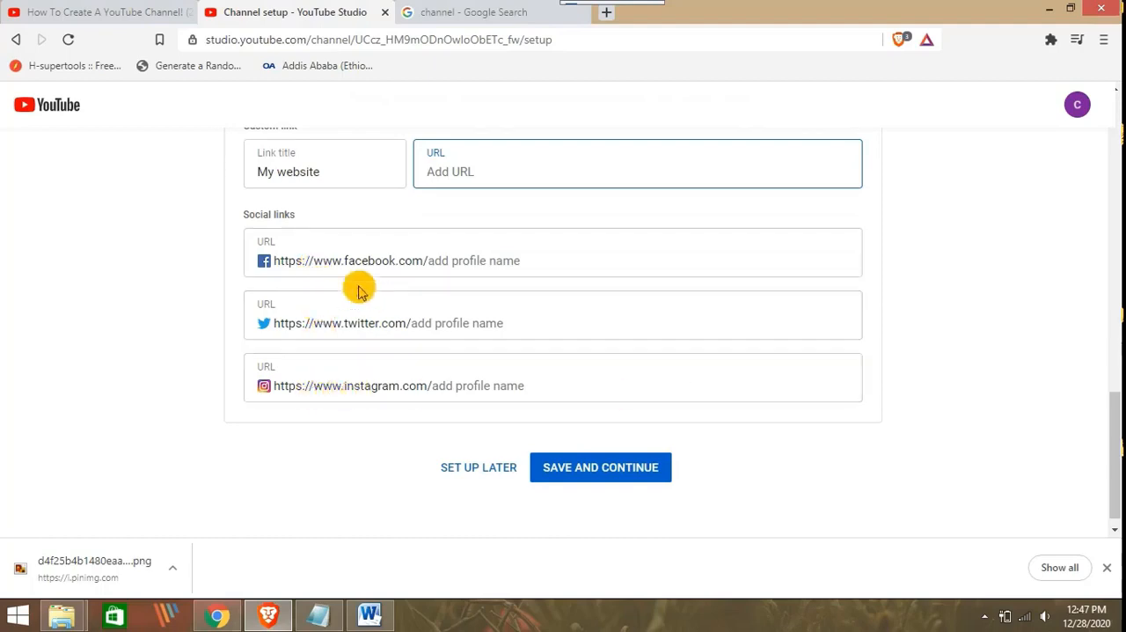
pyautogui.scroll(2, 349, 247)
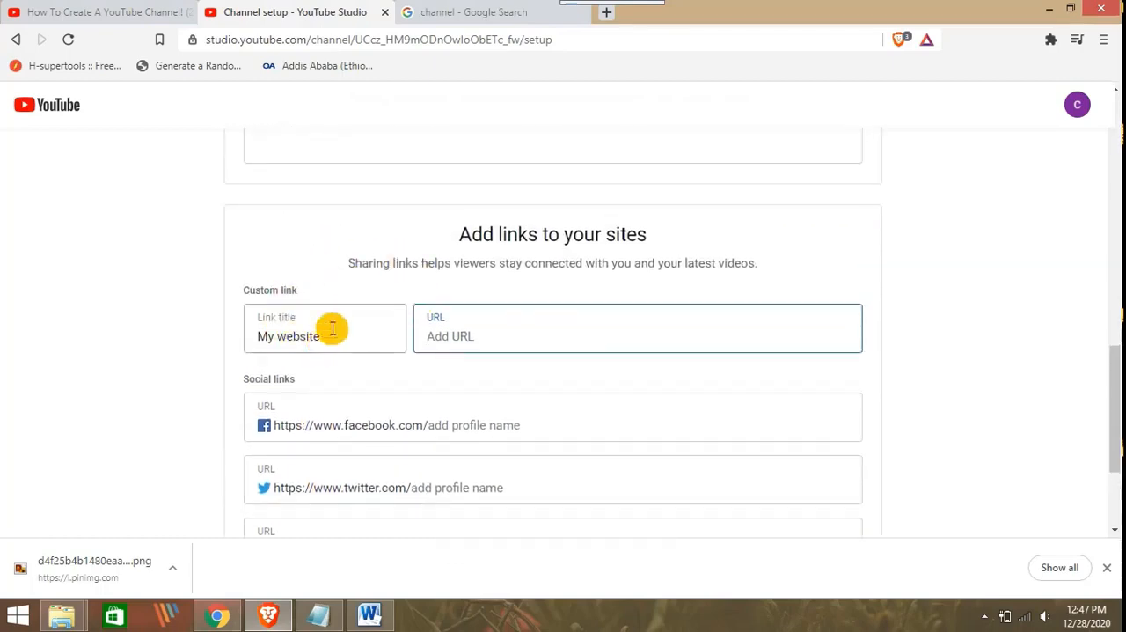
pyautogui.scroll(-2, 328, 292)
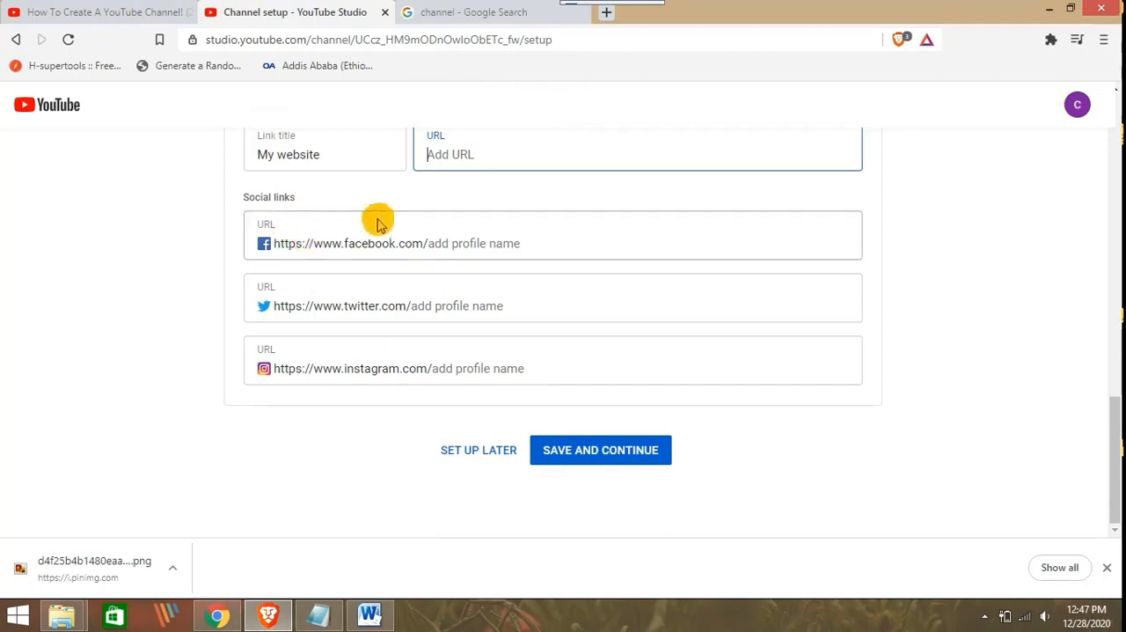
pyautogui.scroll(2, 385, 219)
pyautogui.scroll(-2, 384, 219)
pyautogui.scroll(4, 495, 211)
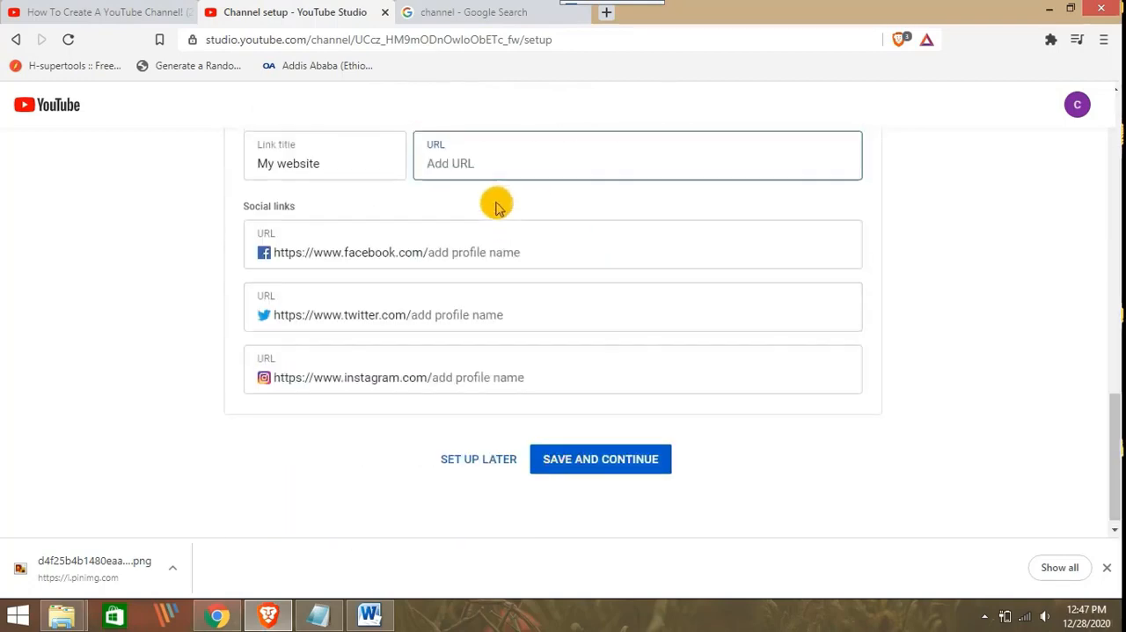
pyautogui.scroll(-4, 551, 254)
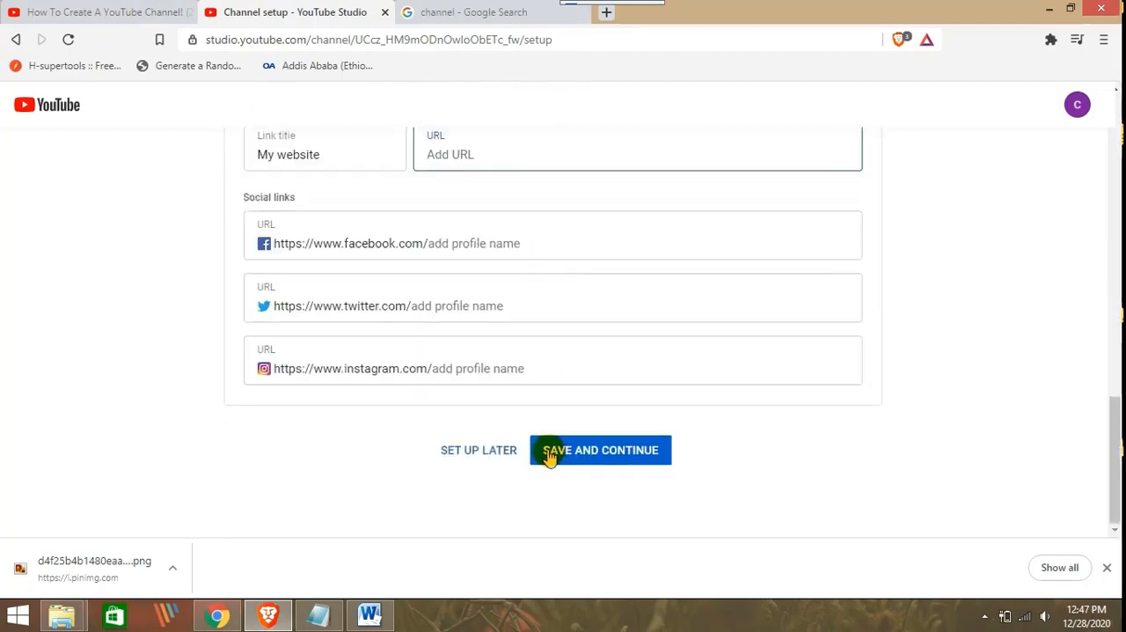
# Save the channel setup and look over the new channel's home page, including its prompt for uploading a video
pyautogui.click(596, 465)
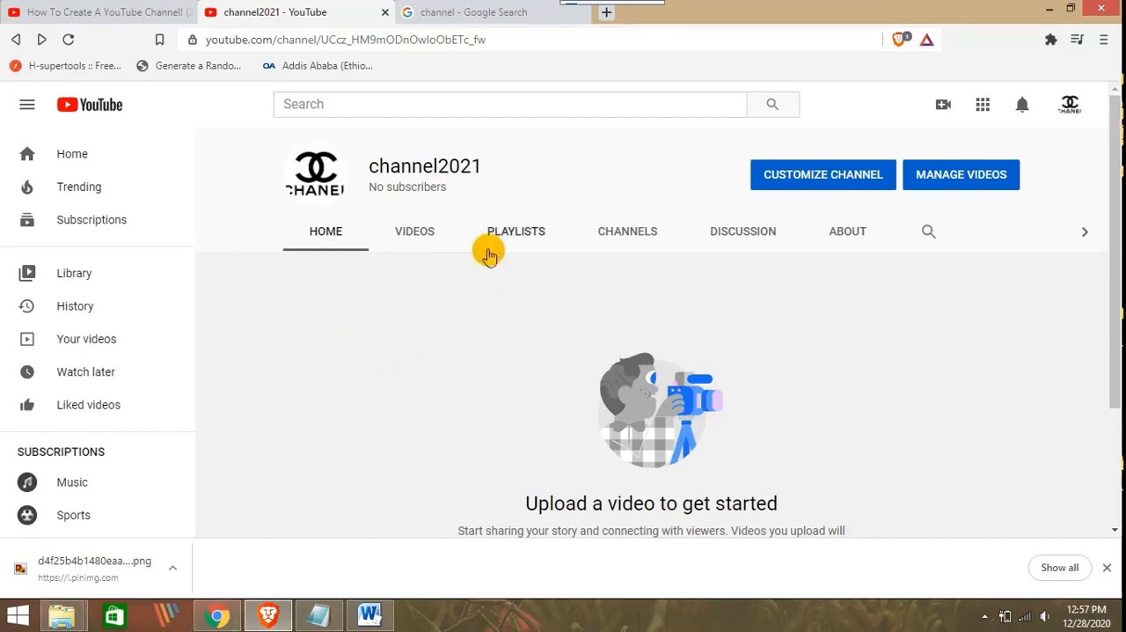
pyautogui.scroll(-2, 483, 251)
pyautogui.tripleClick(586, 345)
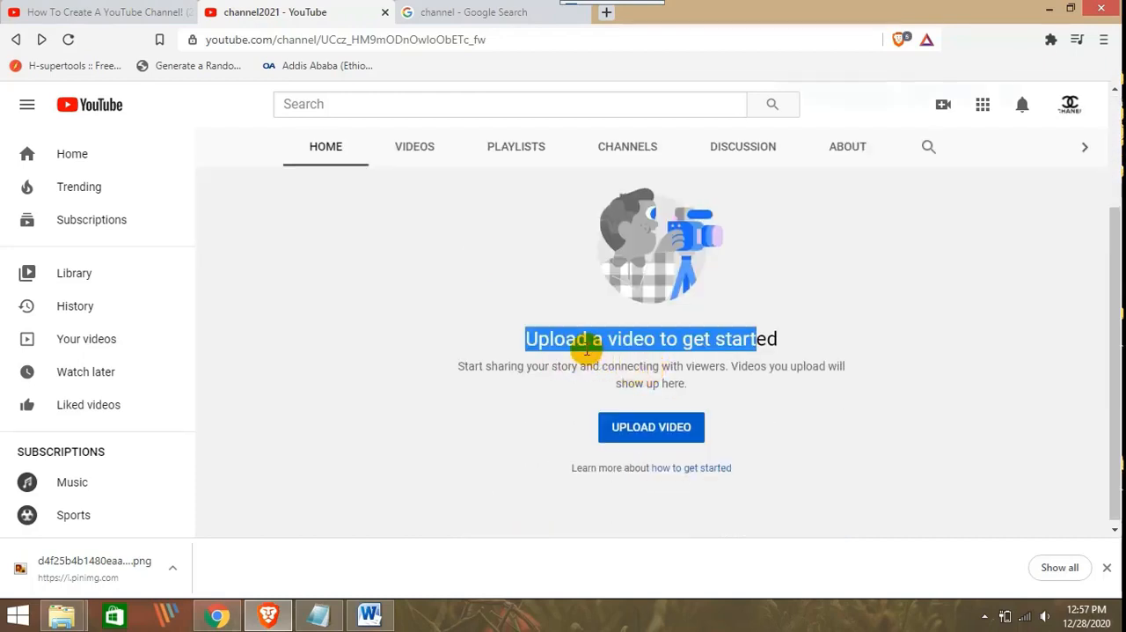
pyautogui.click(586, 346)
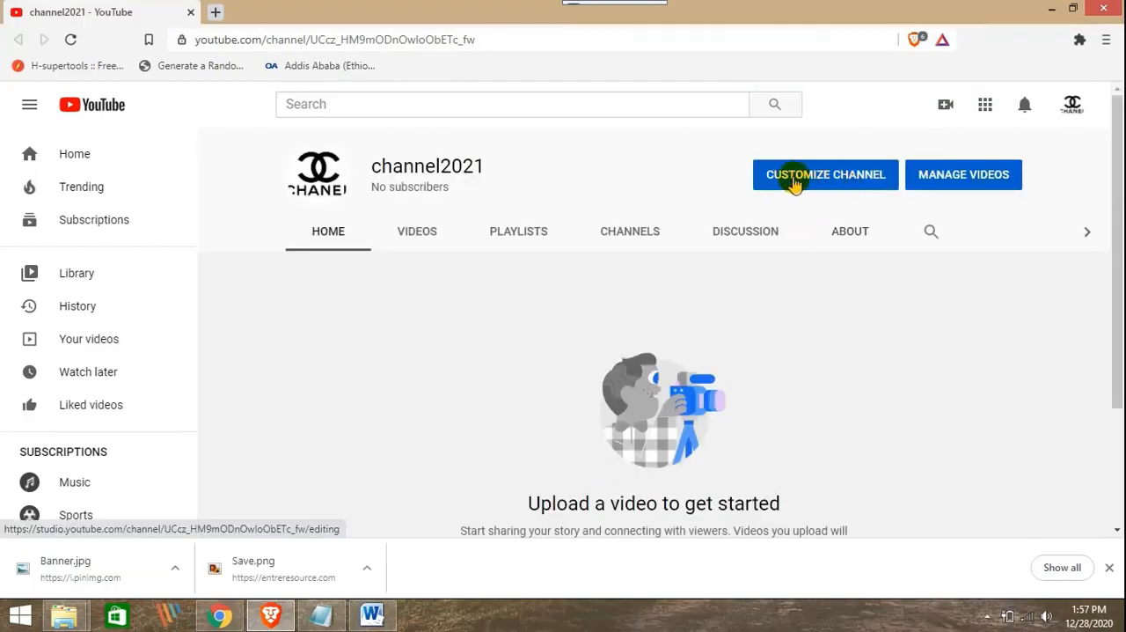
# Start customizing the channel and open its basic info at the channel description
pyautogui.click(867, 183)
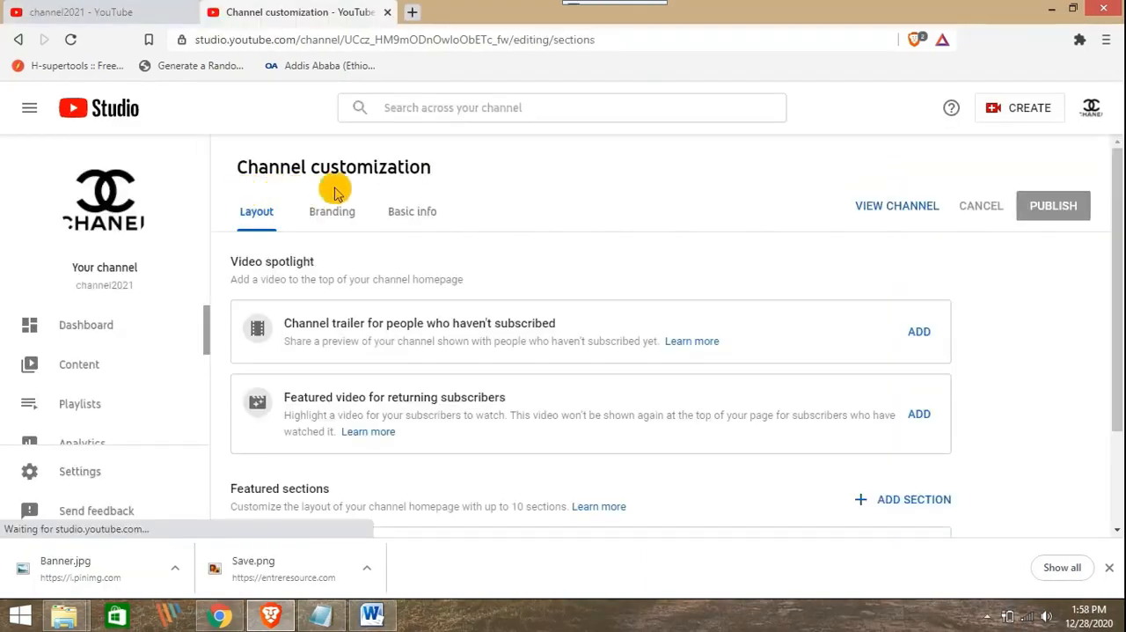
pyautogui.click(418, 215)
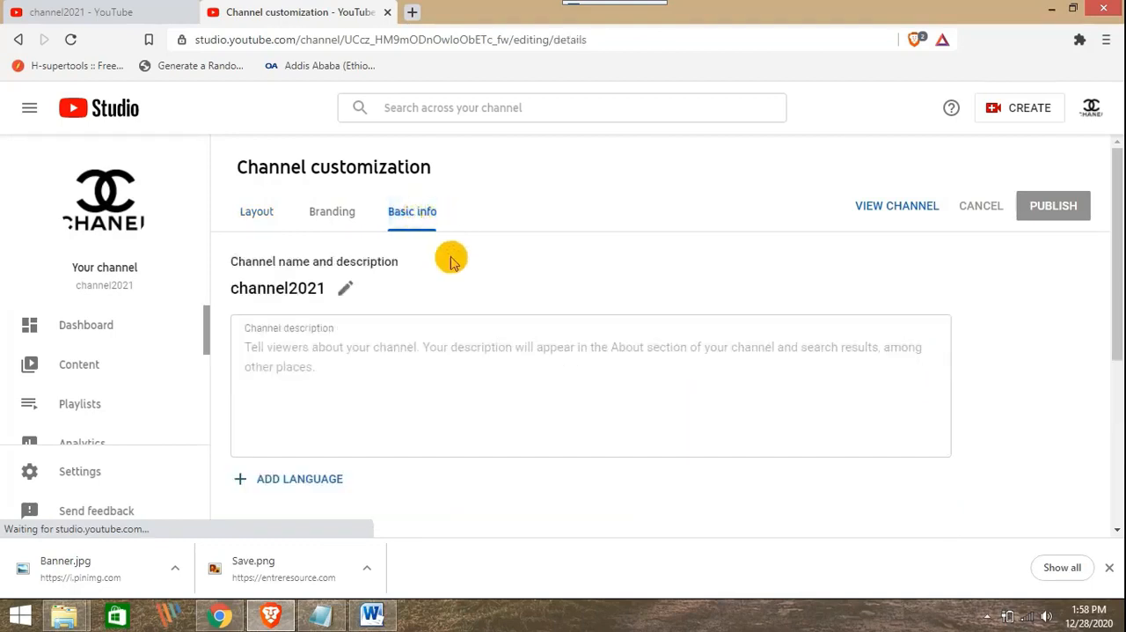
pyautogui.scroll(-1, 422, 264)
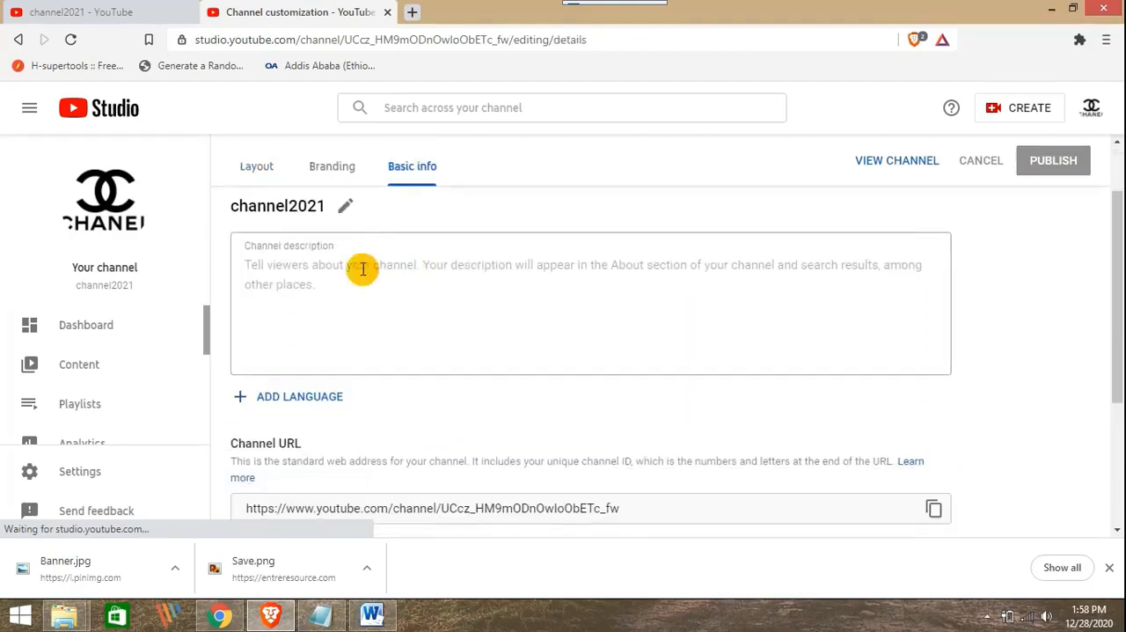
pyautogui.click(269, 262)
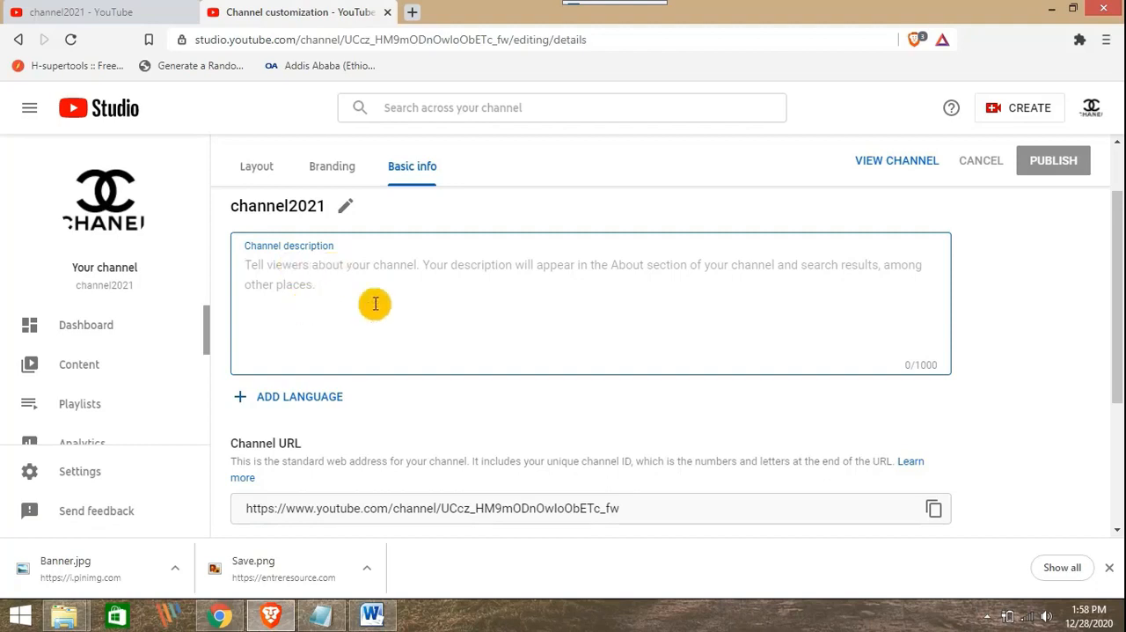
# Examine the channel URL, the links section and the contact e-mail field in the basic info
pyautogui.scroll(-2, 364, 284)
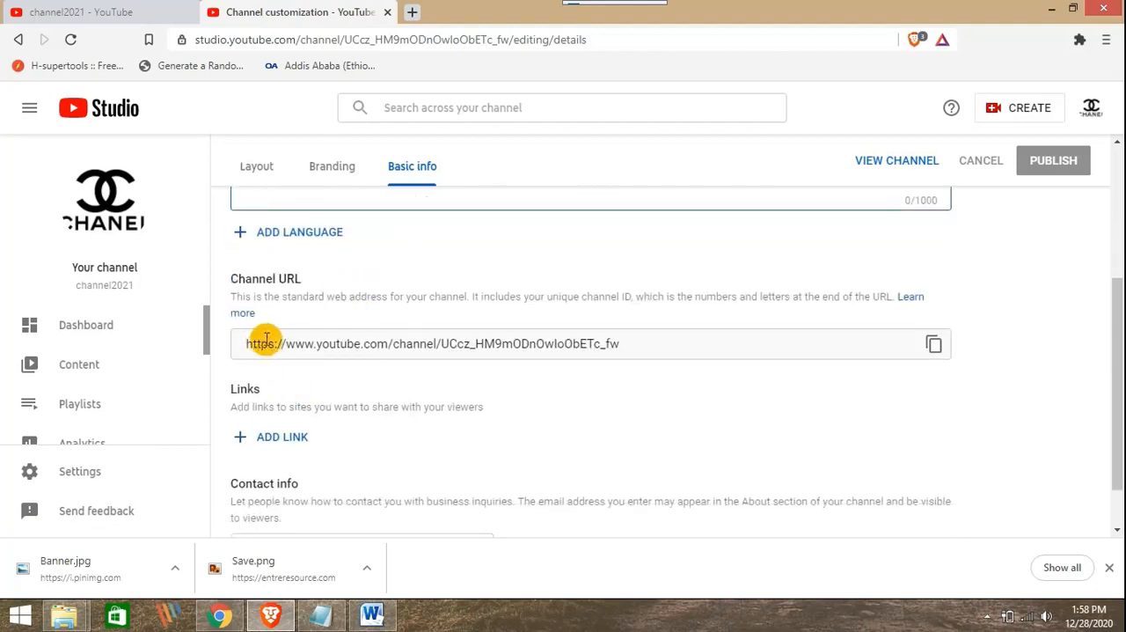
pyautogui.moveTo(654, 346); pyautogui.dragTo(534, 307)
pyautogui.scroll(-1, 537, 310)
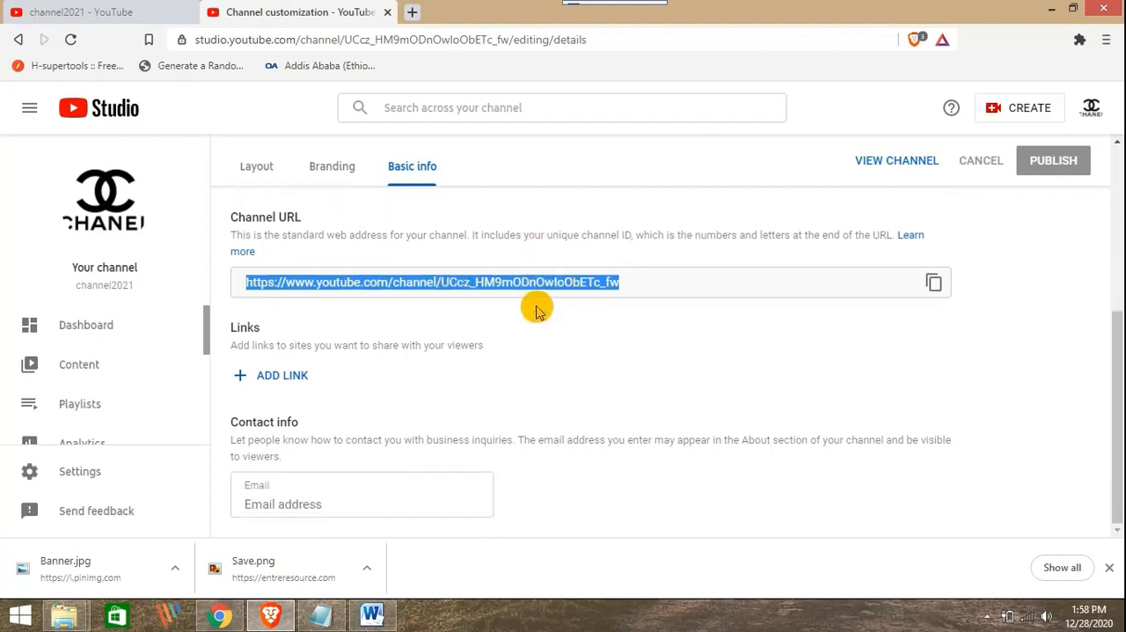
pyautogui.click(497, 283)
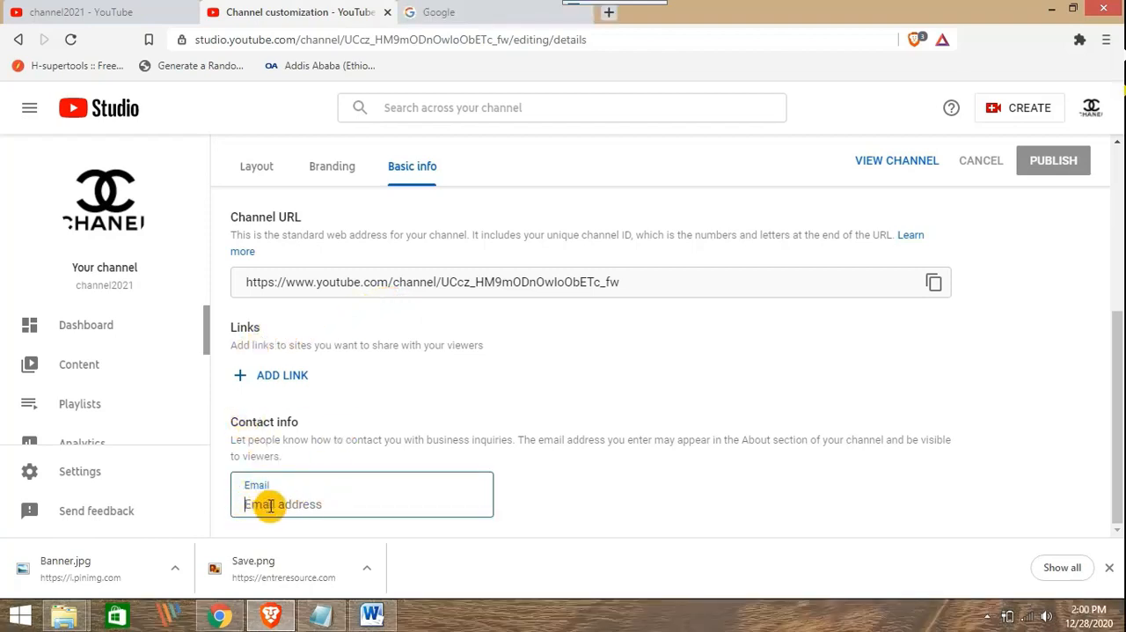
pyautogui.scroll(1, 334, 352)
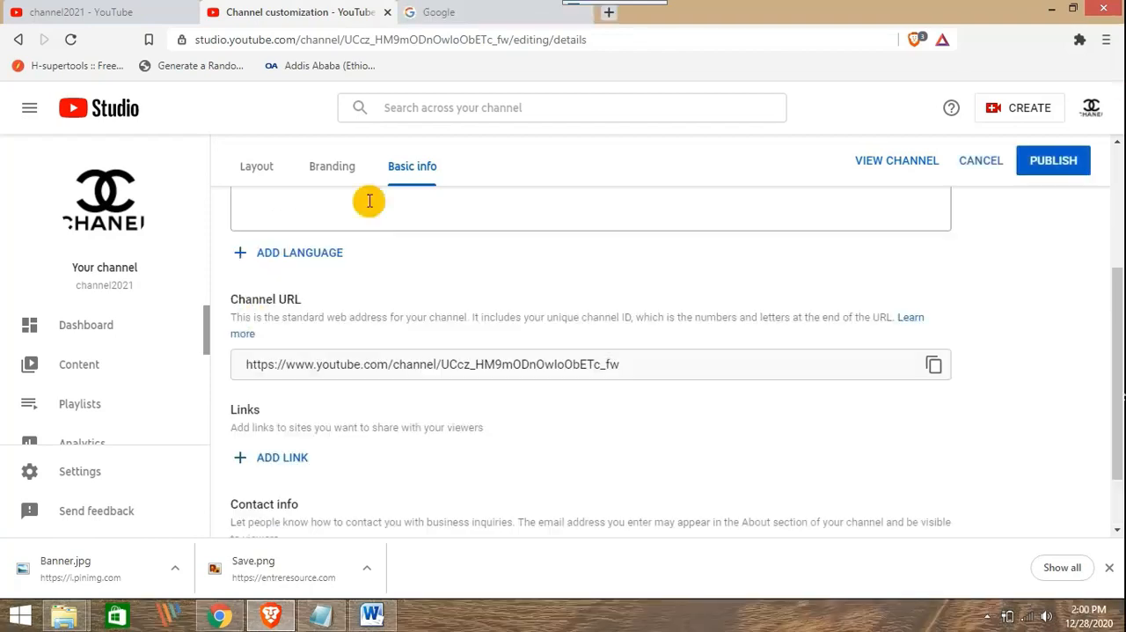
# Open the channel's branding settings and examine the profile picture, banner image and video watermark sections
pyautogui.click(330, 171)
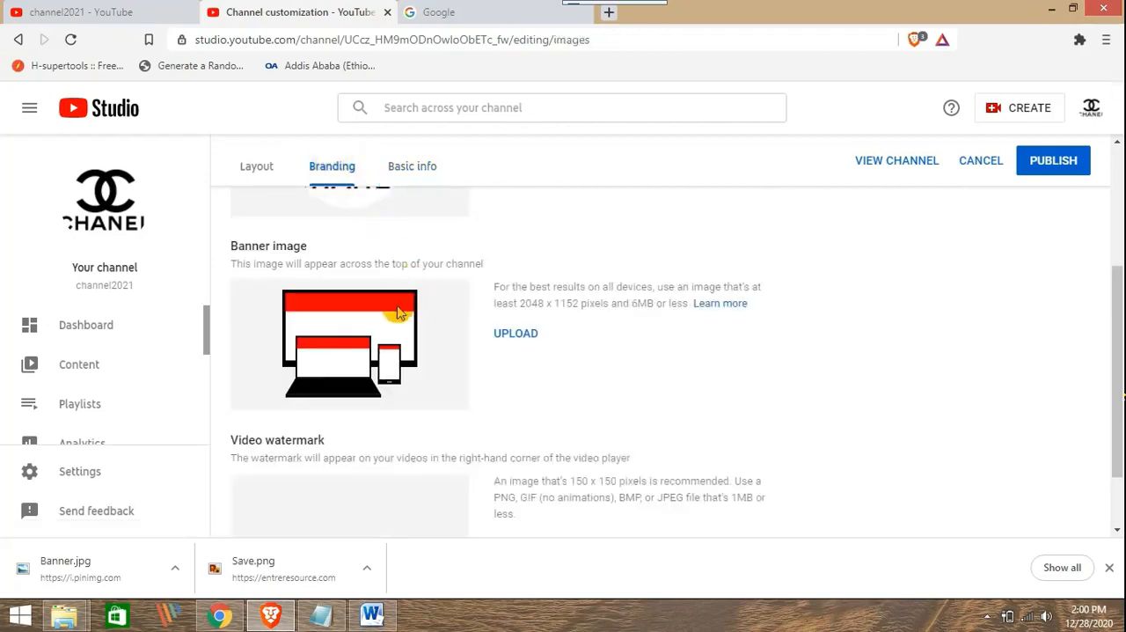
pyautogui.scroll(-4, 521, 336)
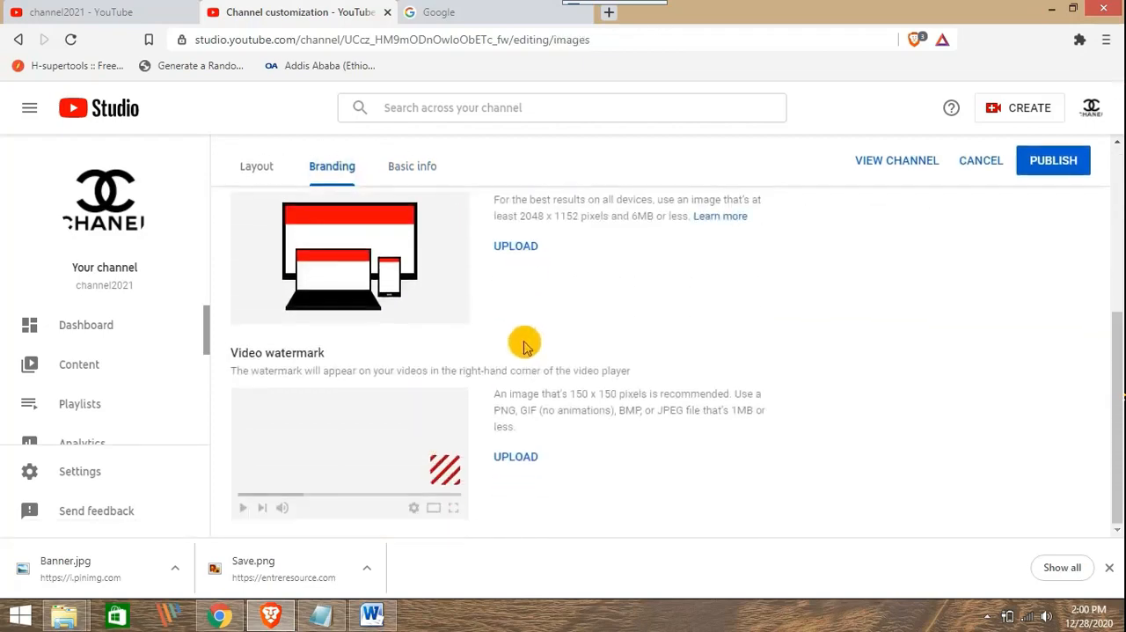
pyautogui.scroll(4, 526, 337)
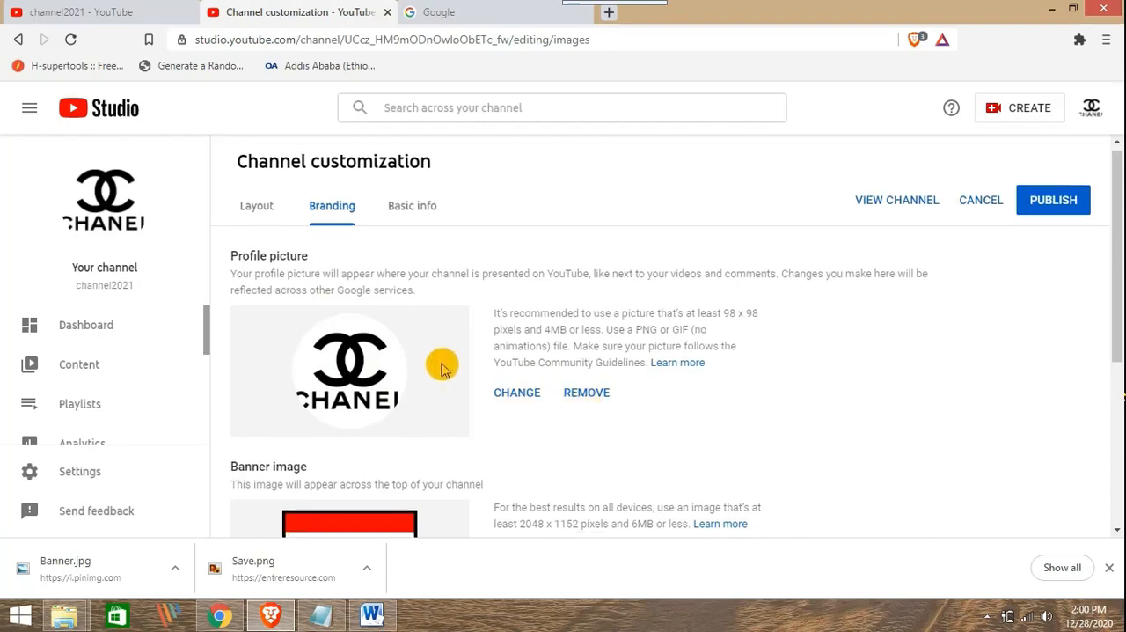
pyautogui.scroll(-3, 440, 365)
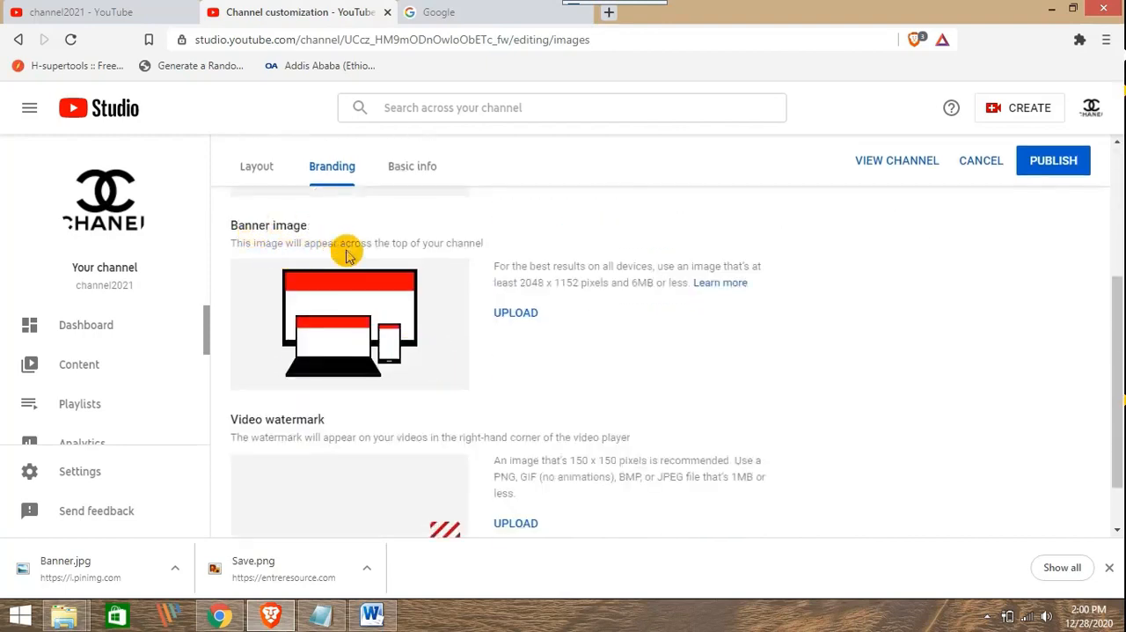
pyautogui.scroll(3, 342, 251)
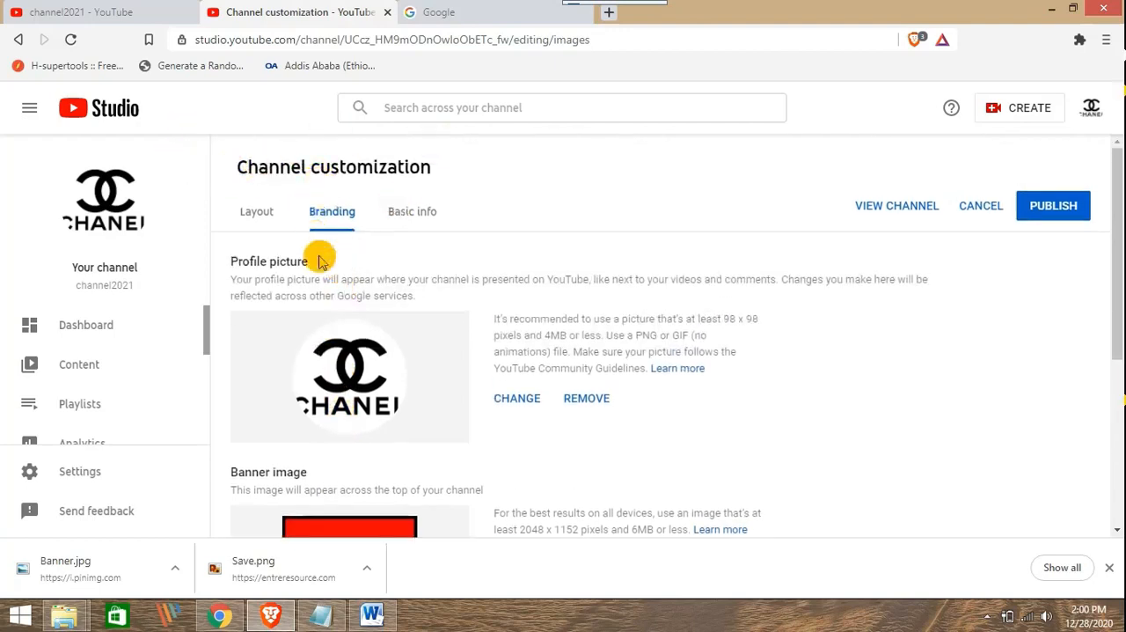
# Upload Banner.jpg from the Desktop as the channel's banner image and accept its crop after checking the device preview areas
pyautogui.scroll(-1, 421, 278)
pyautogui.scroll(-3, 421, 272)
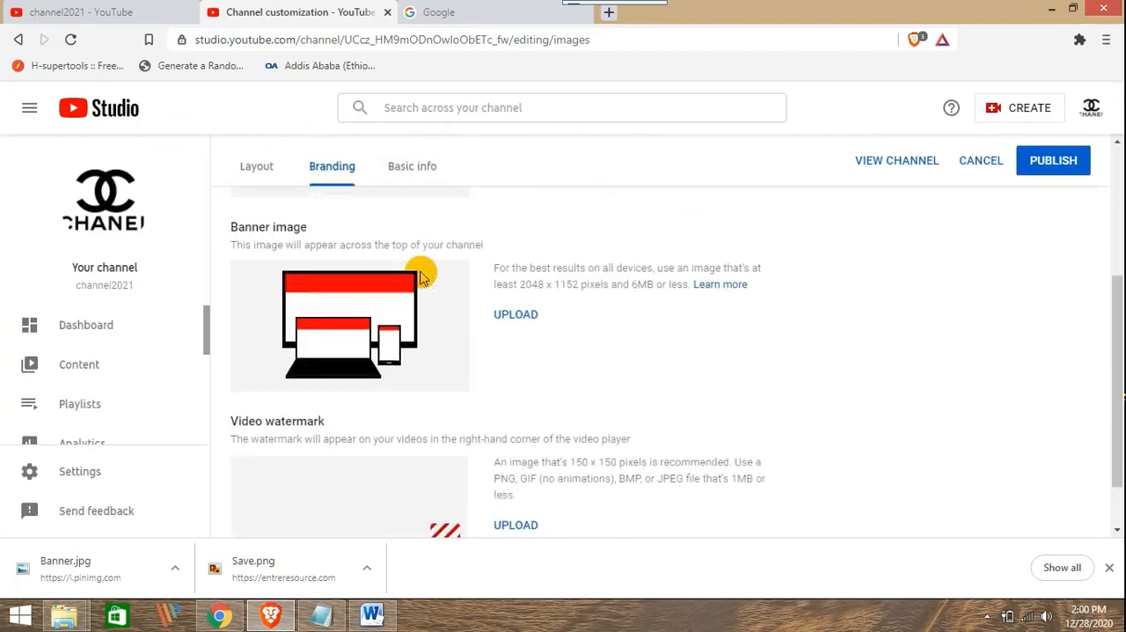
pyautogui.click(513, 319)
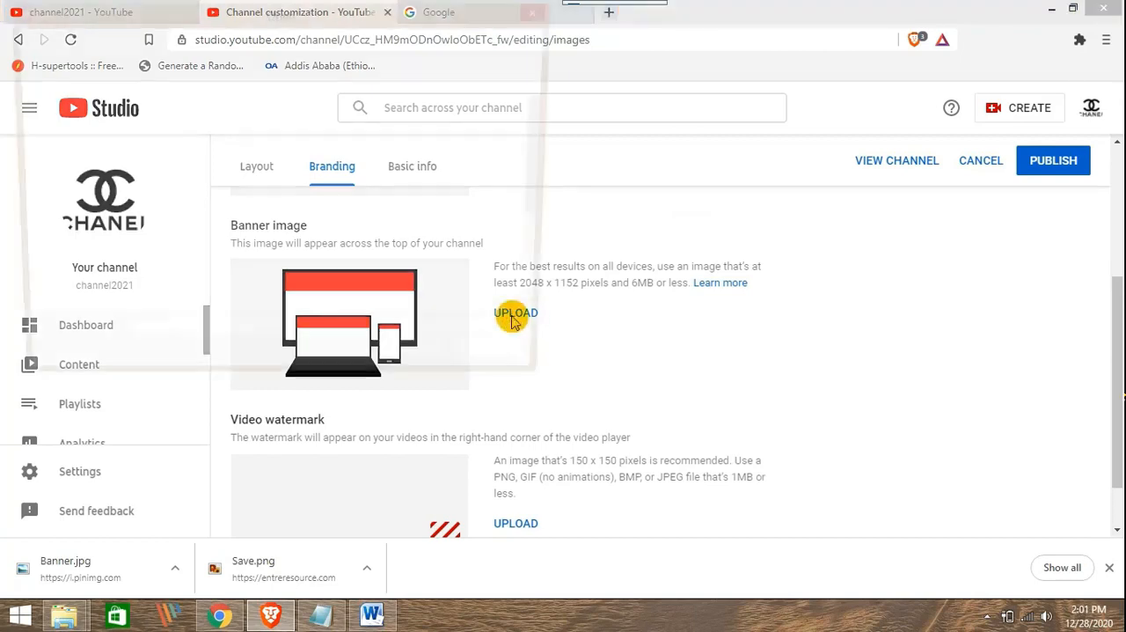
pyautogui.moveTo(545, 174); pyautogui.dragTo(537, 286)
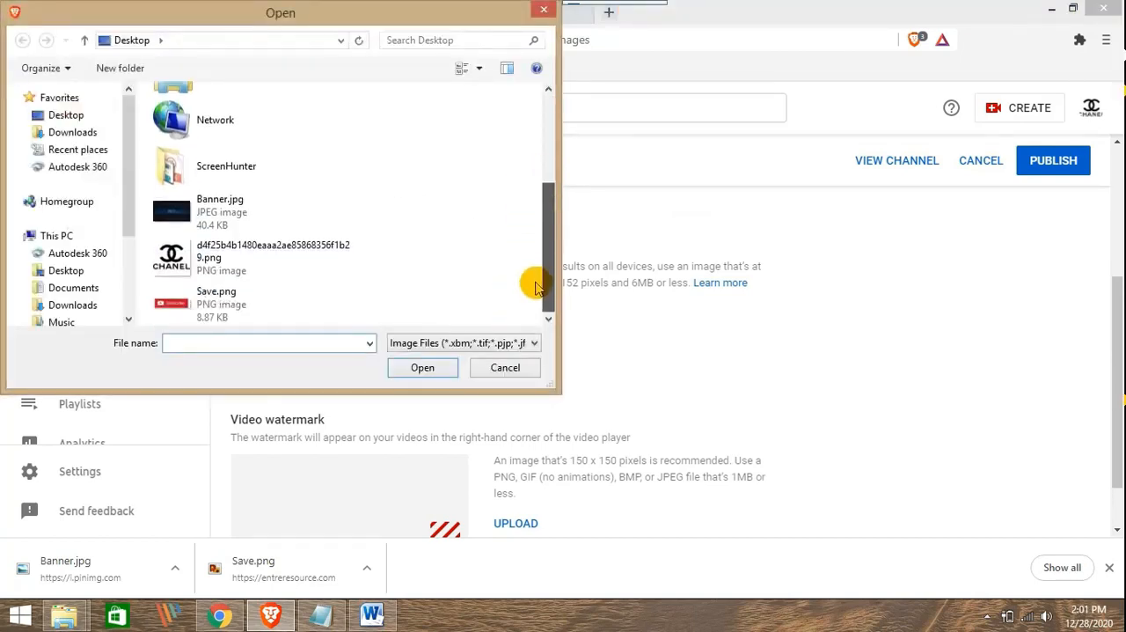
pyautogui.doubleClick(220, 213)
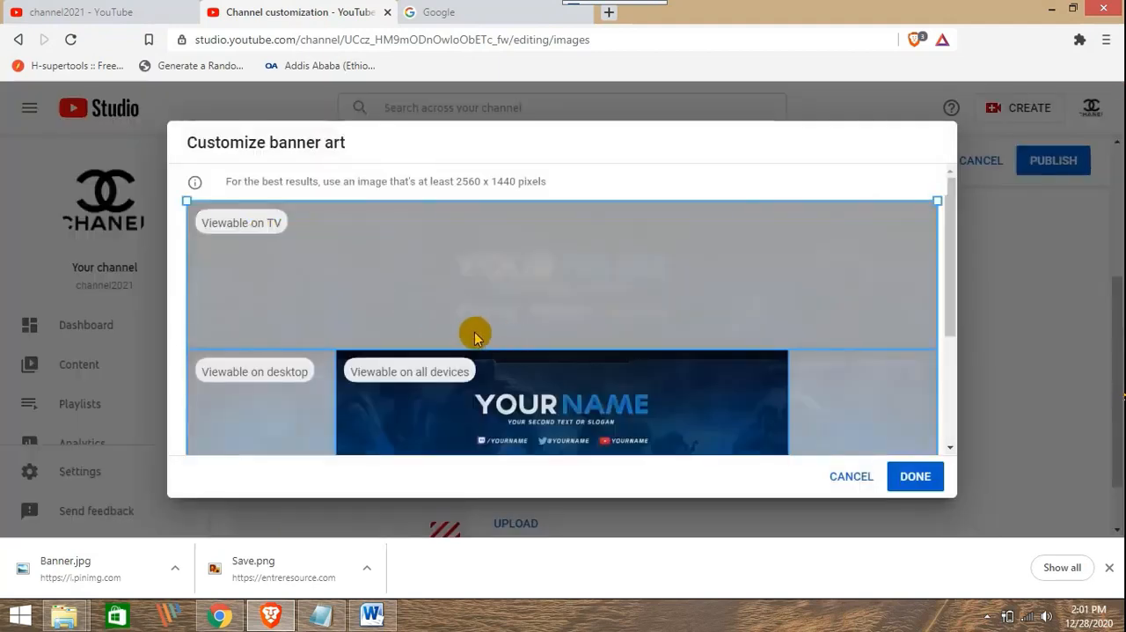
pyautogui.scroll(-3, 470, 333)
pyautogui.scroll(3, 468, 332)
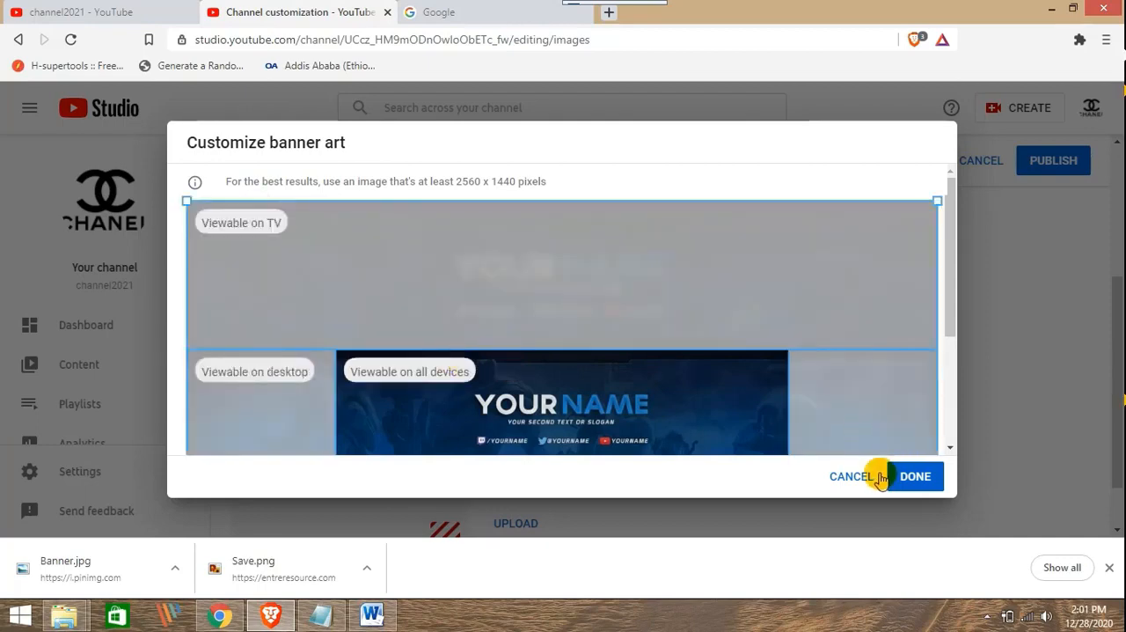
pyautogui.scroll(-2, 935, 325)
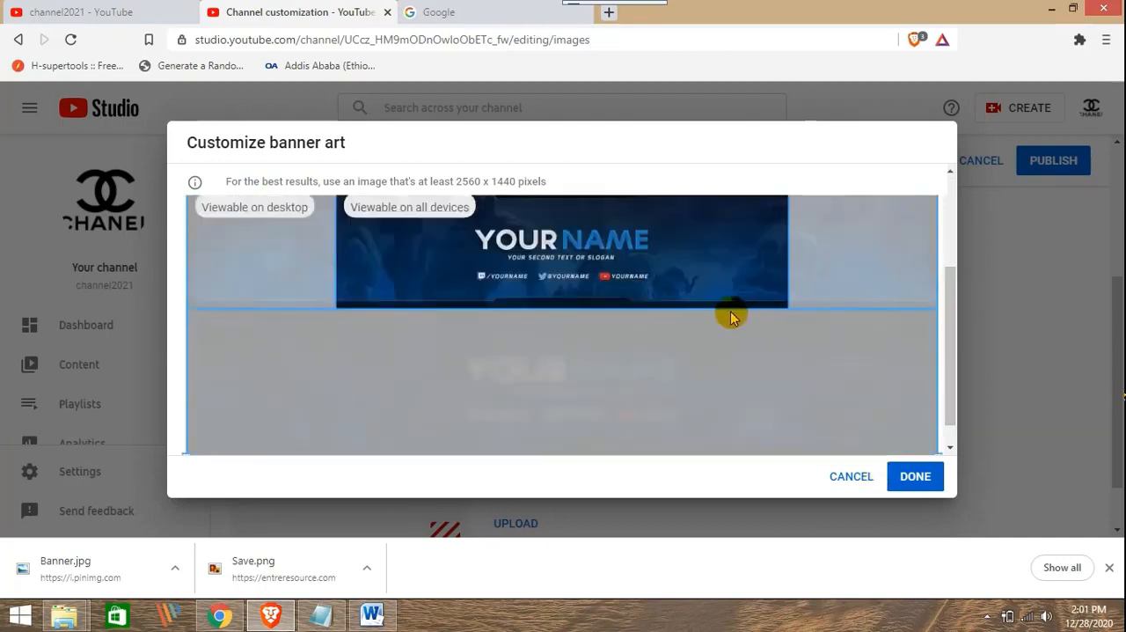
pyautogui.click(921, 486)
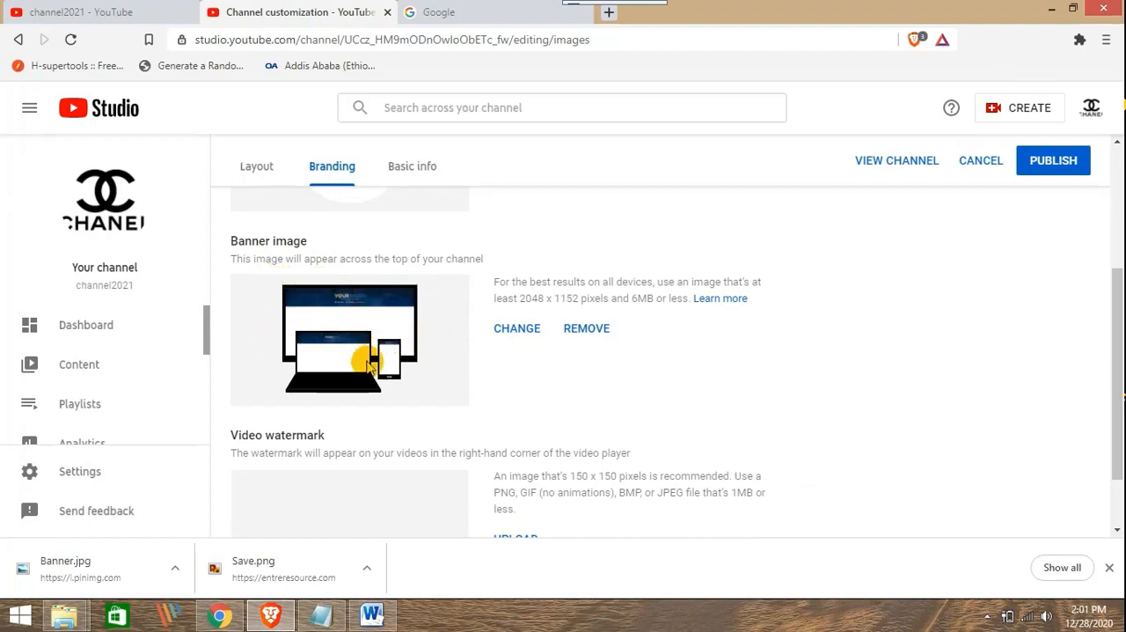
# Upload Save.png from the Desktop as the video watermark, cropped to the play icon of the Subscribe image
pyautogui.scroll(-1, 387, 407)
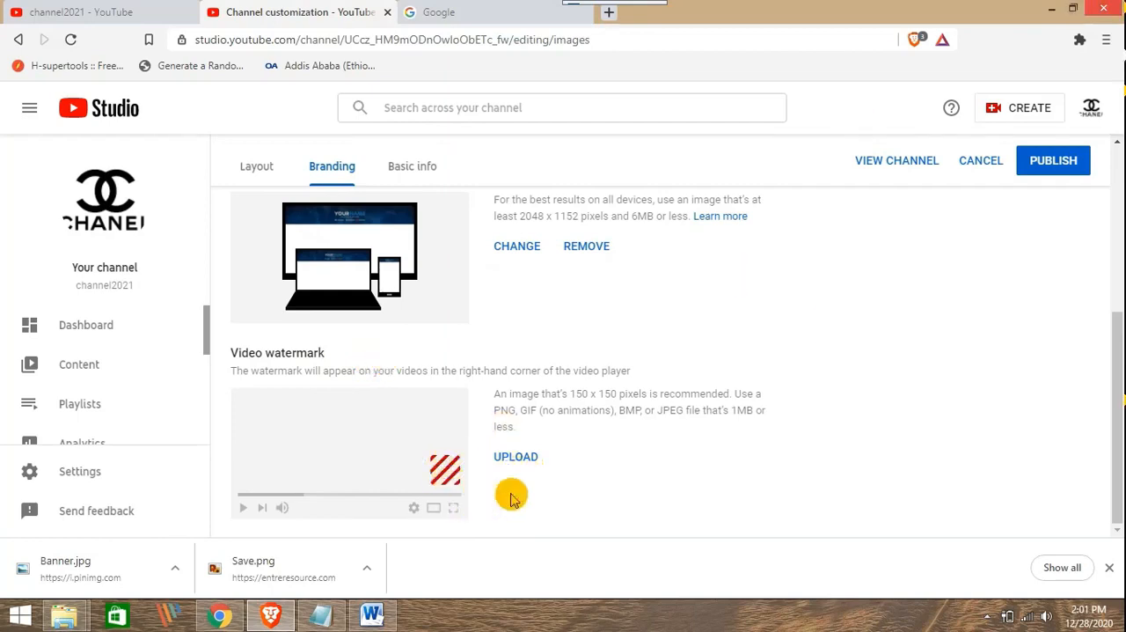
pyautogui.click(517, 458)
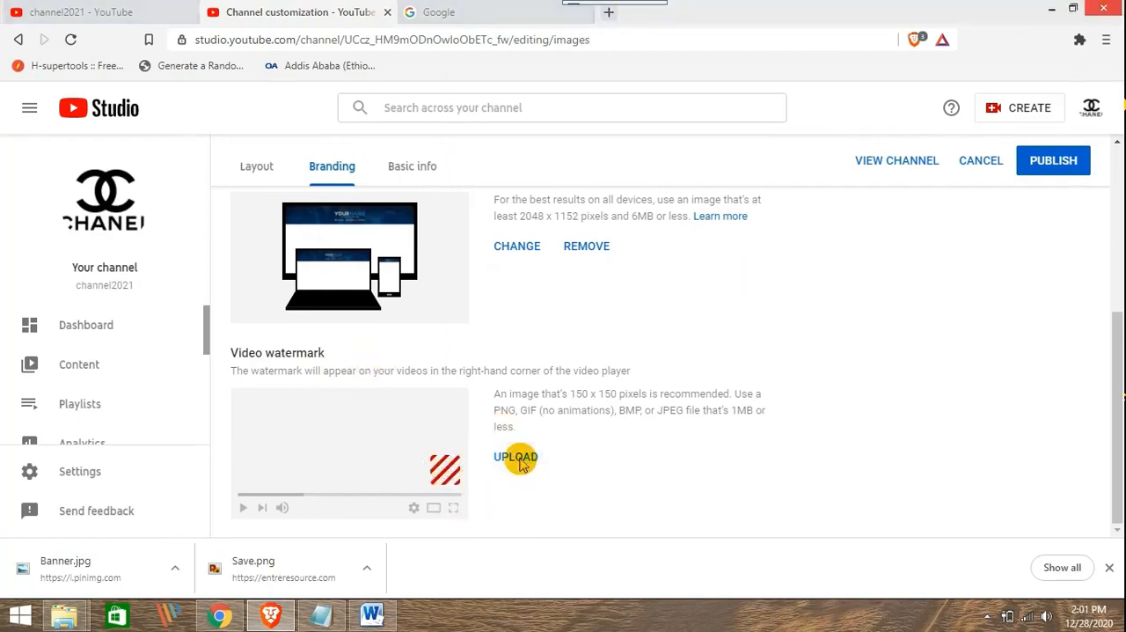
pyautogui.moveTo(547, 202); pyautogui.dragTo(542, 304)
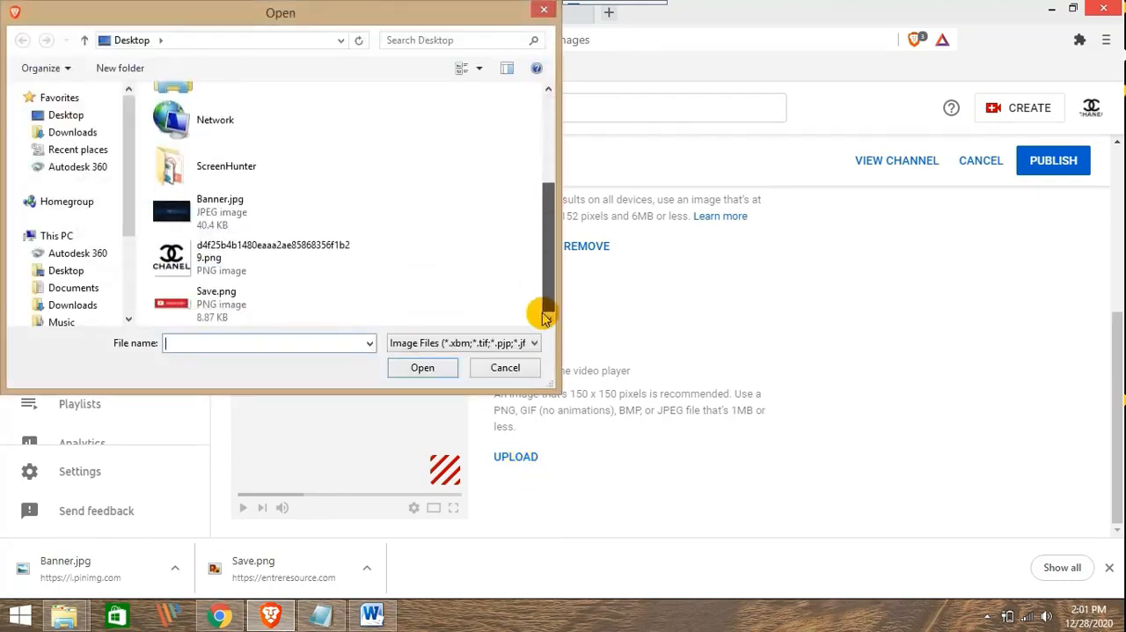
pyautogui.click(193, 308)
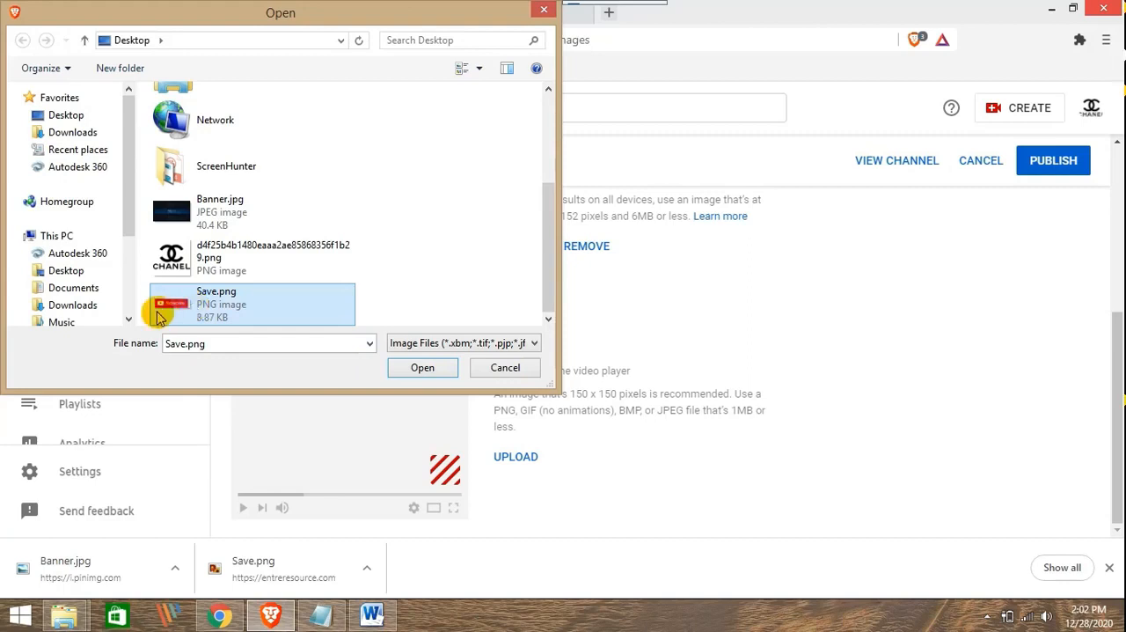
pyautogui.doubleClick(194, 312)
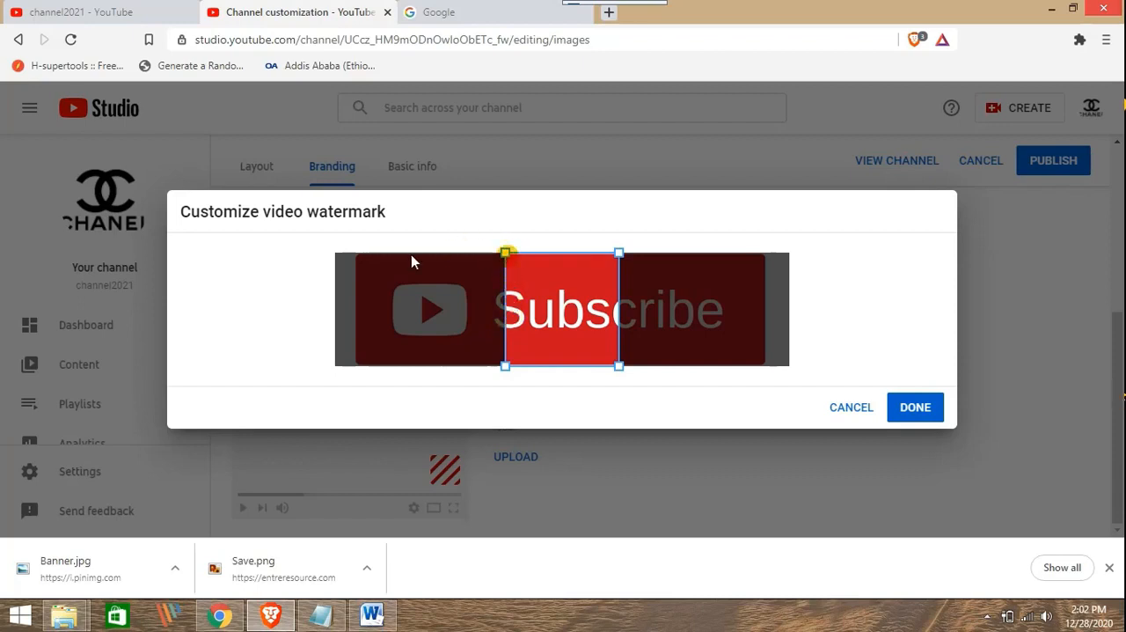
pyautogui.moveTo(601, 324); pyautogui.dragTo(458, 324)
pyautogui.click(896, 408)
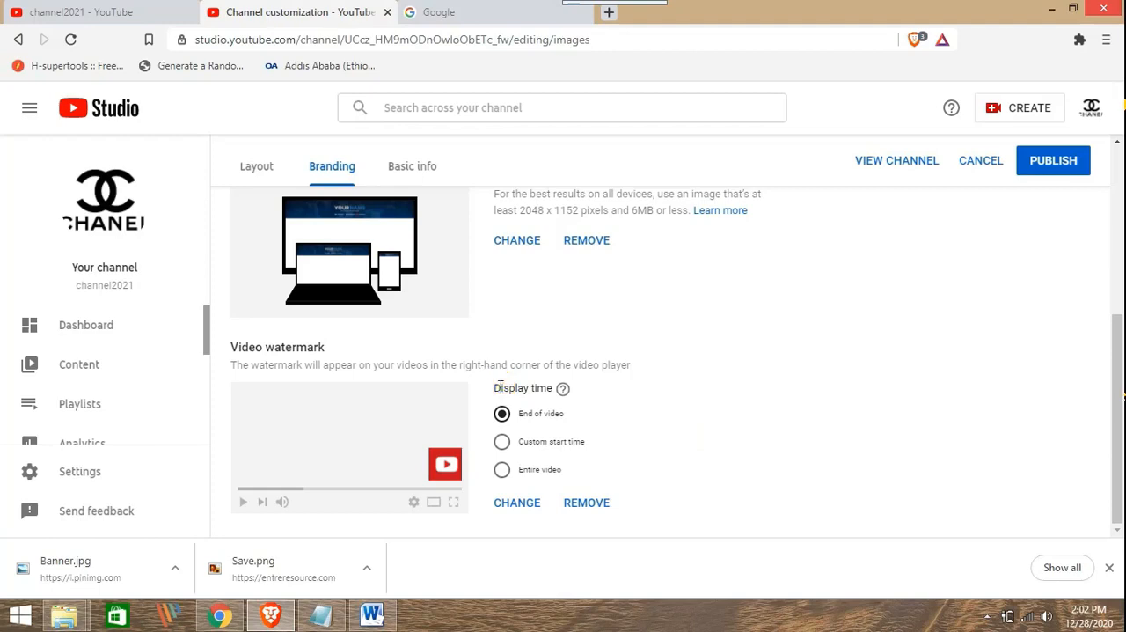
# Set the video watermark's display time to a custom start time of 00:05
pyautogui.moveTo(500, 387); pyautogui.dragTo(534, 386)
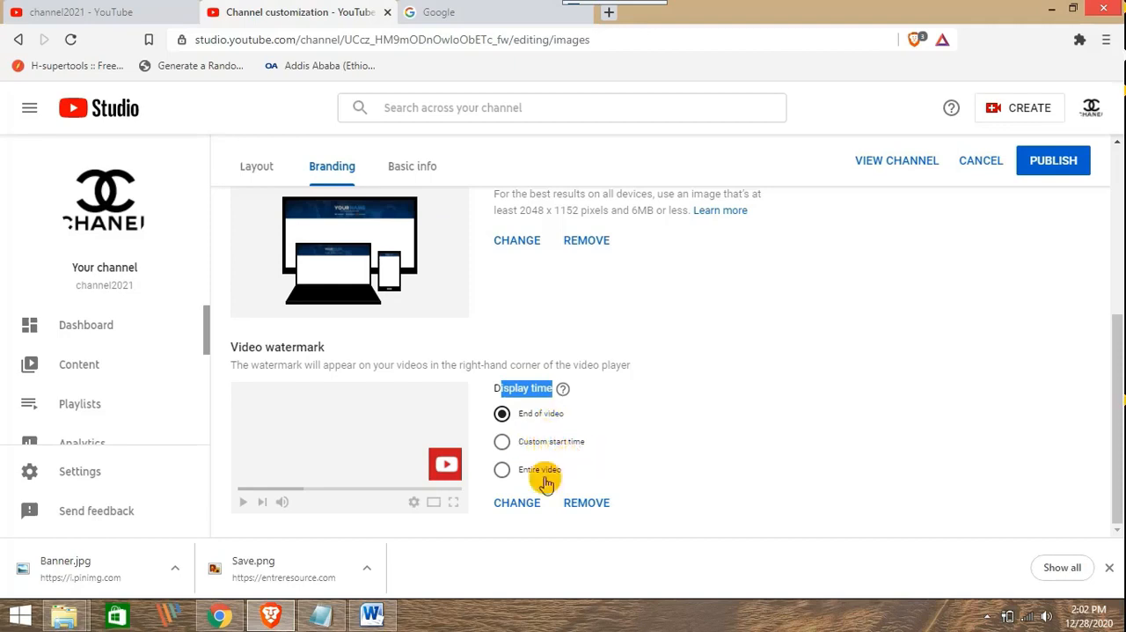
pyautogui.click(503, 443)
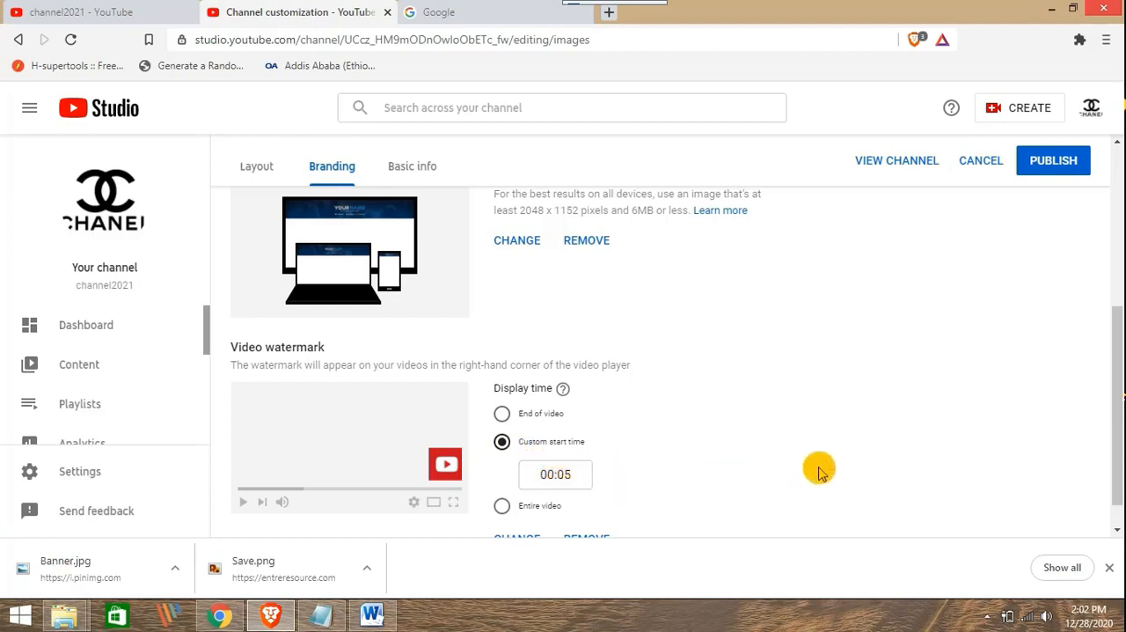
pyautogui.scroll(-1, 752, 427)
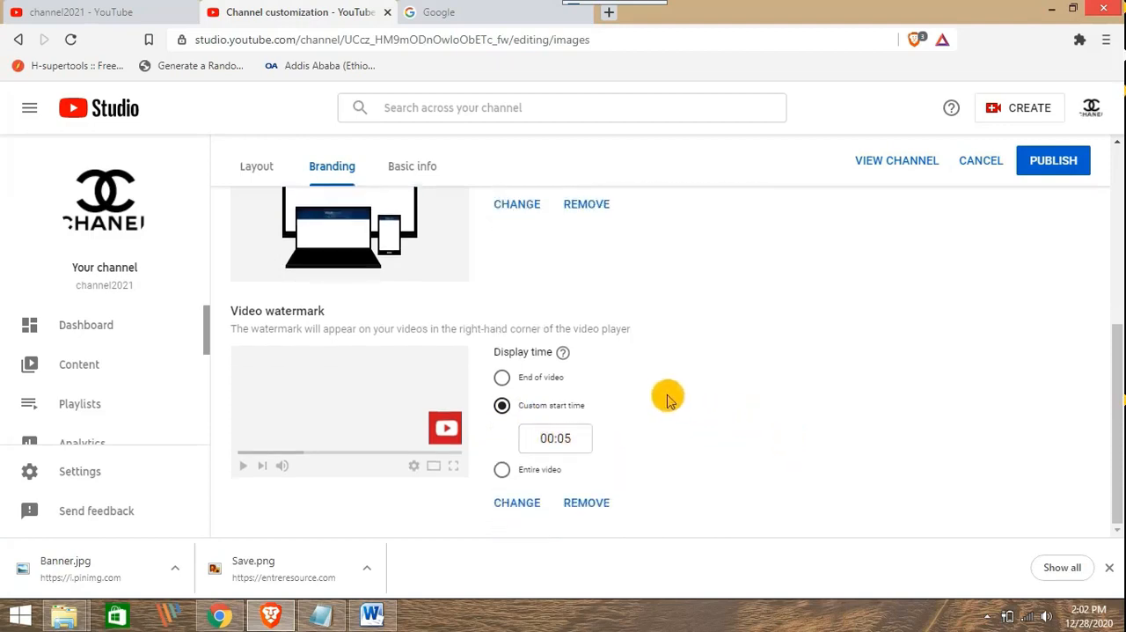
# Look over the layout's video spotlight and featured sections, and publish the channel customization
pyautogui.scroll(4, 528, 370)
pyautogui.scroll(1, 528, 374)
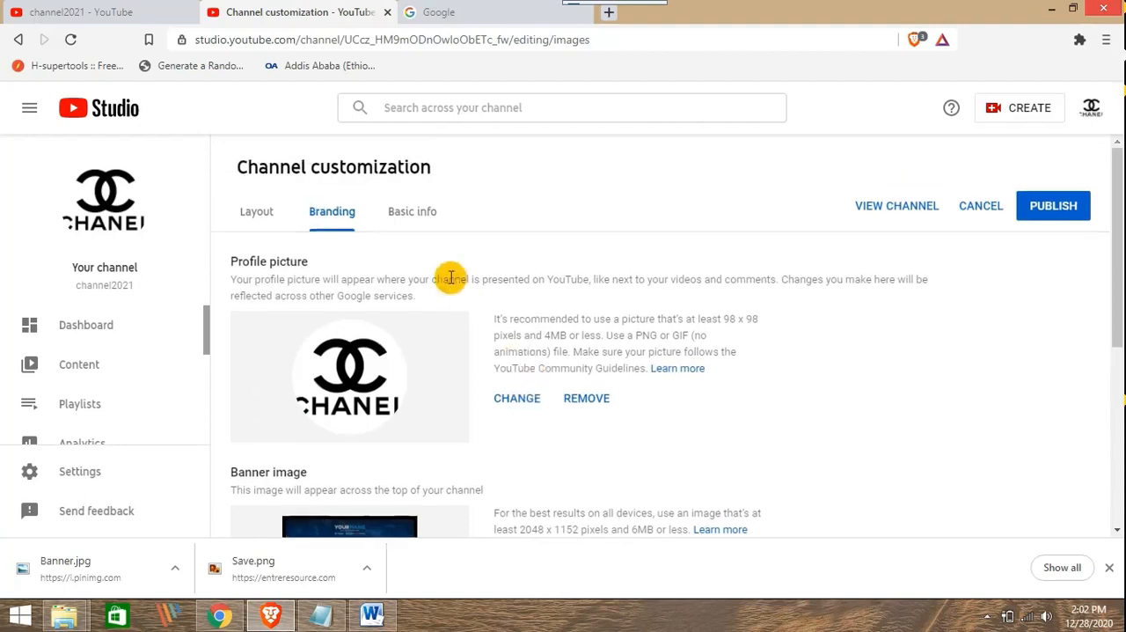
pyautogui.click(255, 209)
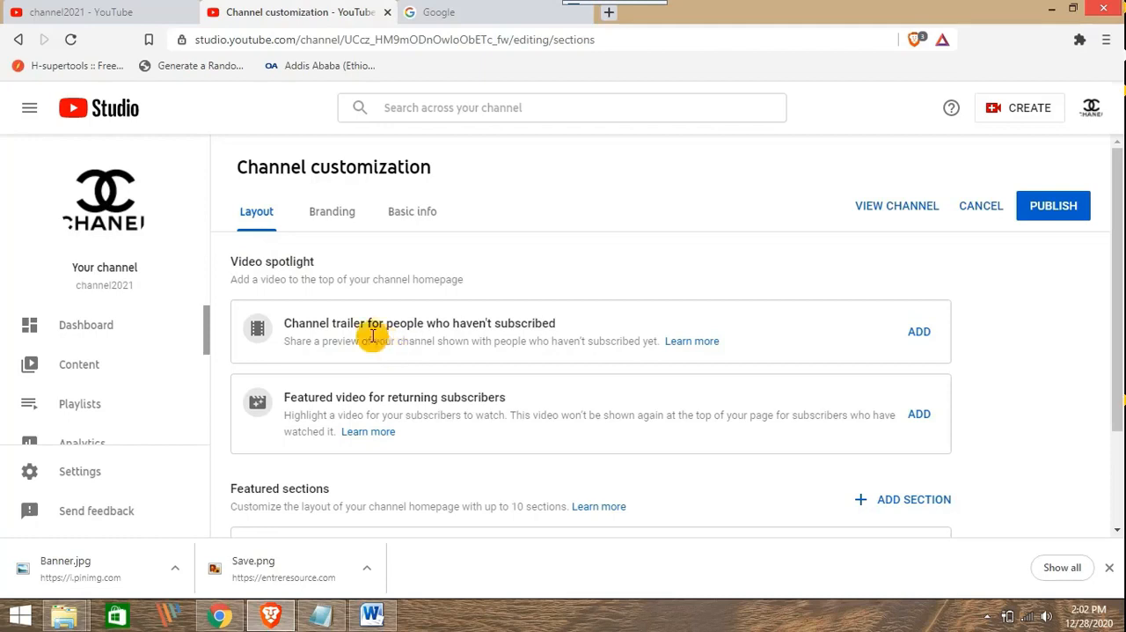
pyautogui.scroll(-3, 585, 304)
pyautogui.scroll(3, 613, 304)
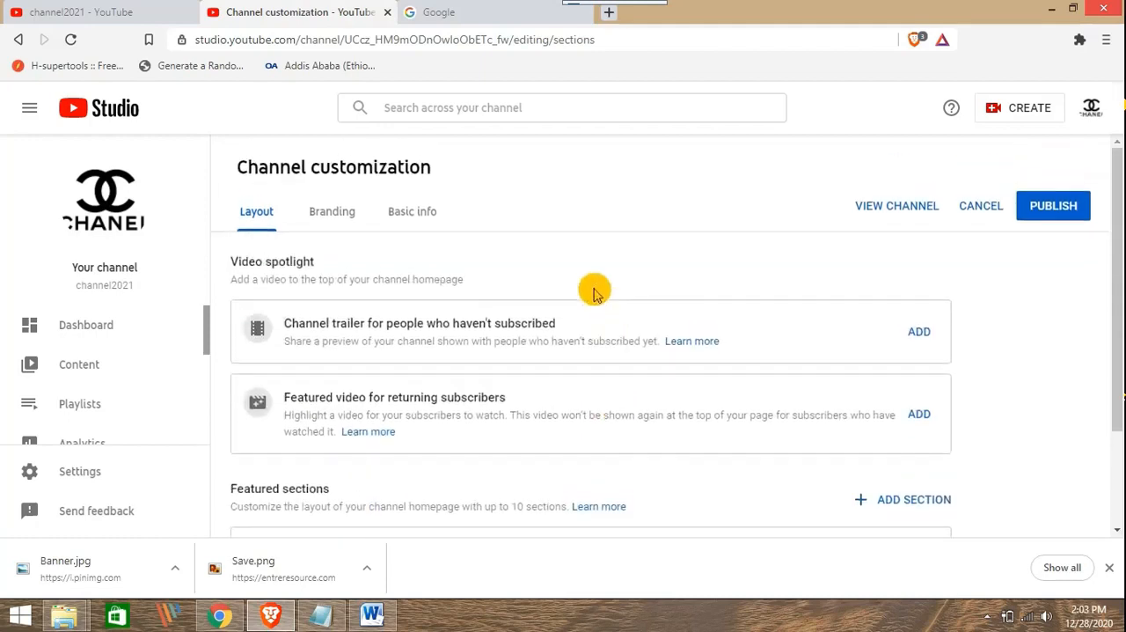
pyautogui.click(1046, 211)
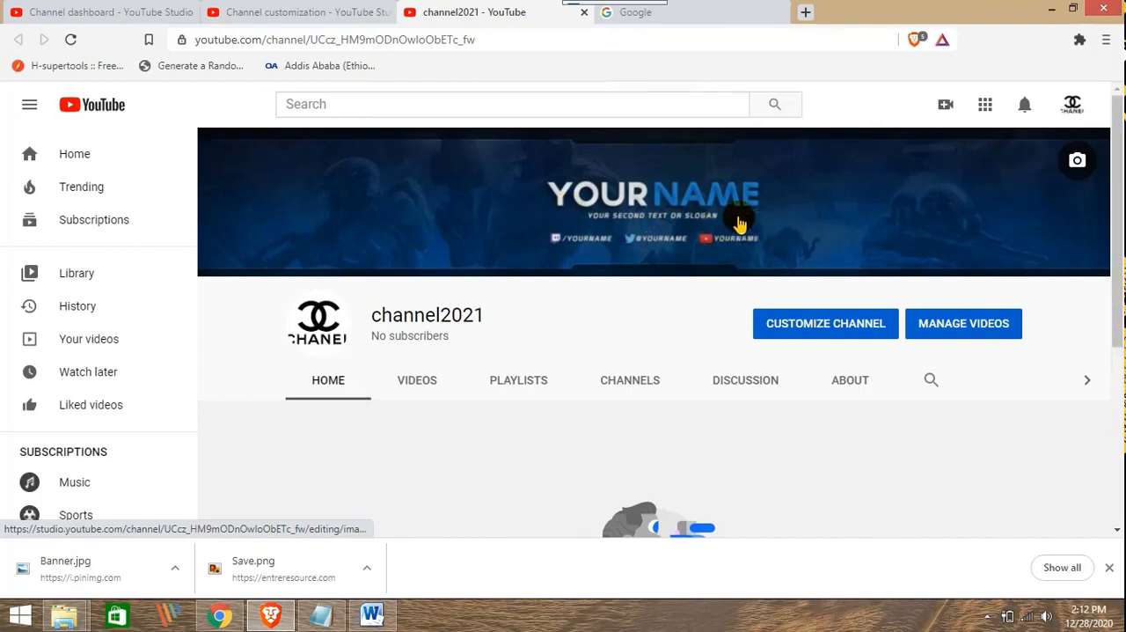
# Look over the published channel page with its new banner and open the YouTube settings
pyautogui.scroll(-3, 724, 209)
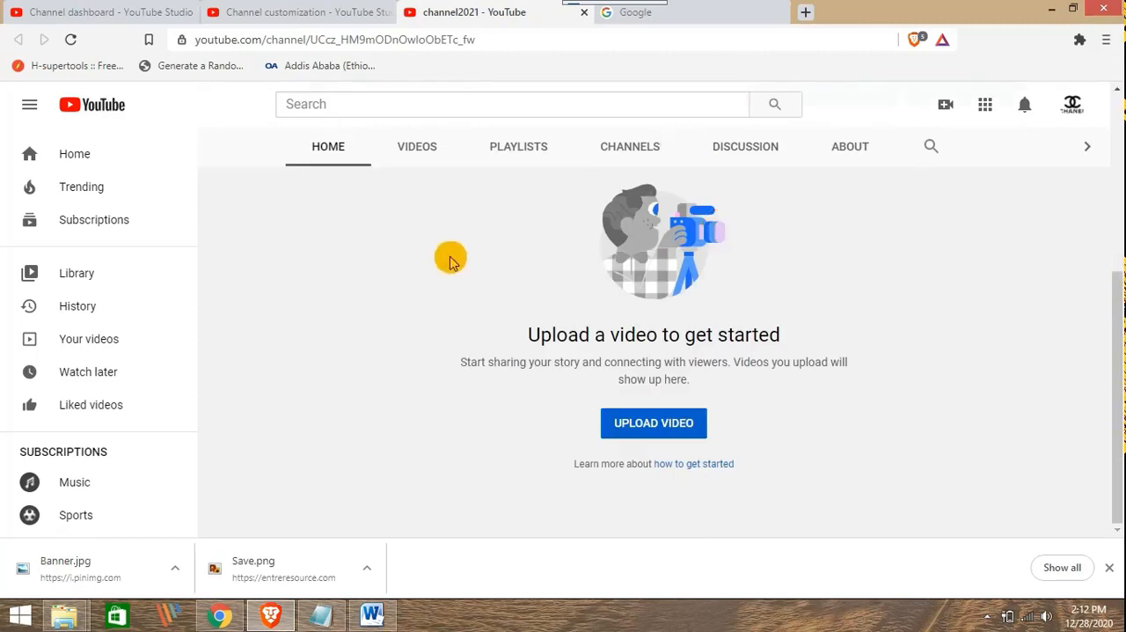
pyautogui.scroll(2, 483, 262)
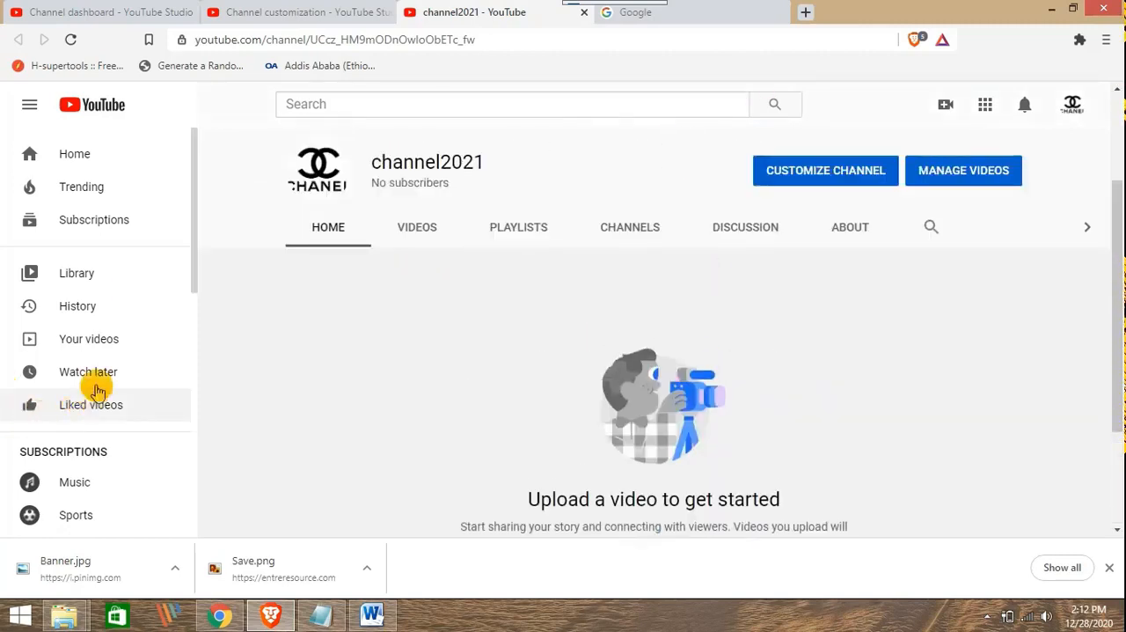
pyautogui.scroll(-5, 171, 382)
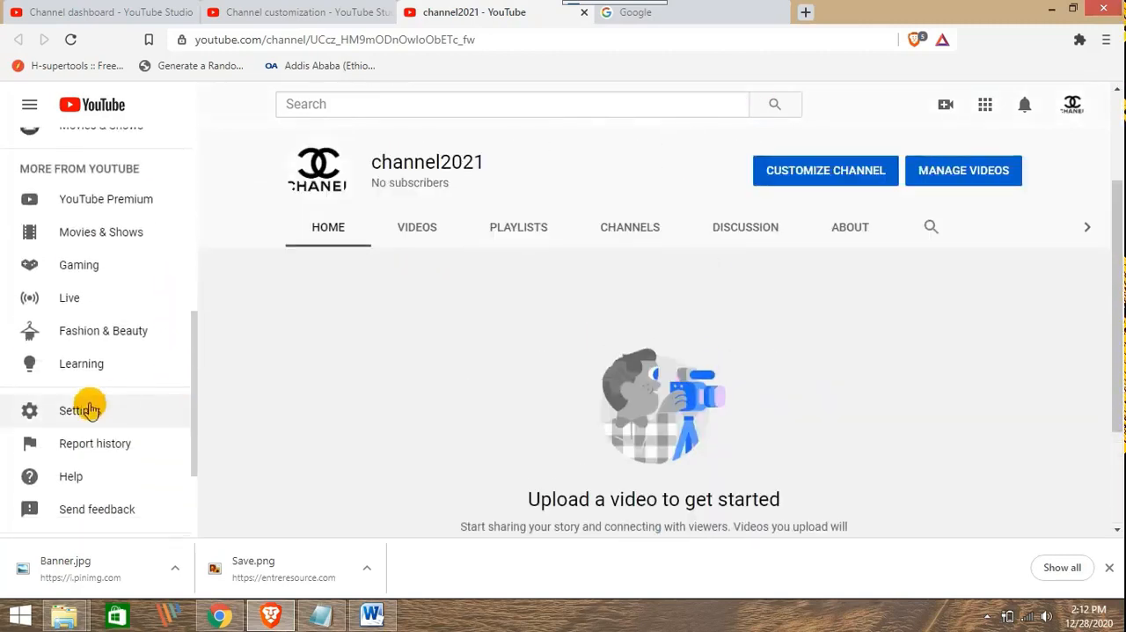
pyautogui.click(91, 413)
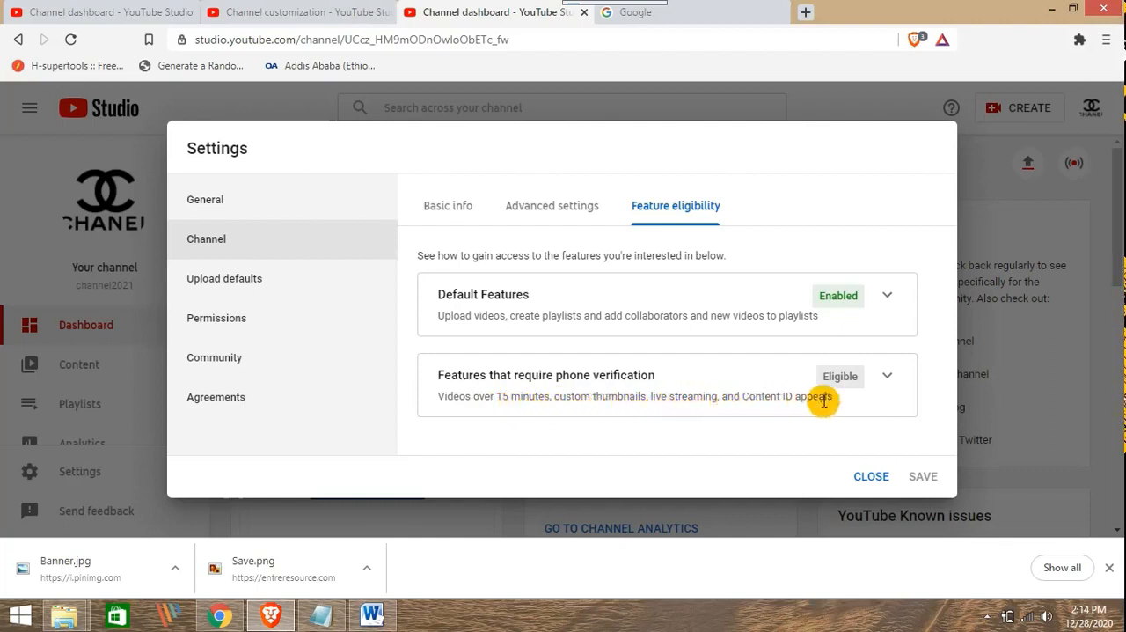
# Expand the features that require phone verification in the feature eligibility settings, examine their requirements, and collapse them
pyautogui.click(888, 376)
pyautogui.scroll(-2, 809, 356)
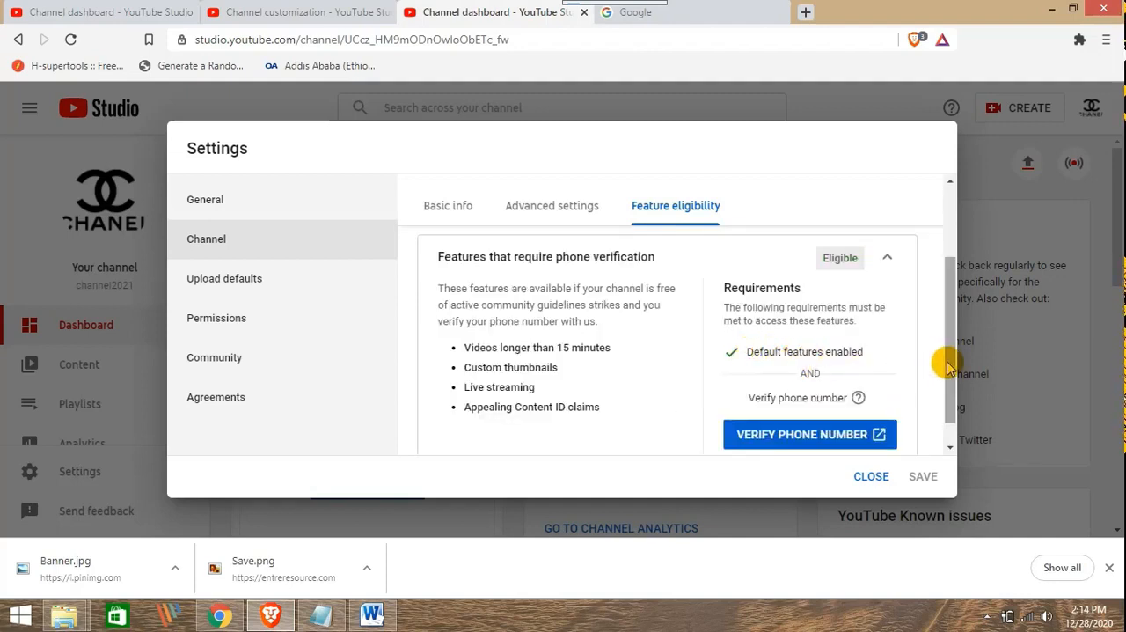
pyautogui.scroll(-1, 943, 366)
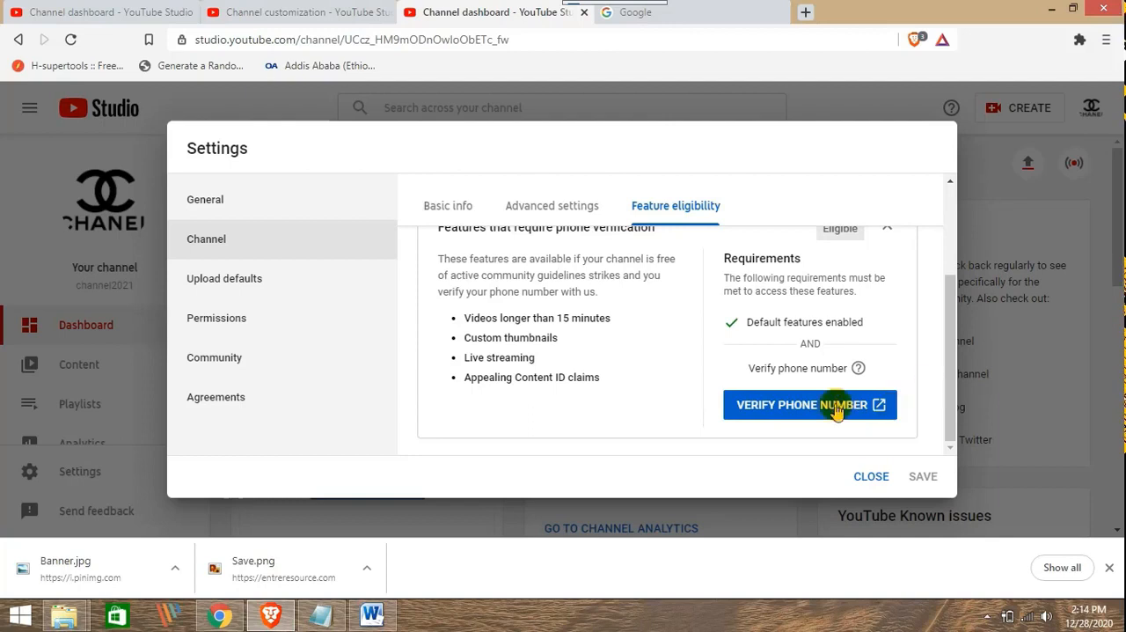
pyautogui.scroll(1, 947, 403)
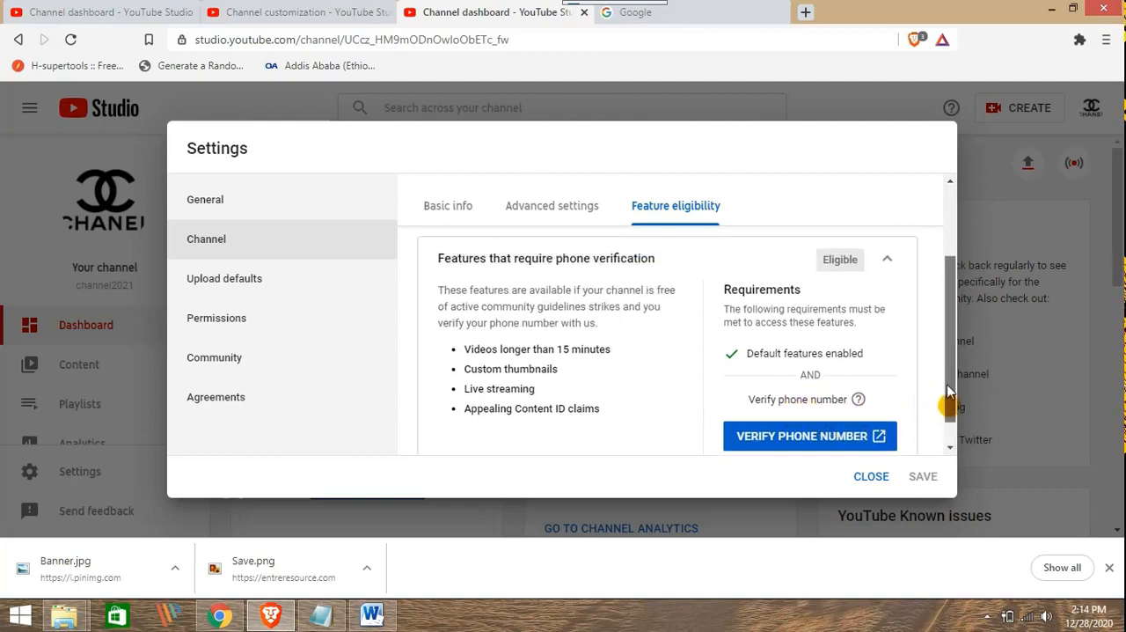
pyautogui.click(893, 273)
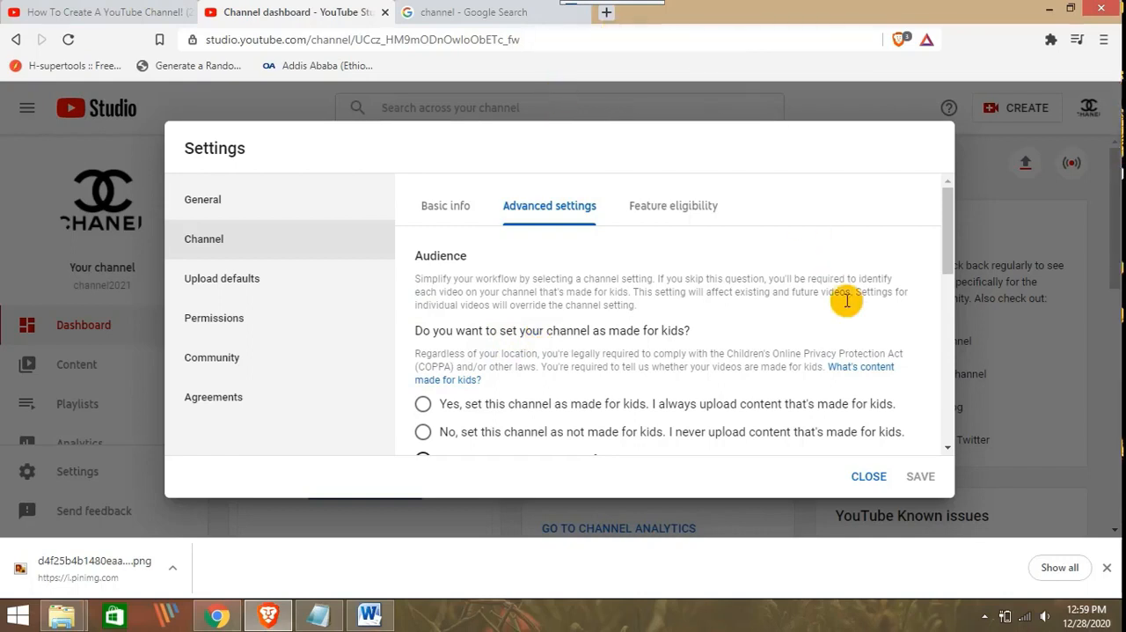
# Set the channel's audience to not made for kids in the advanced channel settings
pyautogui.scroll(-2, 953, 302)
pyautogui.scroll(1, 951, 294)
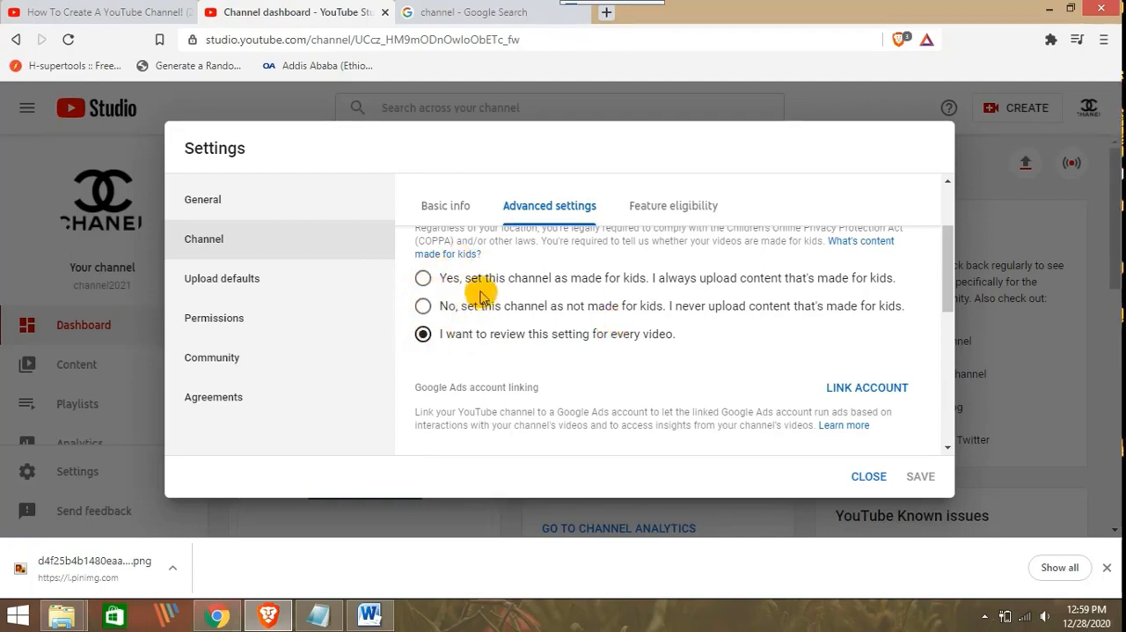
pyautogui.click(423, 305)
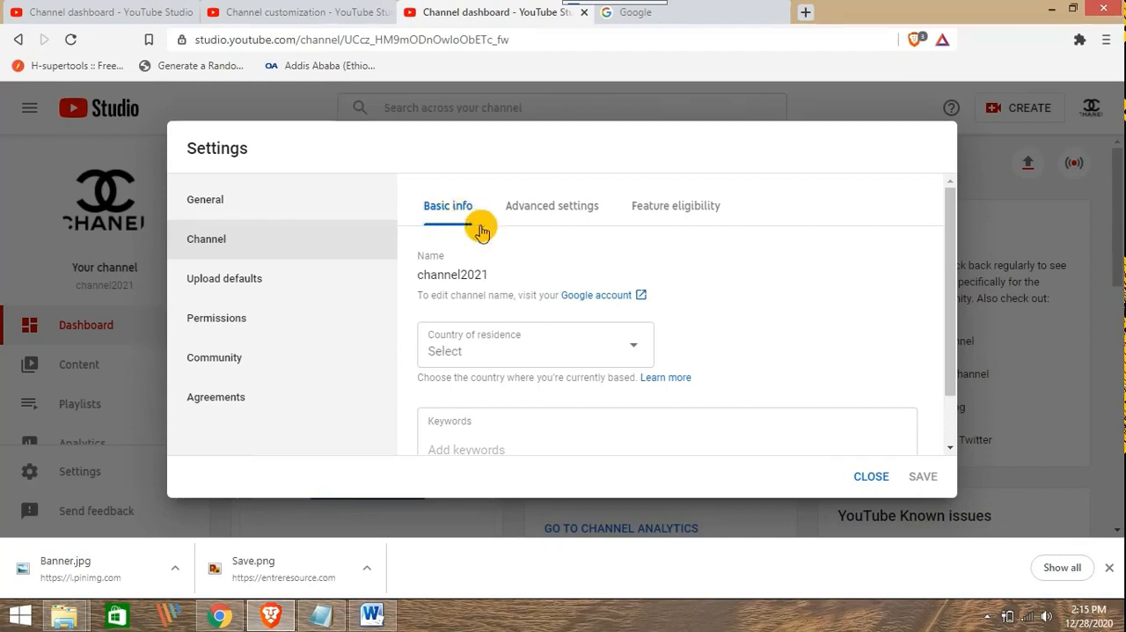
# Set the channel's country of residence to Canada in the basic info
pyautogui.click(530, 354)
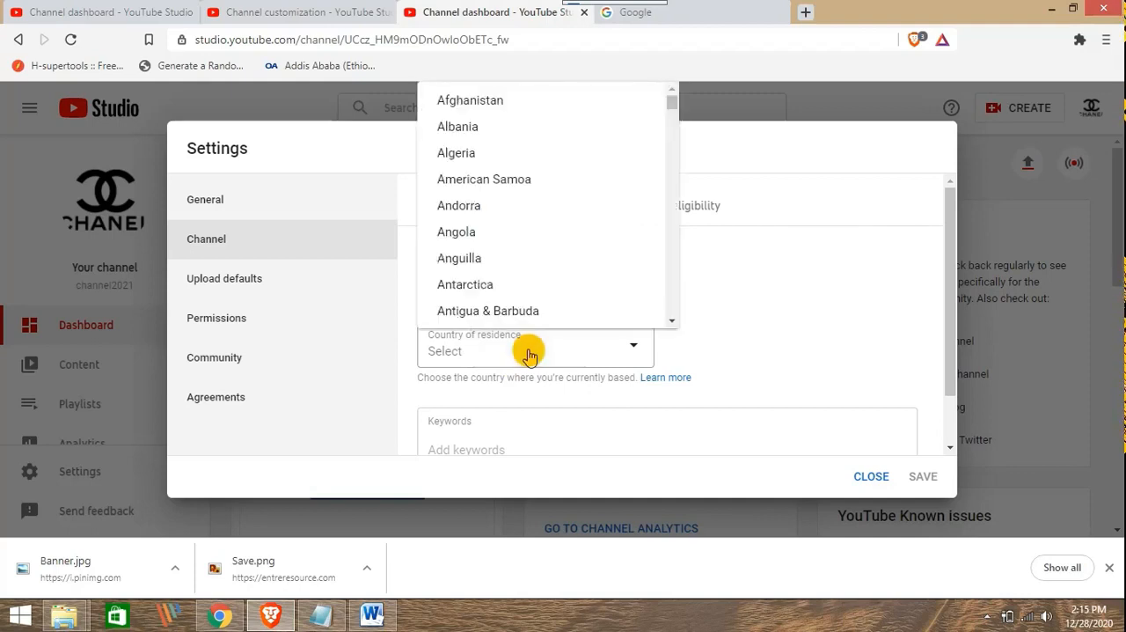
pyautogui.scroll(-2, 466, 176)
pyautogui.scroll(-10, 474, 201)
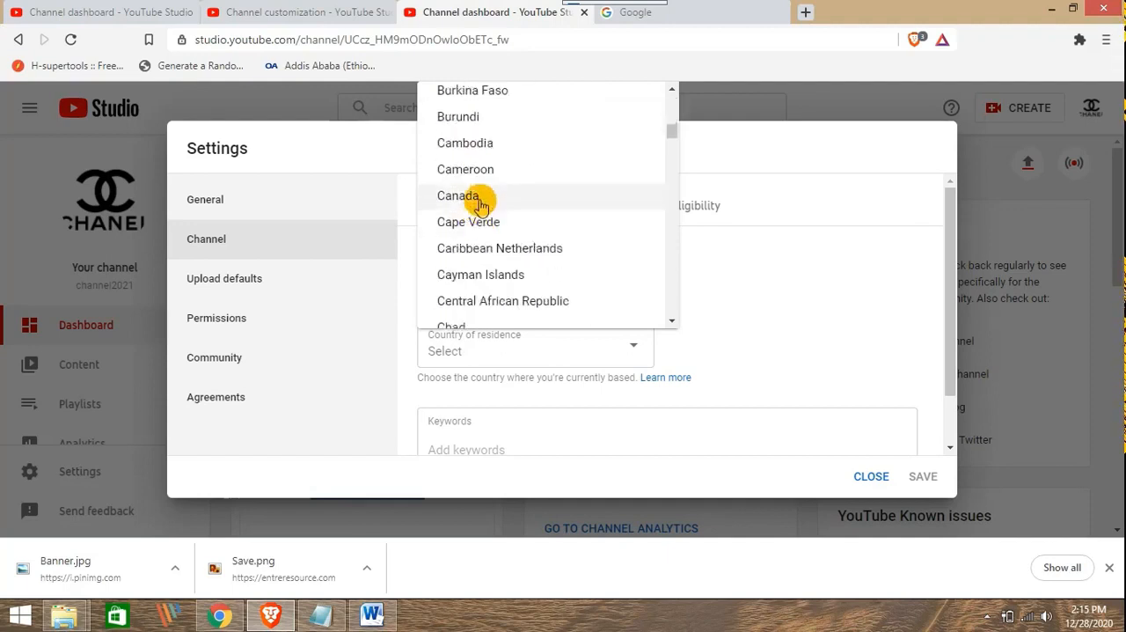
pyautogui.click(479, 199)
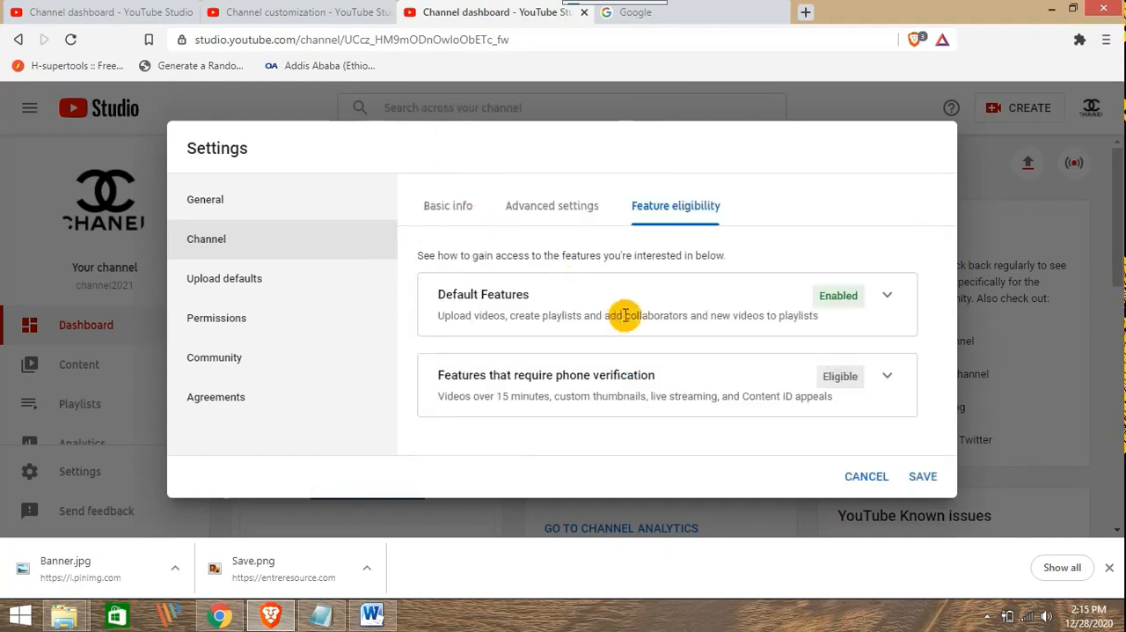
# Add the keyword Adobe Photoshop to the channel's basic info
pyautogui.click(467, 205)
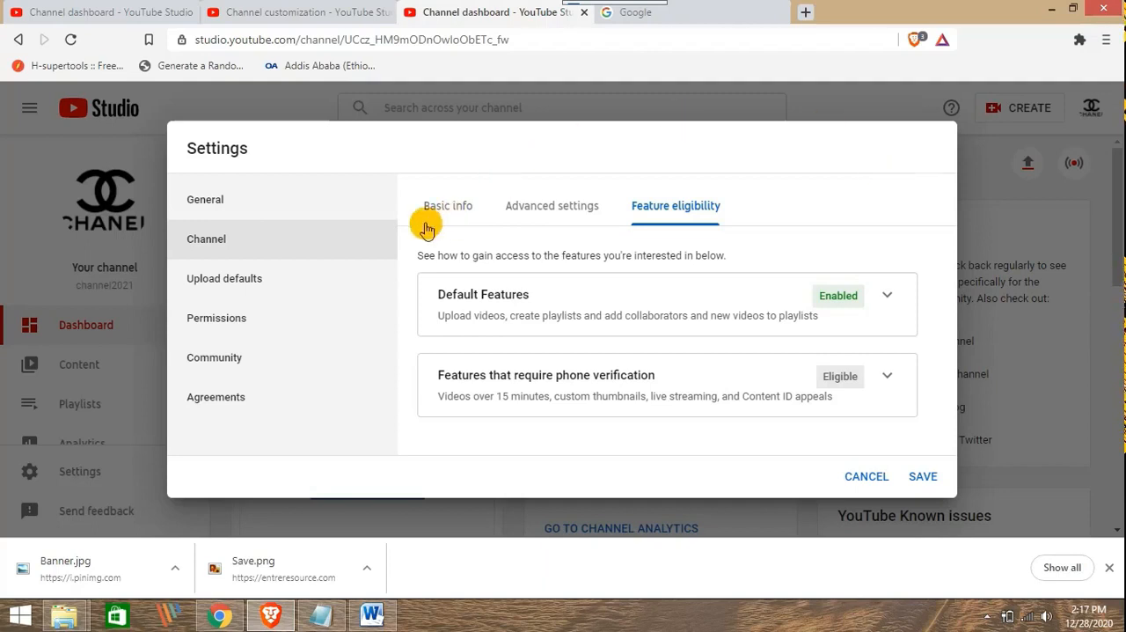
pyautogui.click(462, 208)
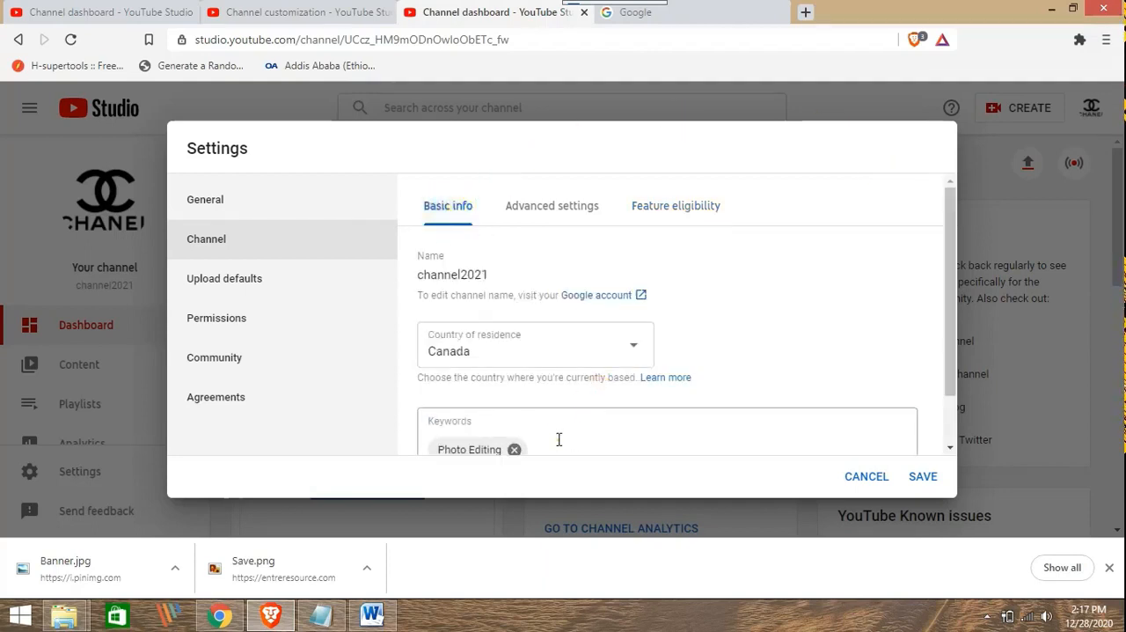
pyautogui.click(557, 439)
pyautogui.write('Ado')
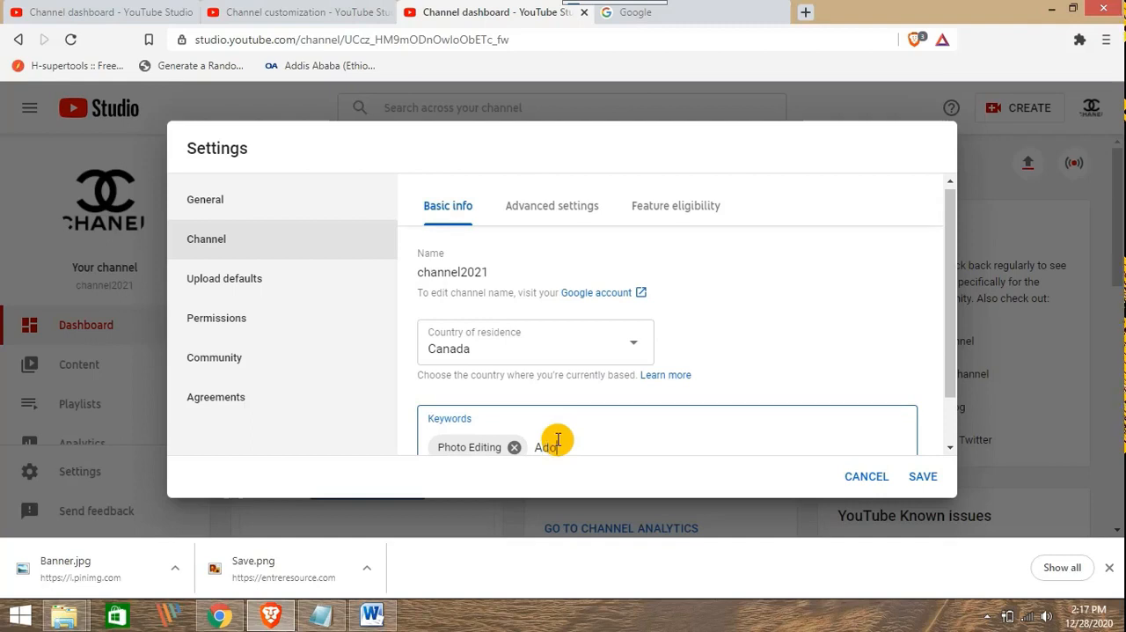
pyautogui.write('be Photo')
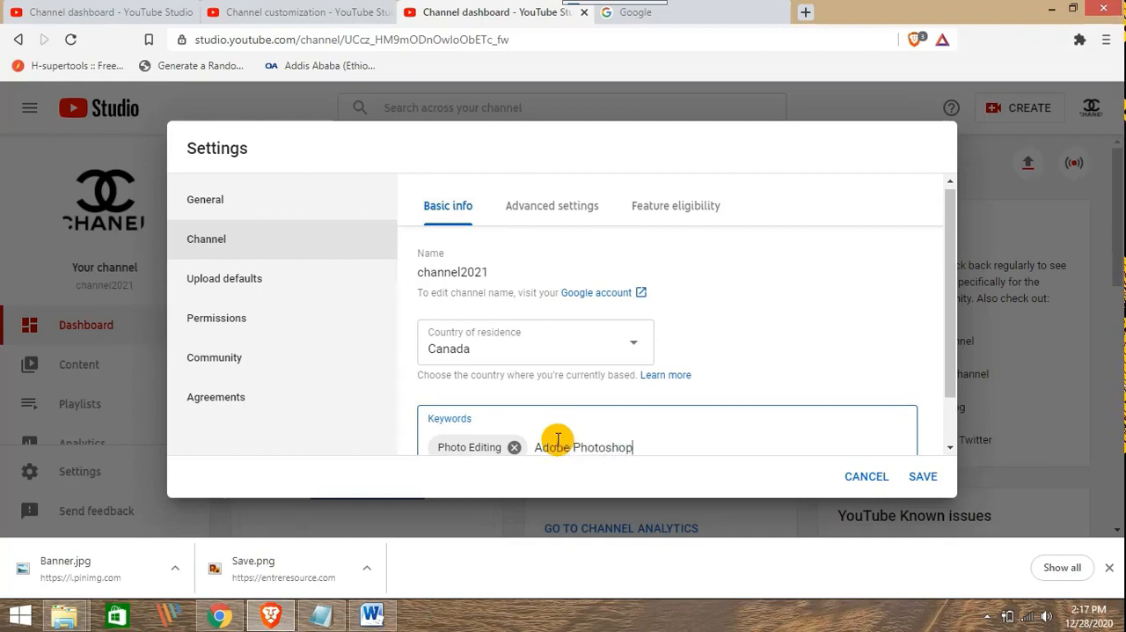
pyautogui.write('shop')
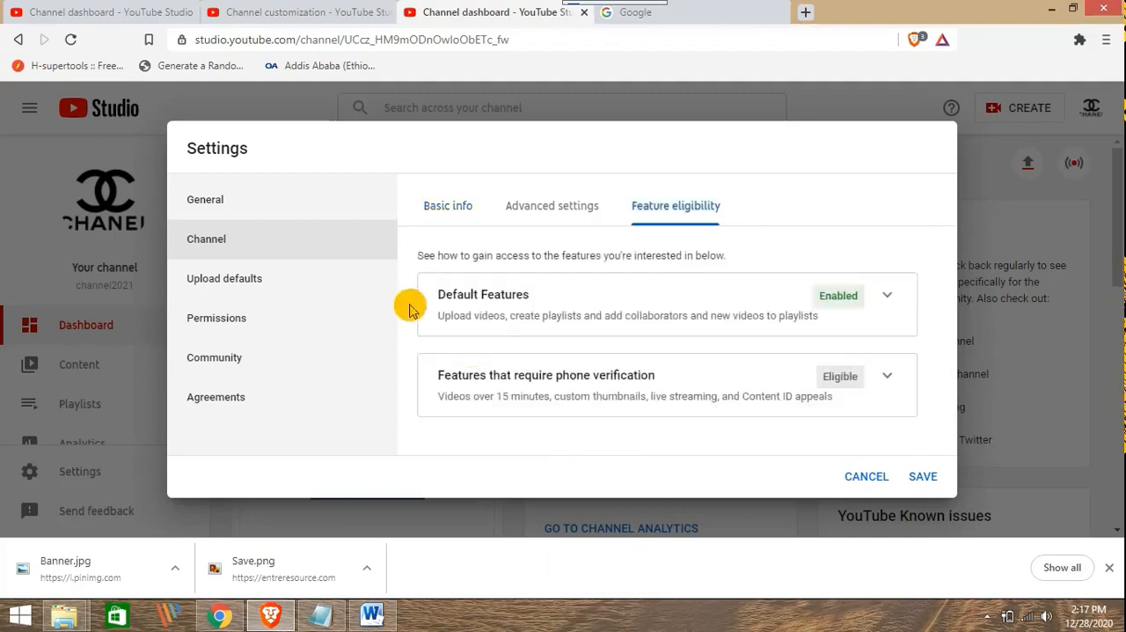
pyautogui.press('Return')
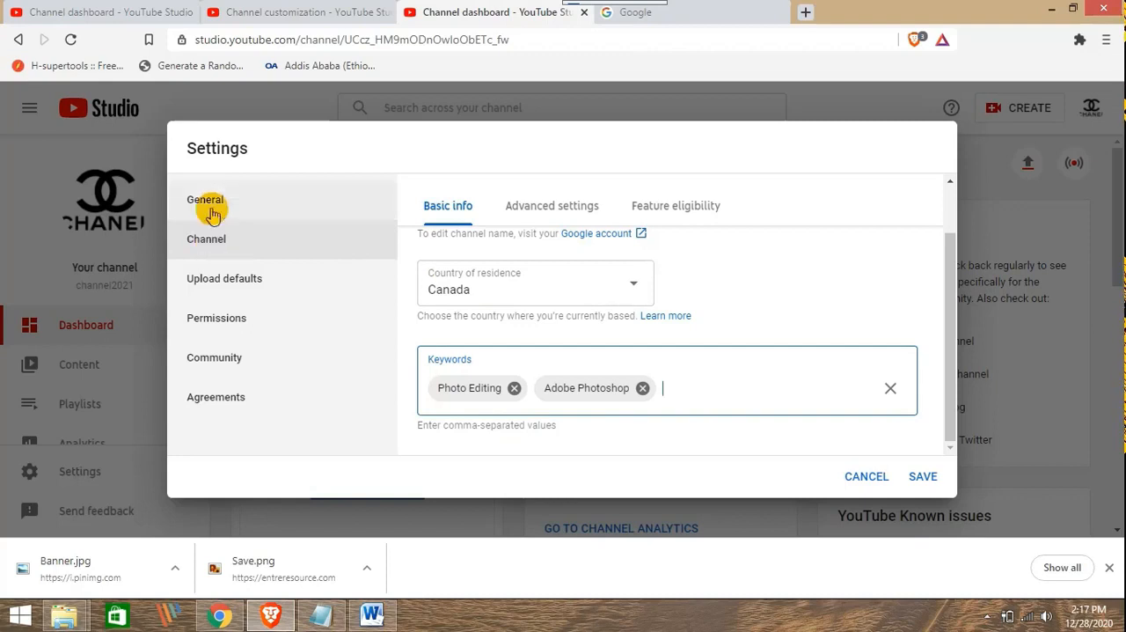
# Look over the upload defaults, agreements, community, permissions and general settings, and save the channel settings
pyautogui.click(254, 288)
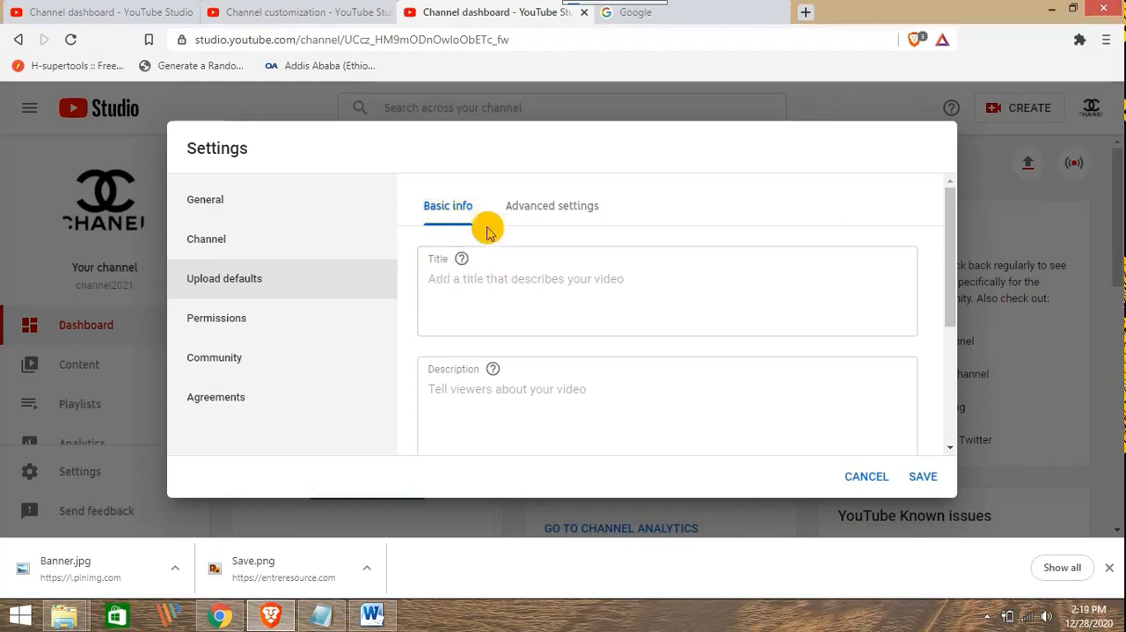
pyautogui.click(250, 396)
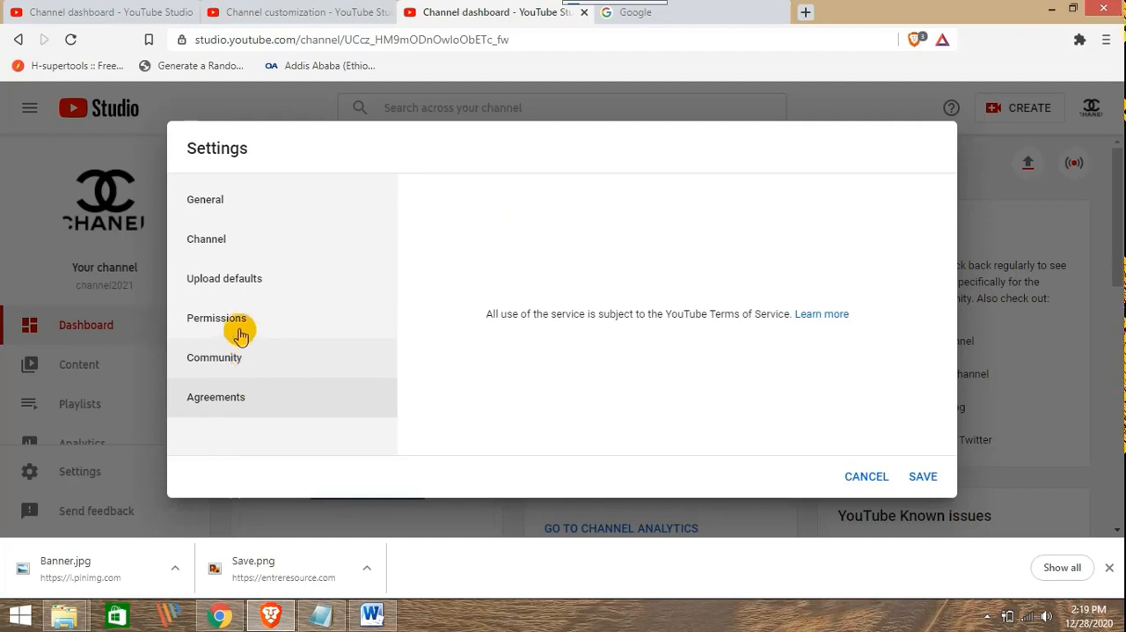
pyautogui.click(245, 357)
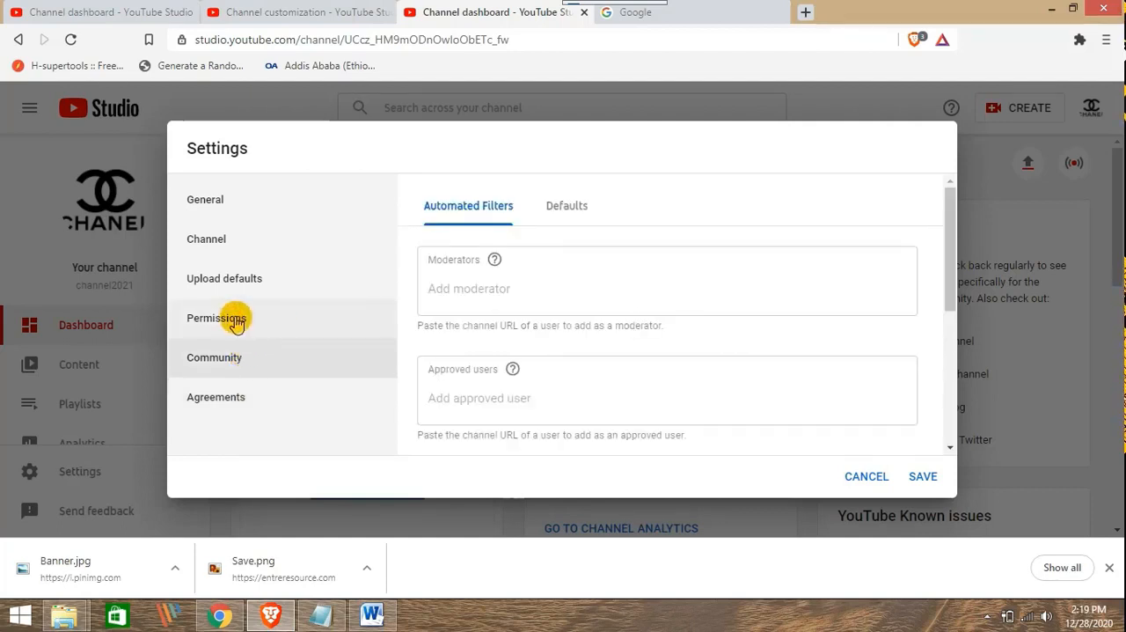
pyautogui.click(235, 322)
pyautogui.click(243, 276)
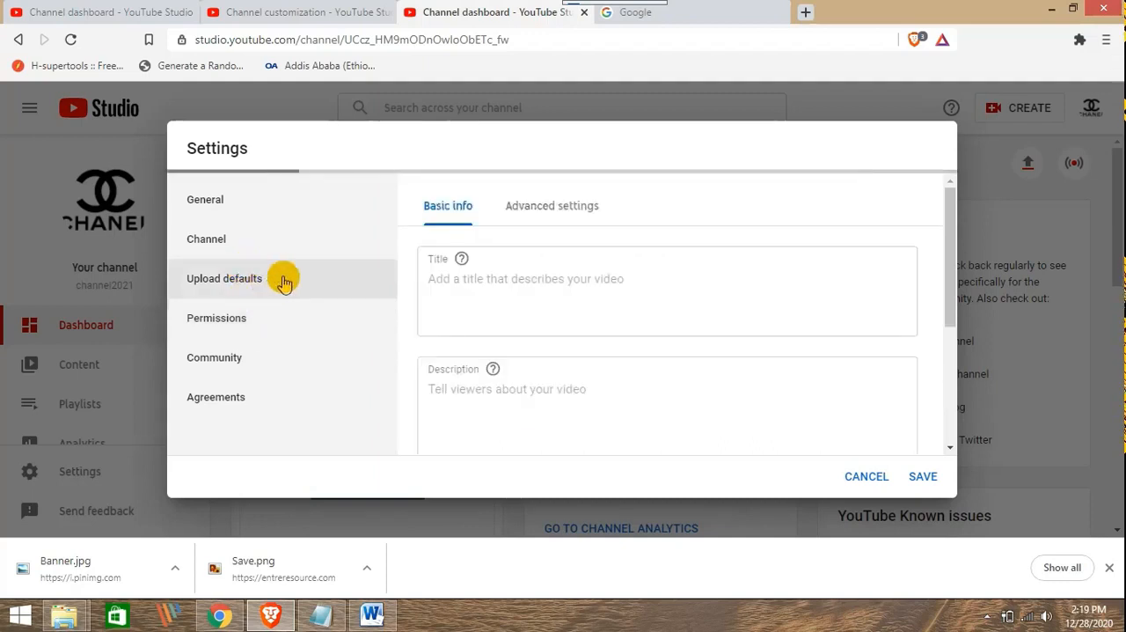
pyautogui.click(243, 201)
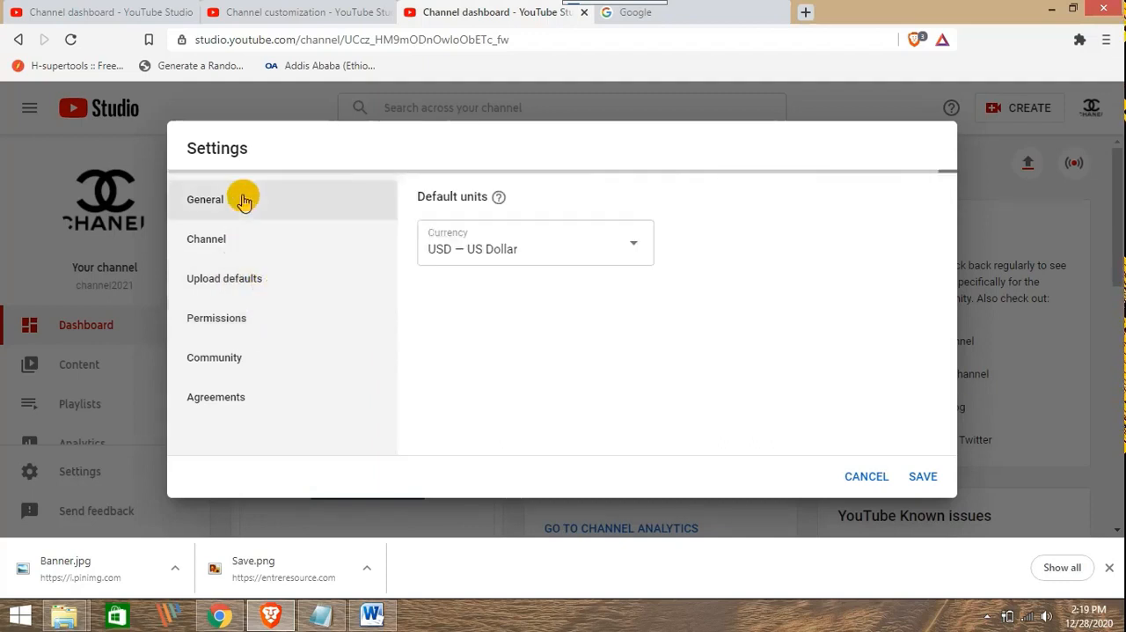
pyautogui.click(922, 476)
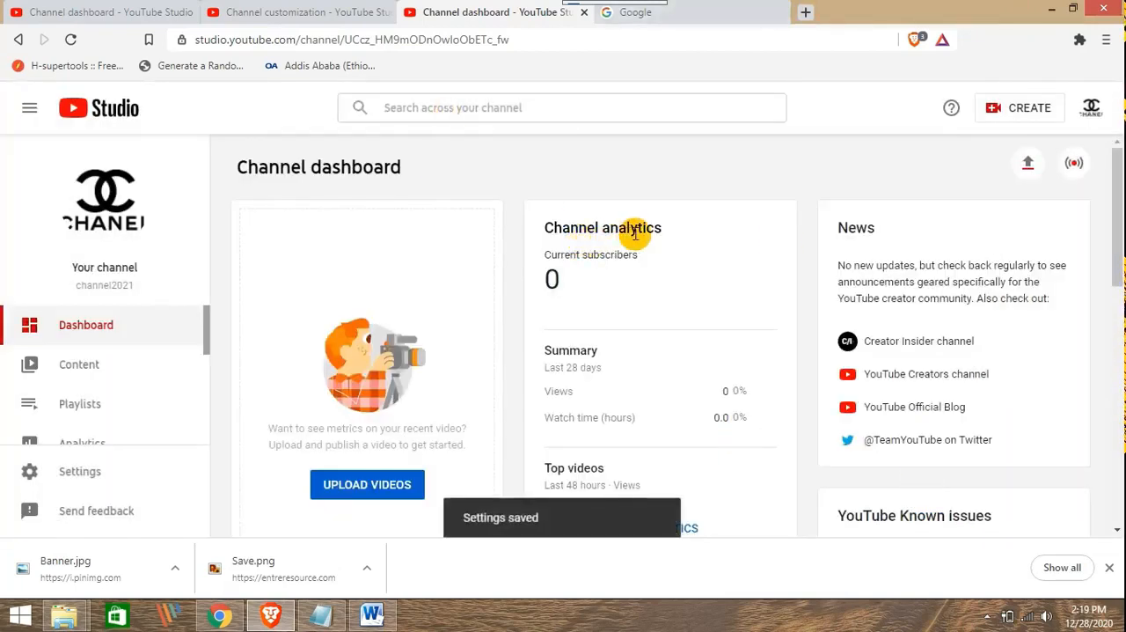
pyautogui.scroll(-2, 655, 231)
pyautogui.scroll(1, 673, 242)
pyautogui.scroll(1, 692, 246)
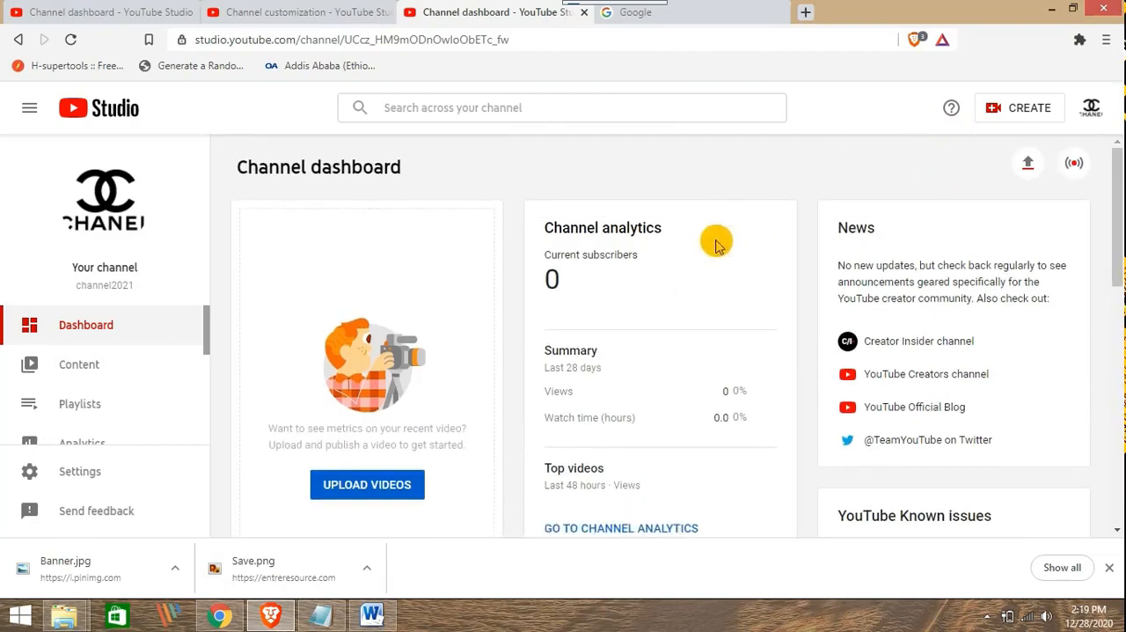
pyautogui.scroll(-2, 730, 242)
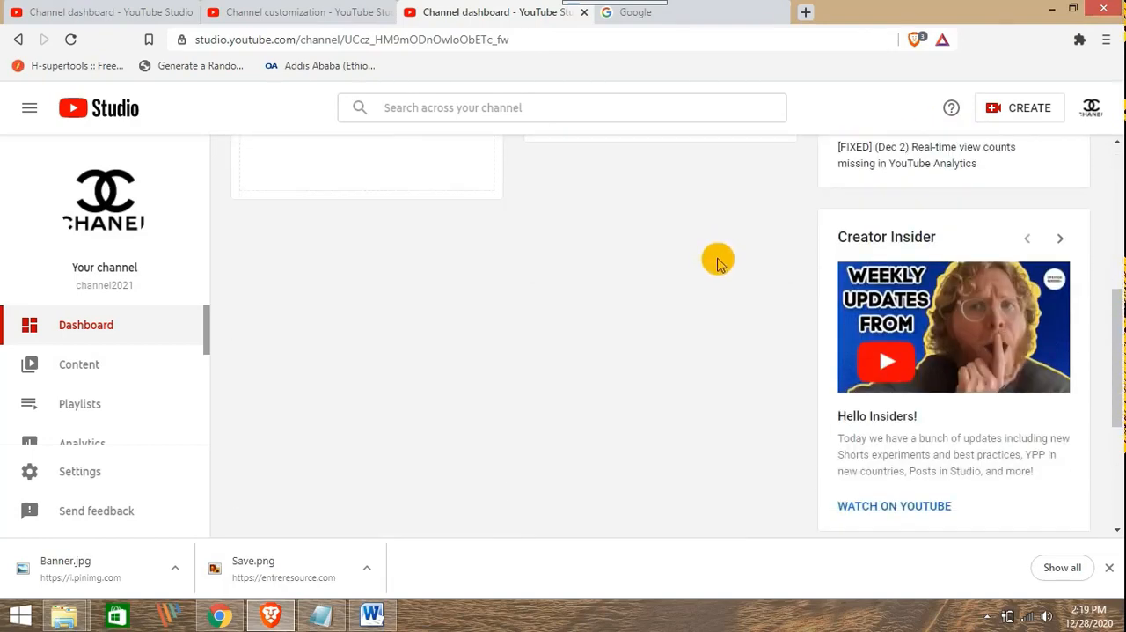
pyautogui.scroll(1, 716, 259)
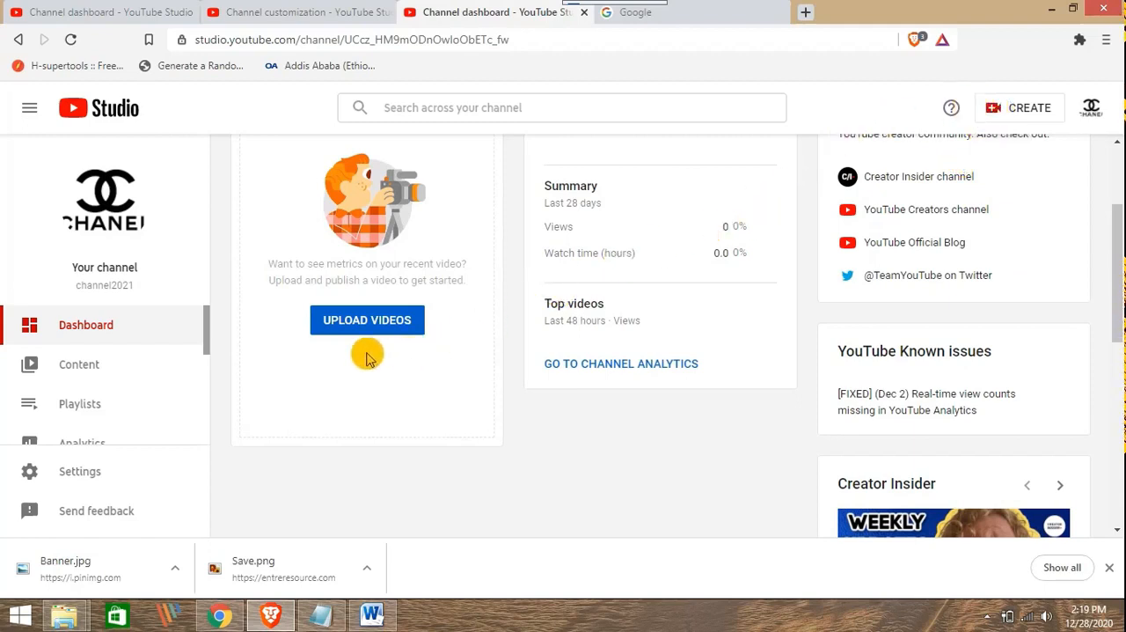
pyautogui.scroll(2, 330, 340)
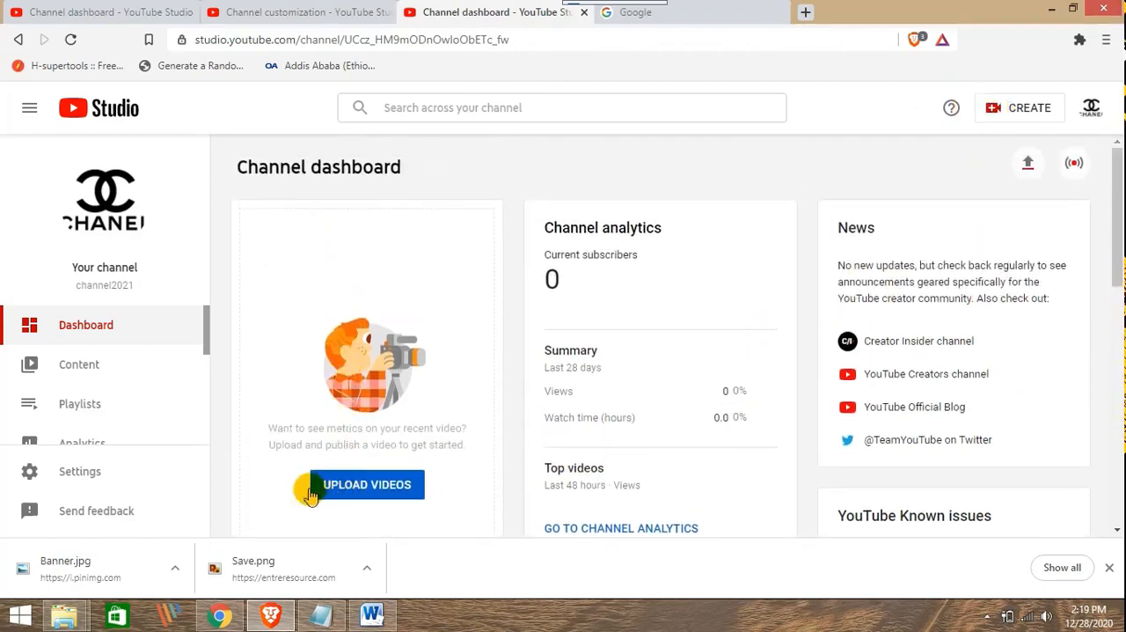
# Try to upload a file as a video from the channel dashboard, and close the upload dialog
pyautogui.click(352, 492)
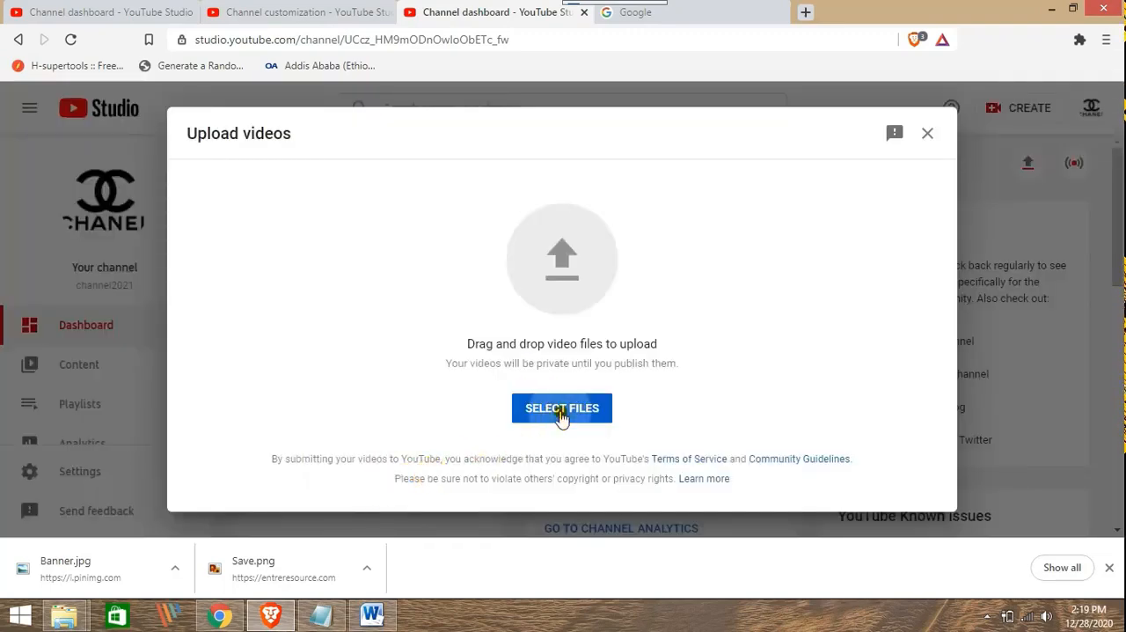
pyautogui.click(561, 409)
pyautogui.click(502, 370)
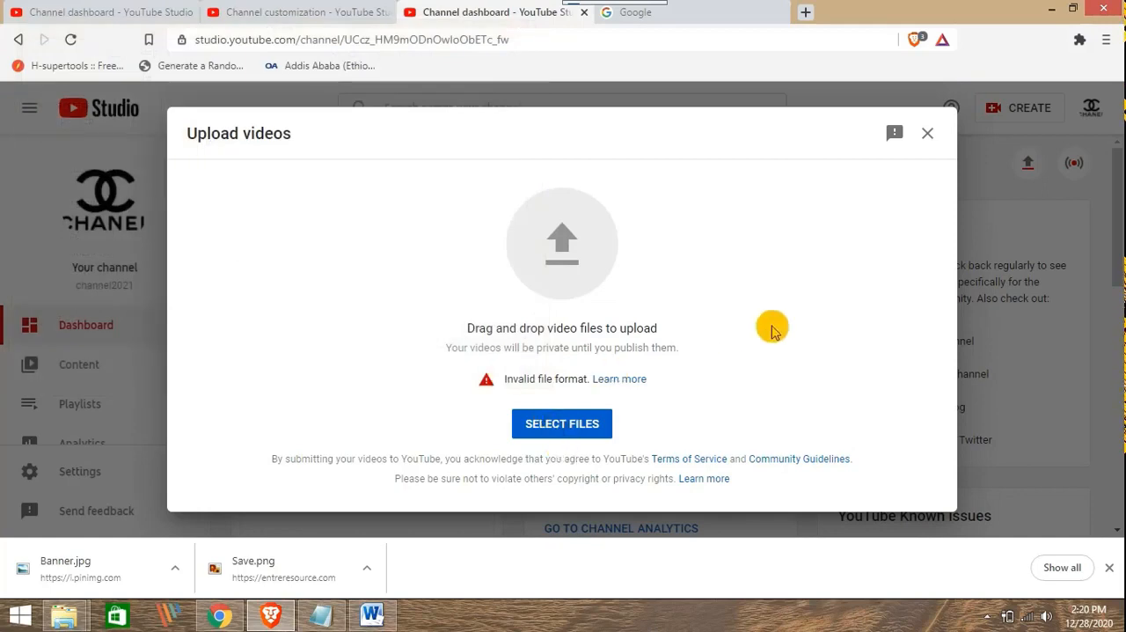
pyautogui.click(927, 133)
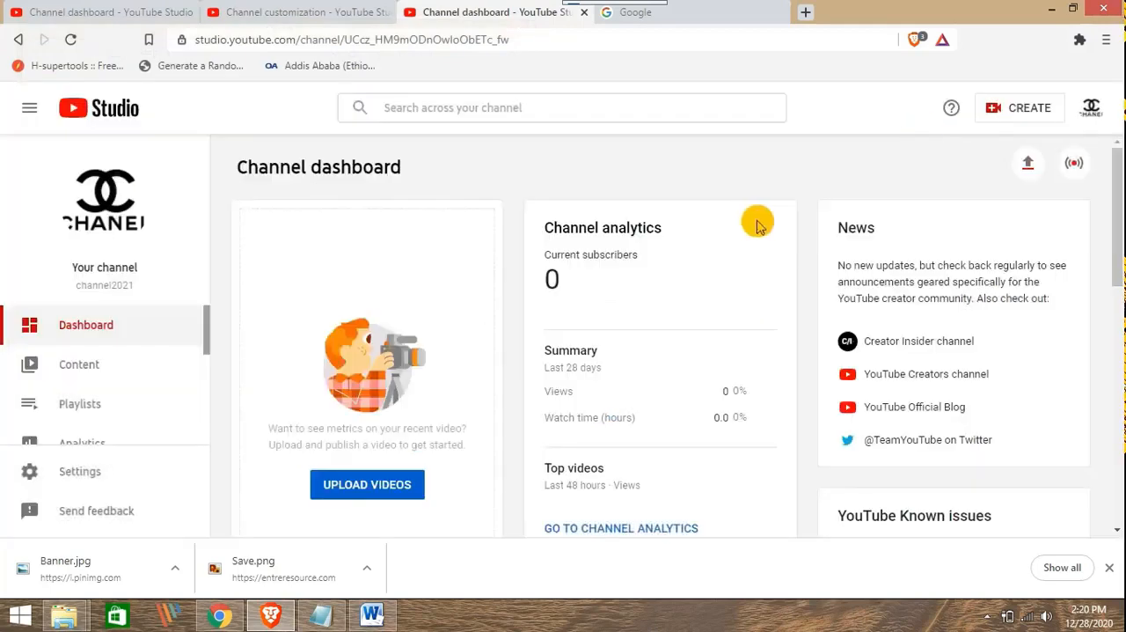
pyautogui.scroll(-6, 756, 219)
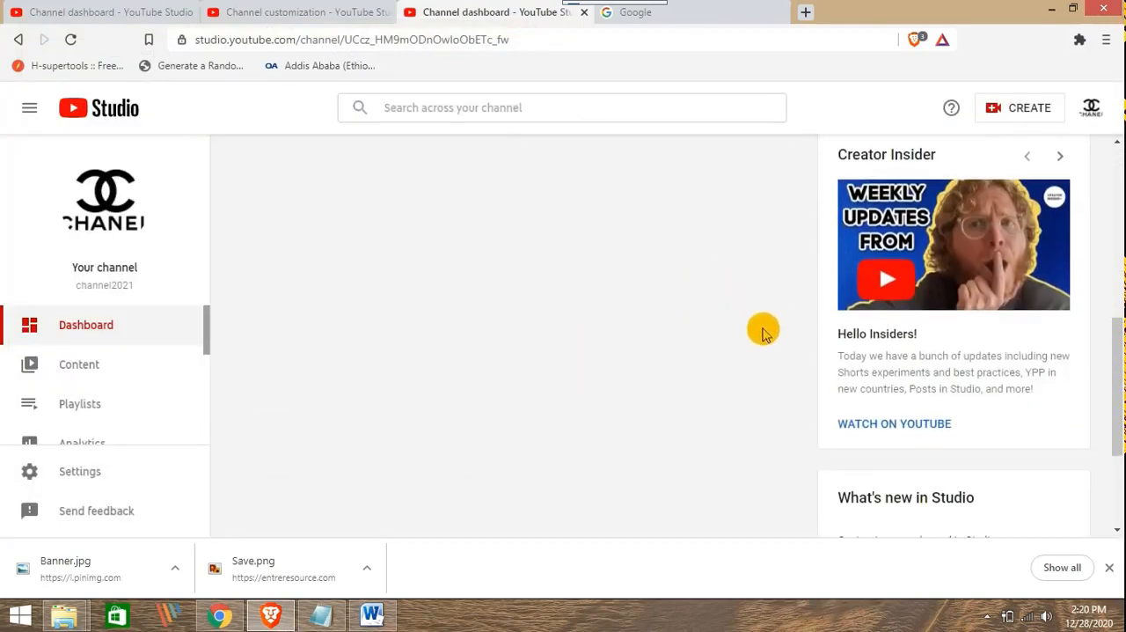
pyautogui.scroll(6, 762, 333)
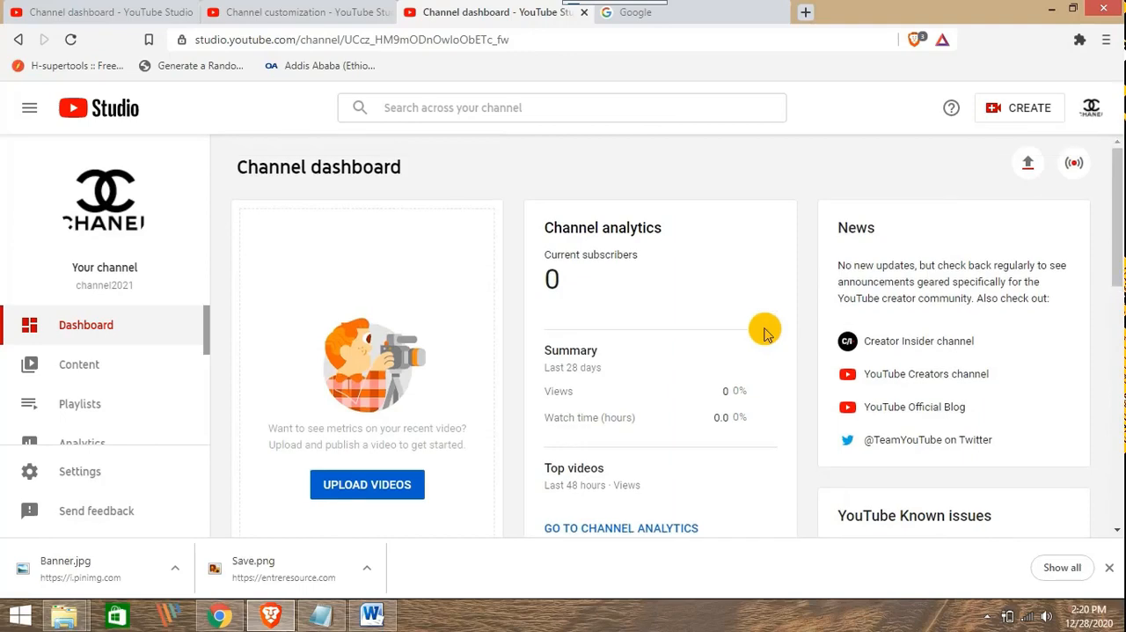
pyautogui.scroll(-6, 650, 250)
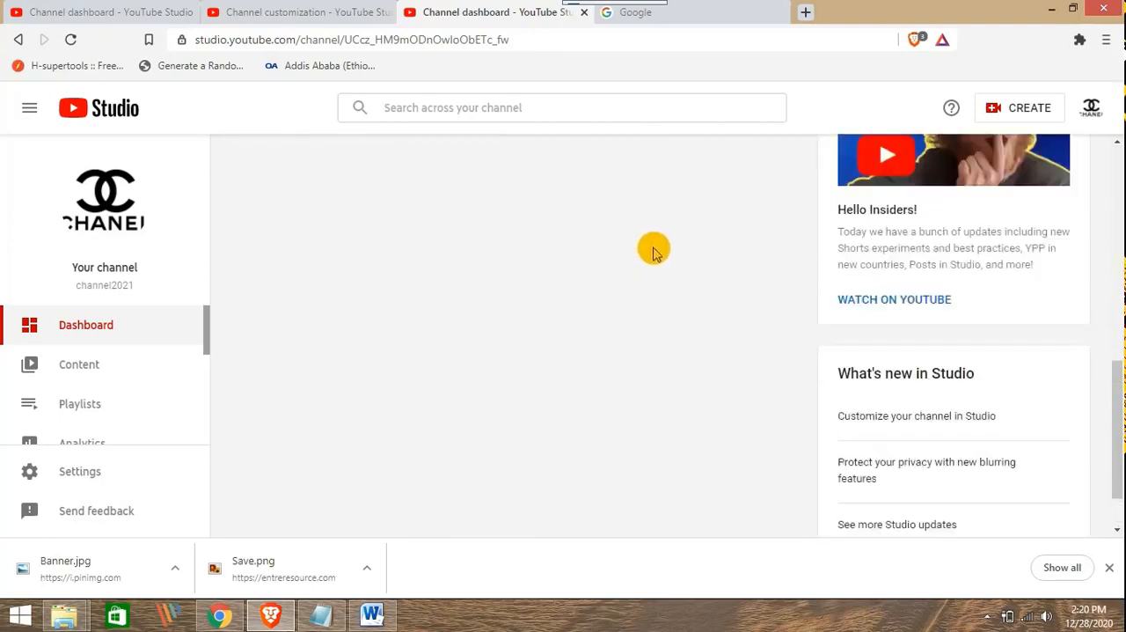
pyautogui.scroll(6, 653, 252)
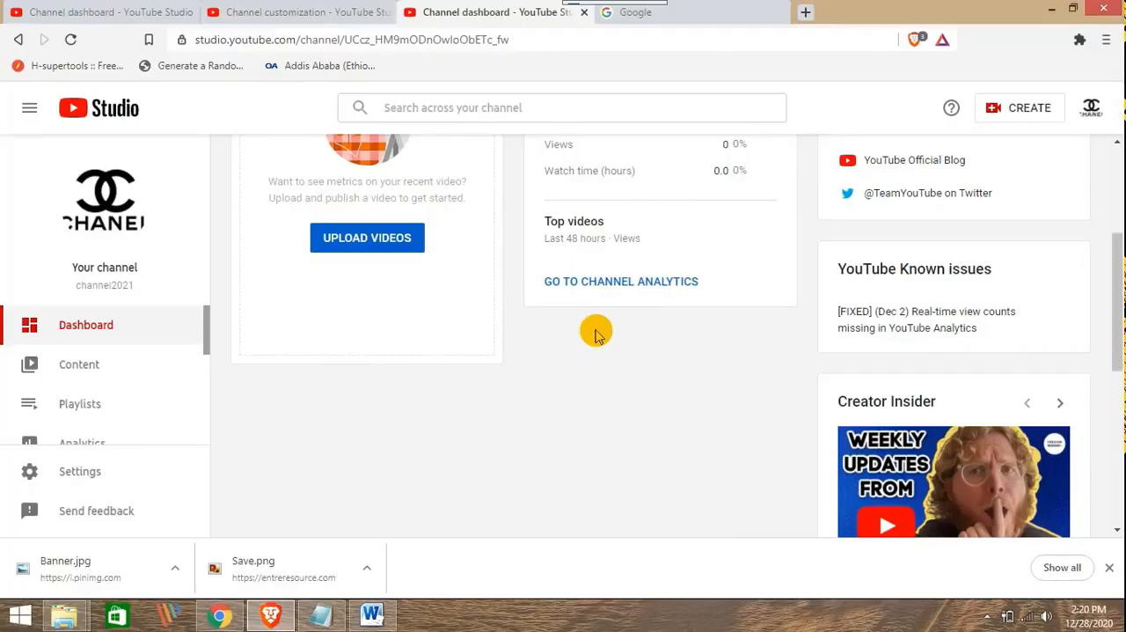
pyautogui.scroll(3, 595, 328)
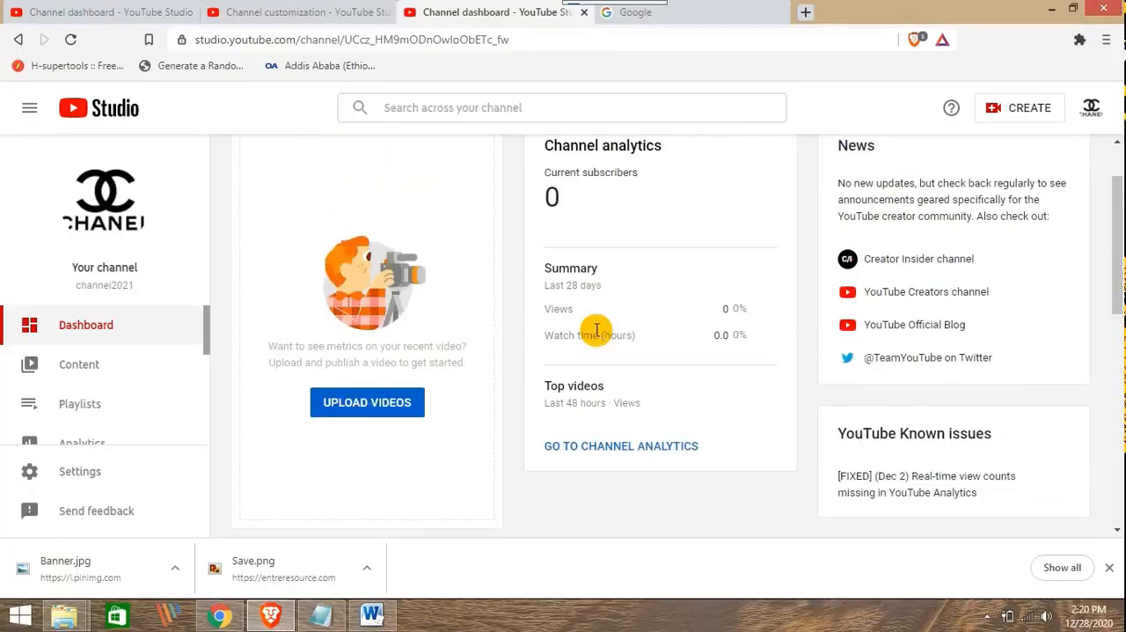
pyautogui.scroll(2, 600, 330)
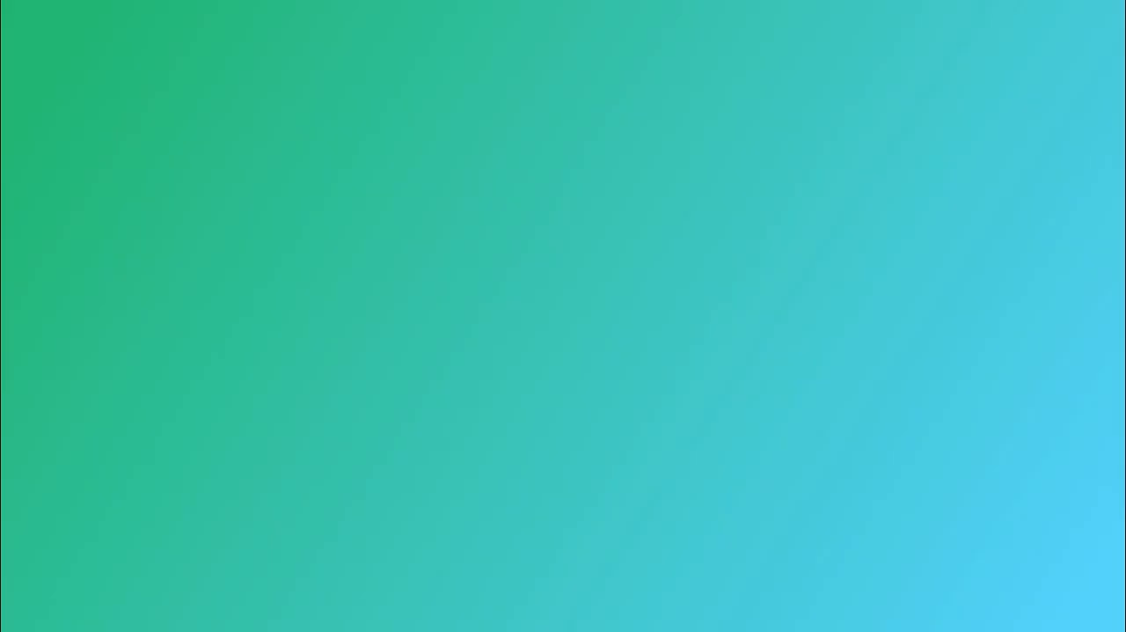